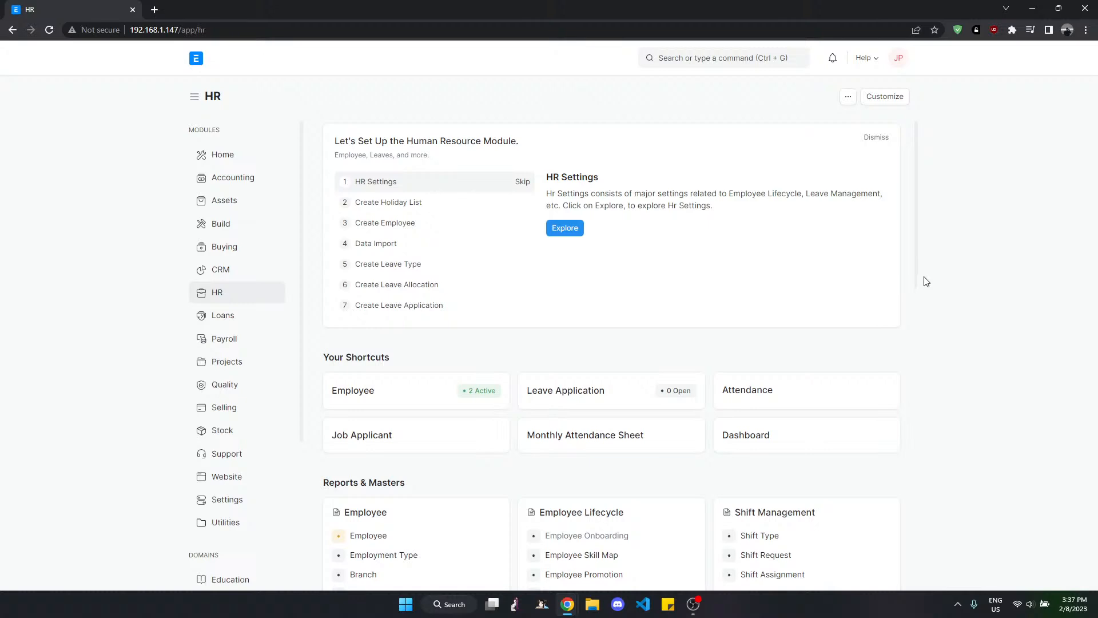
- Open the Software Developer's employee record from the HR module and view its Attendance and Leave Details
scroll(791, 434, down, 2)
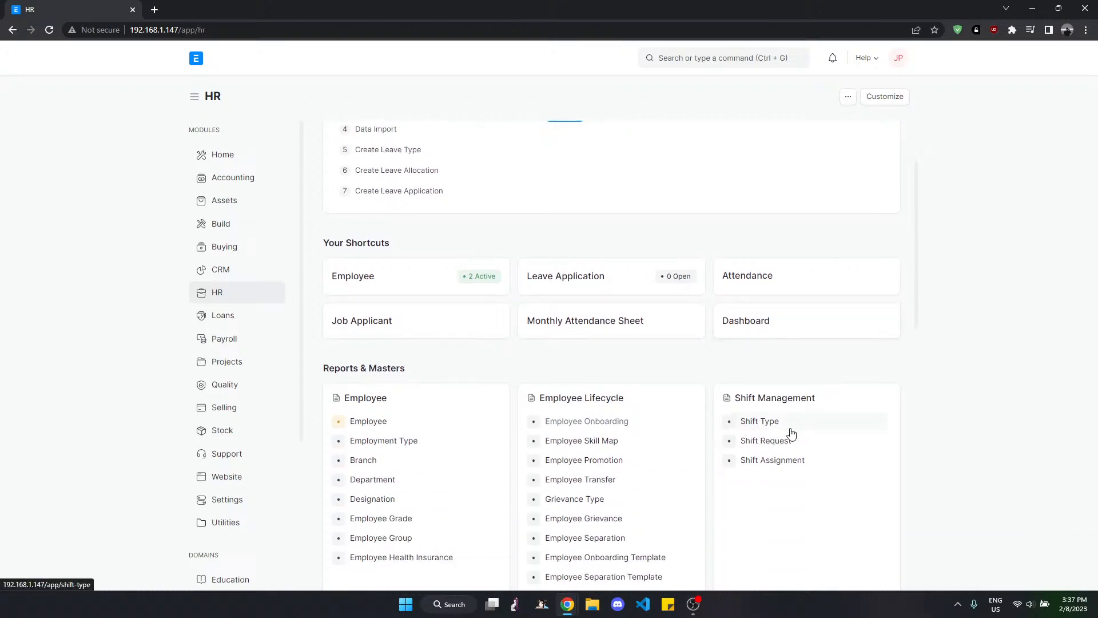
scroll(791, 433, down, 4)
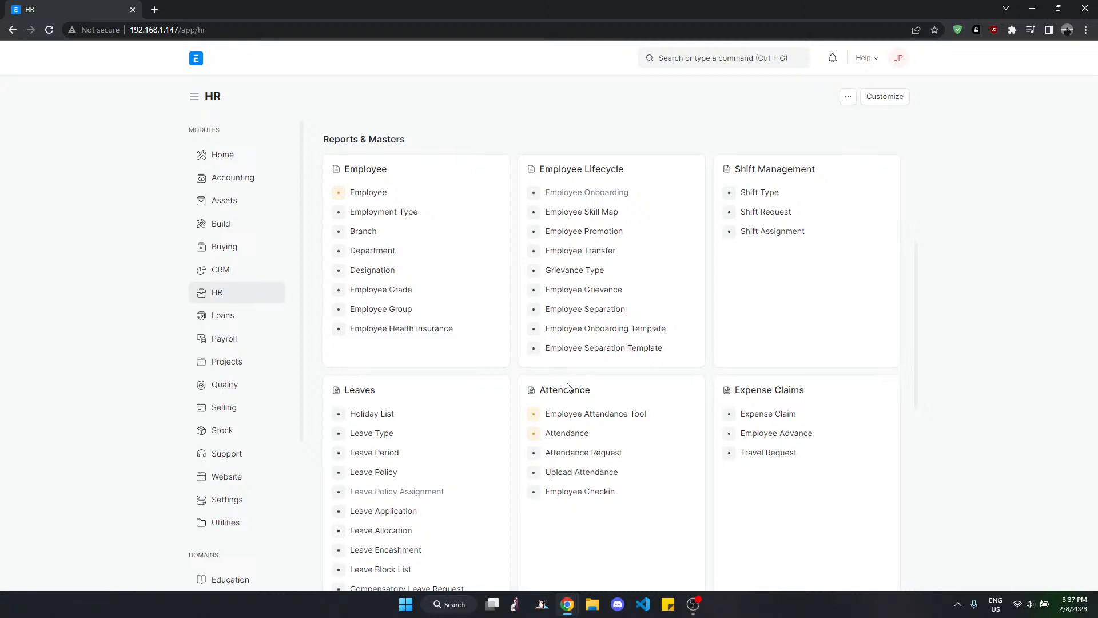
scroll(532, 386, up, 3)
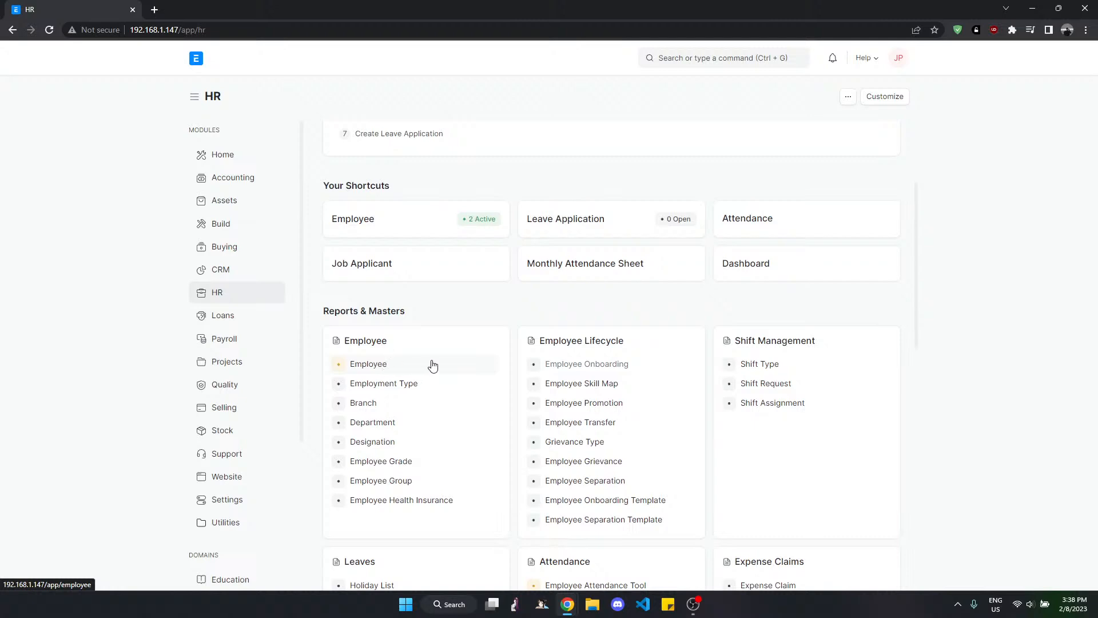
click(392, 372)
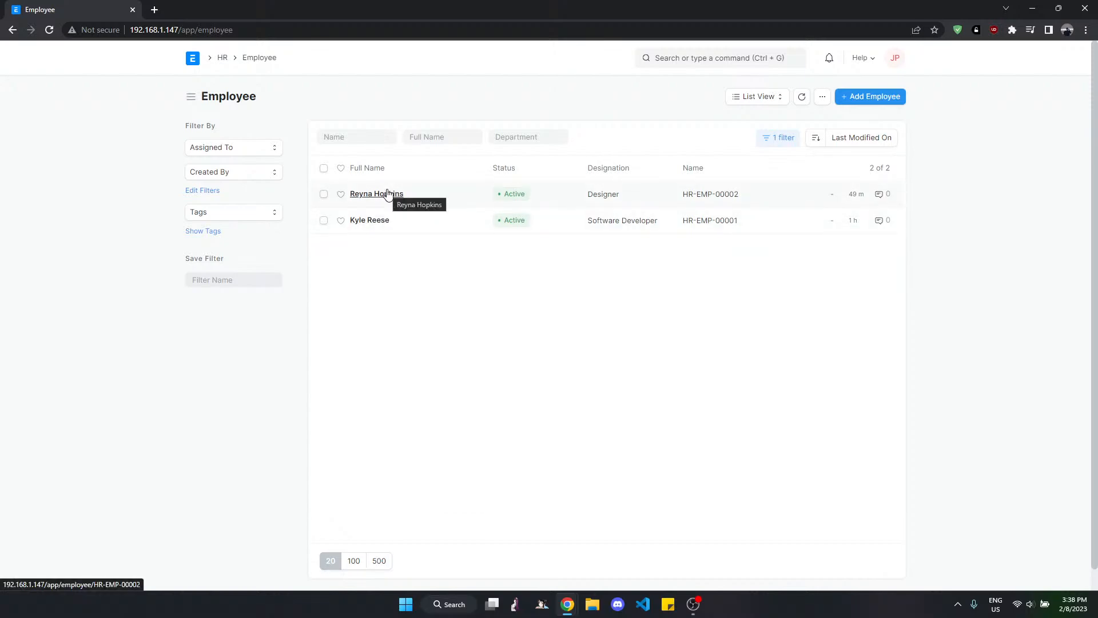
click(377, 220)
scroll(469, 384, down, 10)
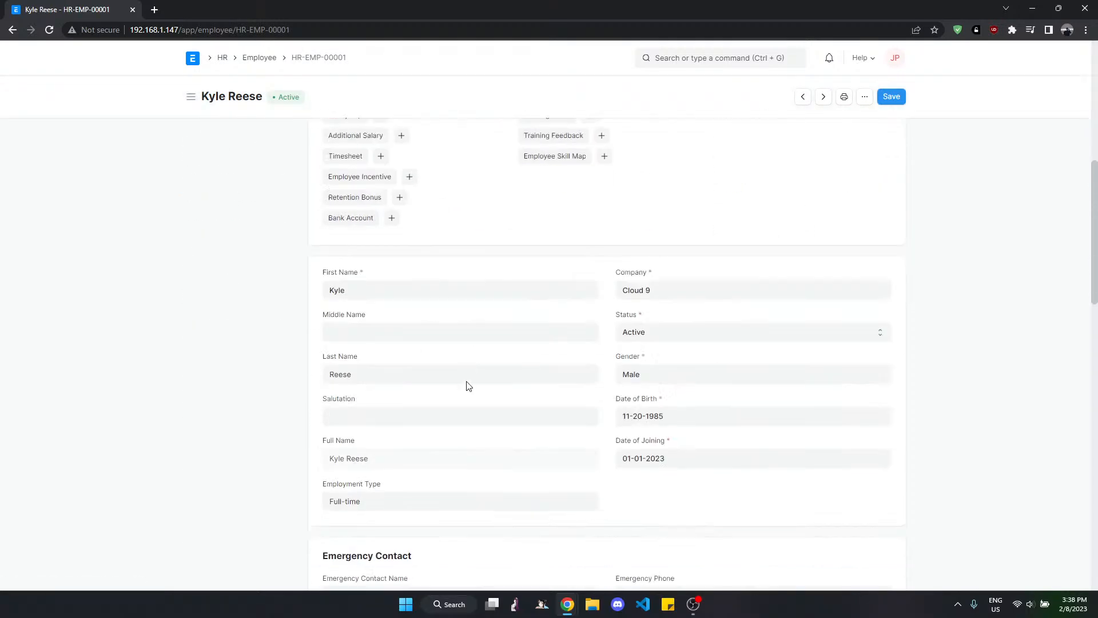
scroll(469, 385, down, 6)
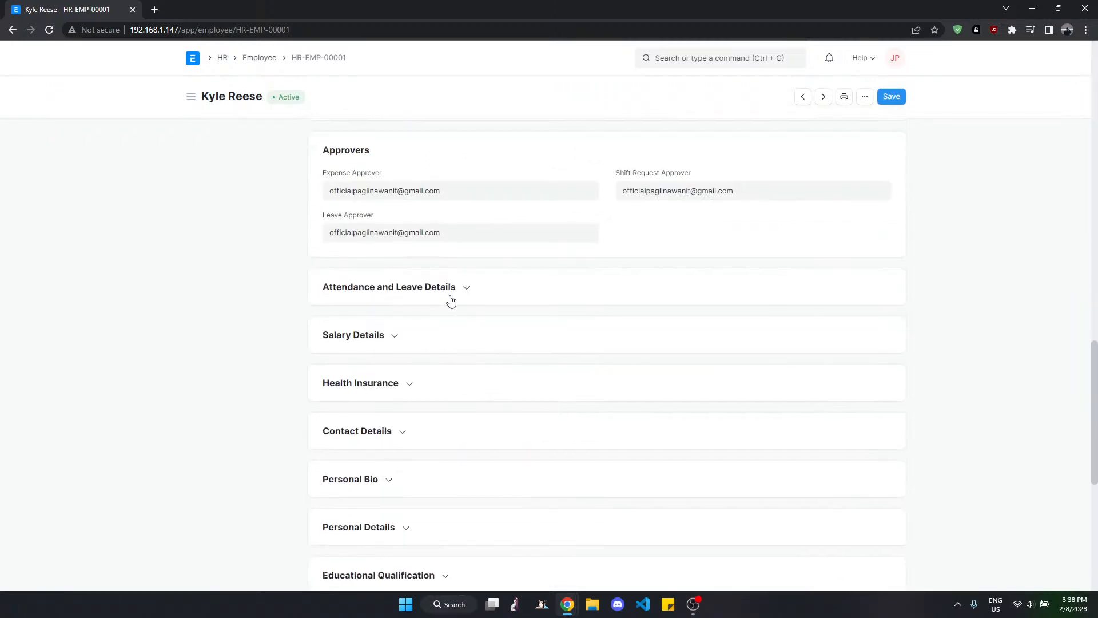
click(450, 289)
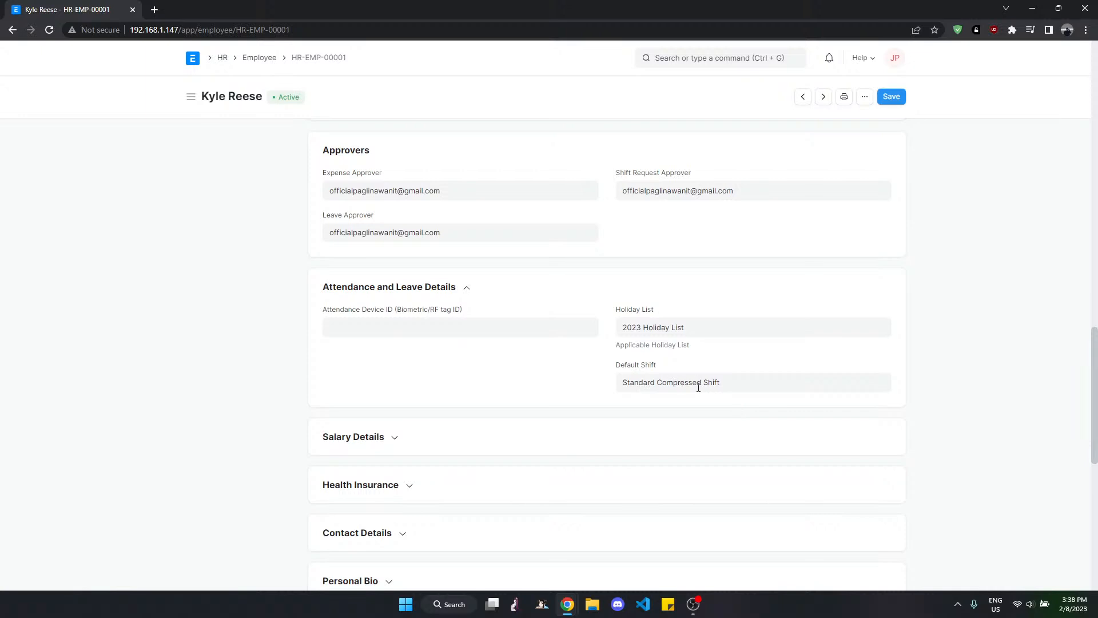
- Open the Designer's employee record and view its Attendance and Leave Details
click(259, 58)
click(368, 178)
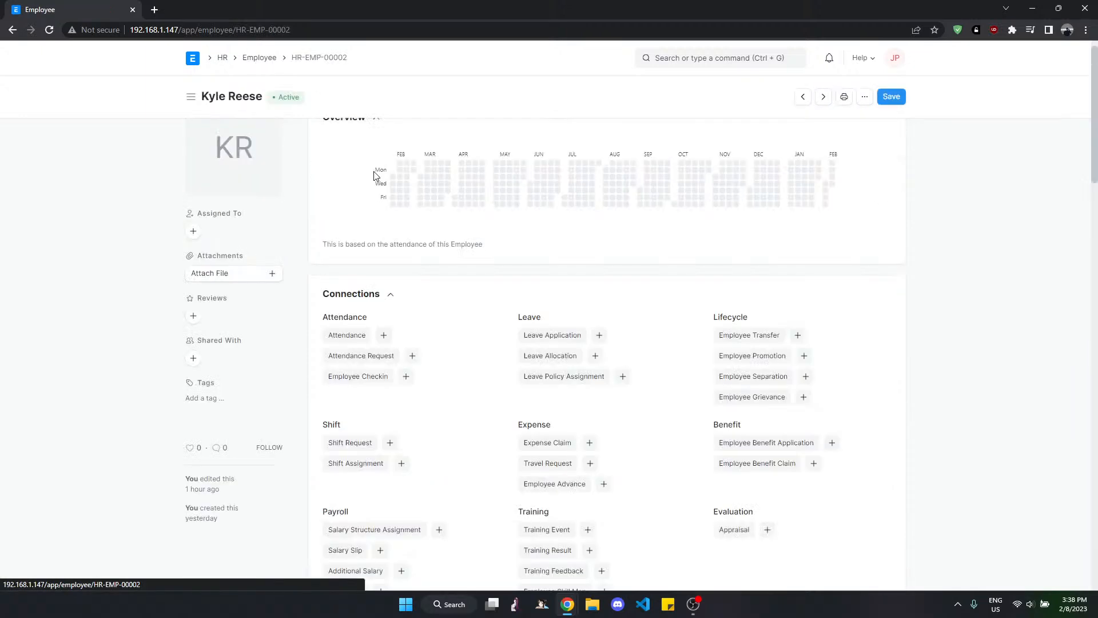
scroll(523, 472, down, 20)
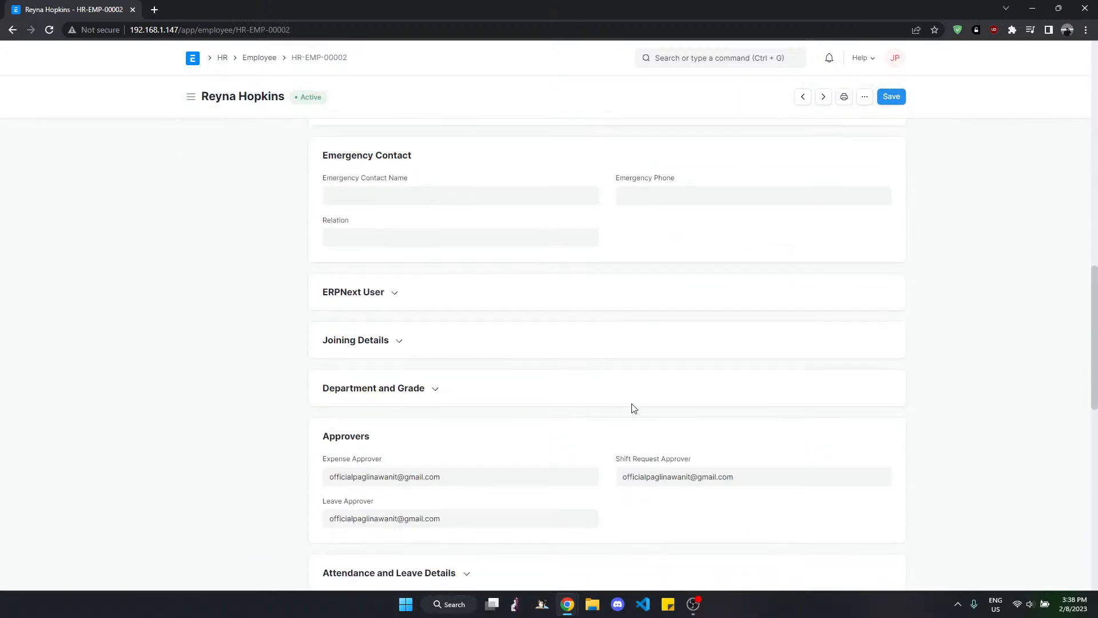
scroll(614, 418, down, 2)
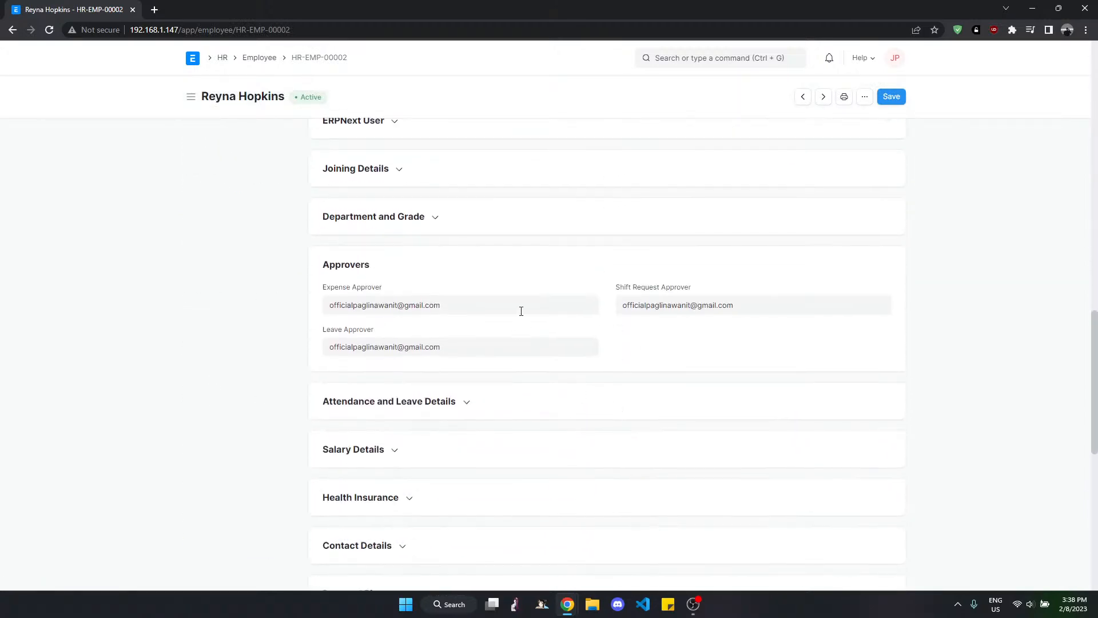
click(461, 408)
scroll(678, 433, down, 2)
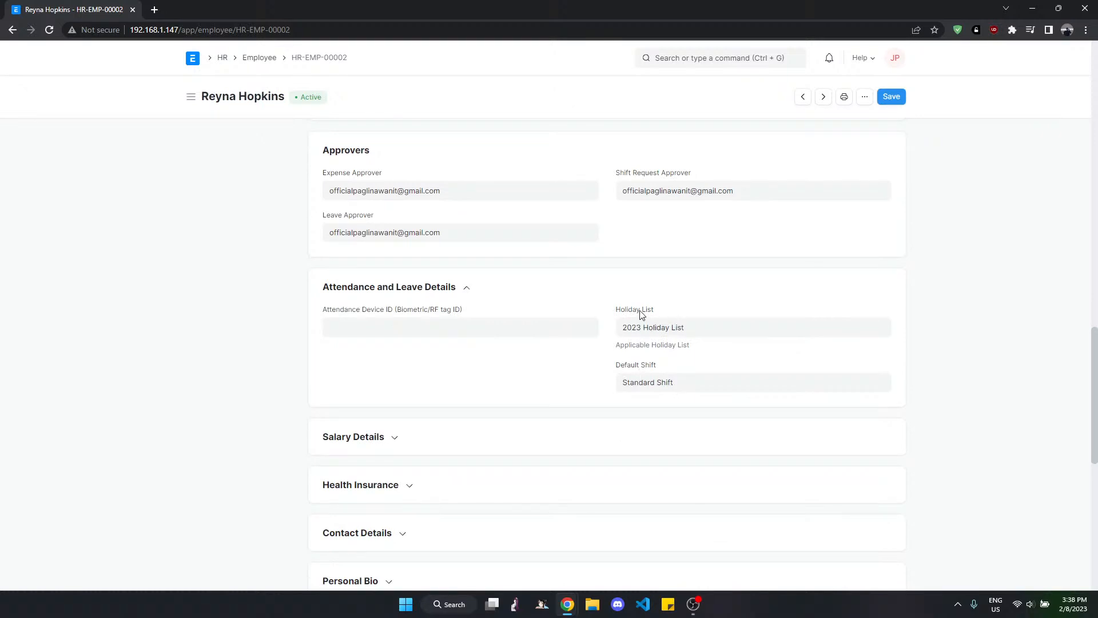
- Return to the HR module and open the Shift Type list
click(241, 59)
click(223, 57)
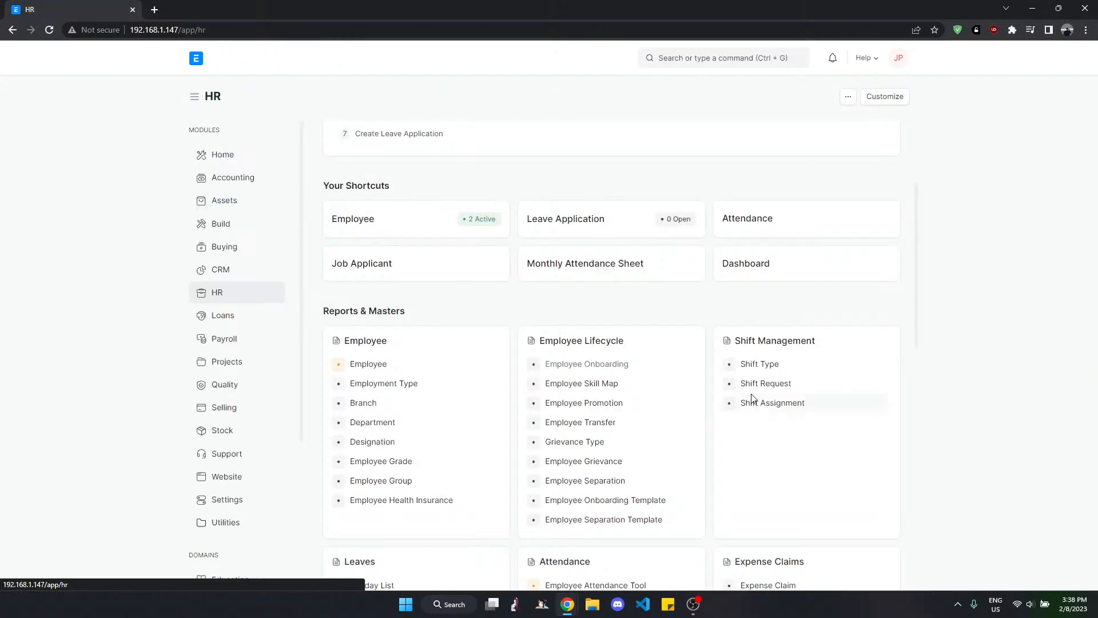
click(774, 367)
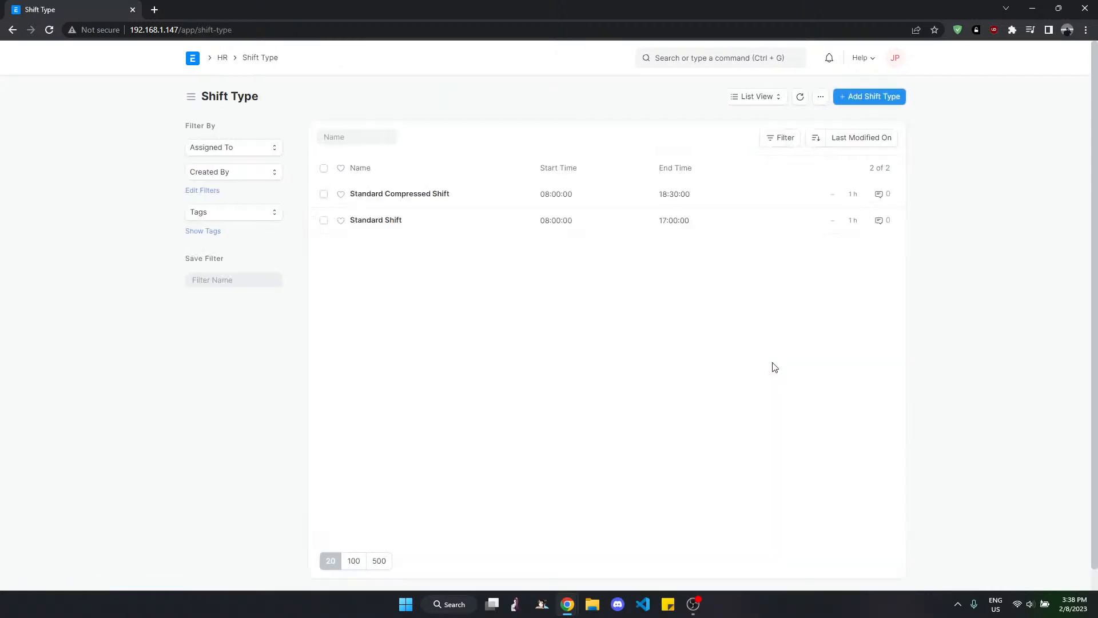
- Start a new shift type, check its start and end time fields, and open the full-page form
click(859, 97)
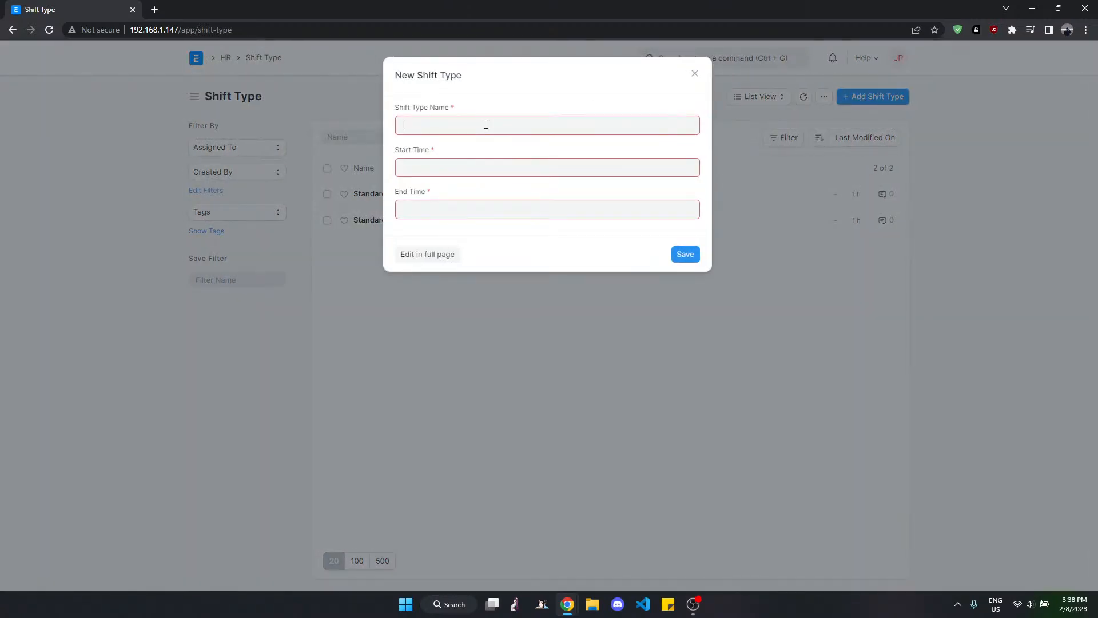
click(430, 173)
click(569, 209)
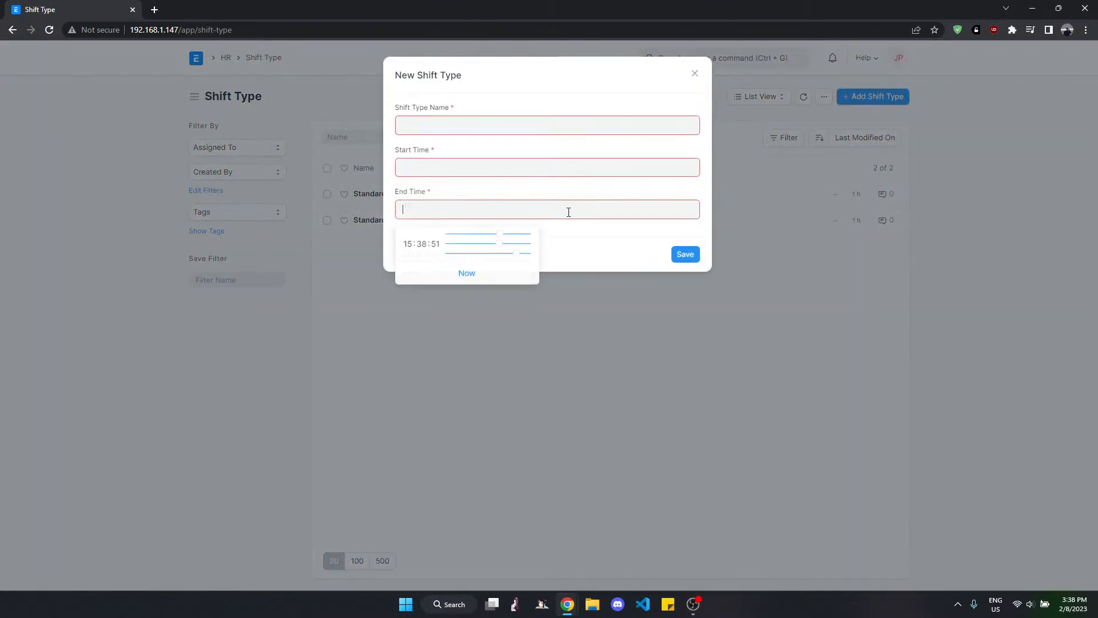
click(577, 232)
click(451, 261)
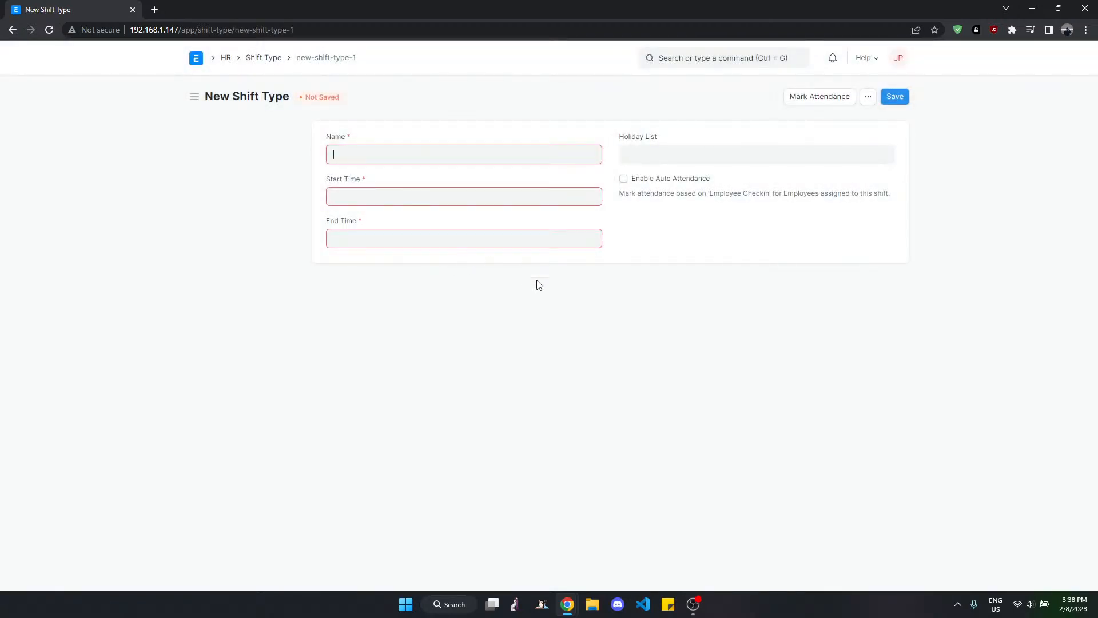
- Enable Auto Attendance on the new shift type, review the extra settings, and return to the Shift Type list without saving
click(623, 179)
scroll(683, 373, down, 1)
scroll(684, 373, down, 1)
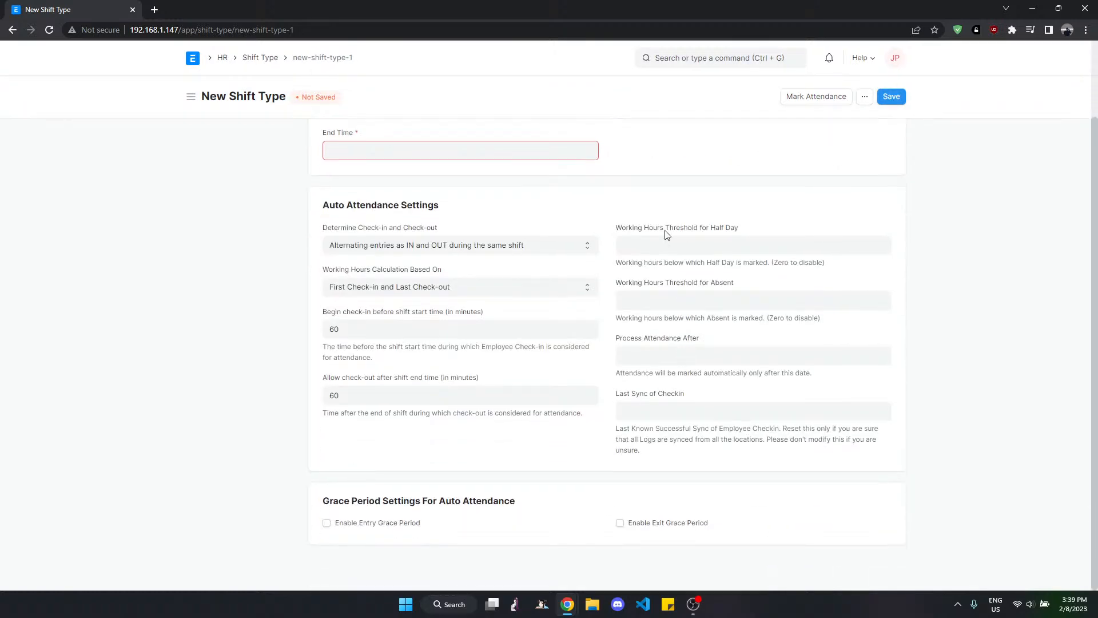
scroll(711, 365, up, 3)
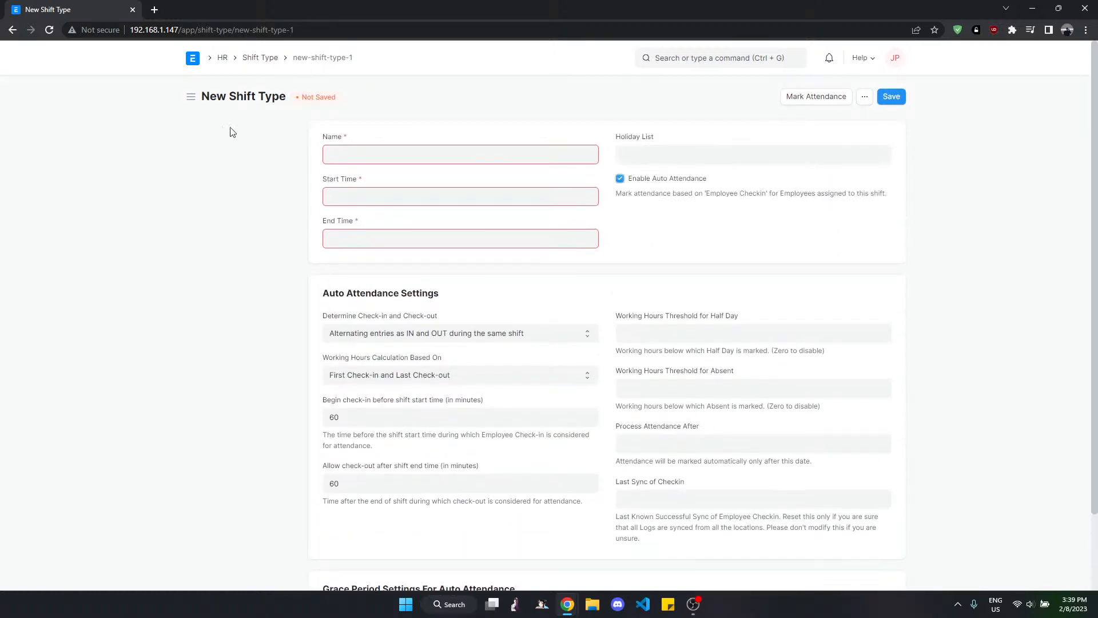
click(261, 61)
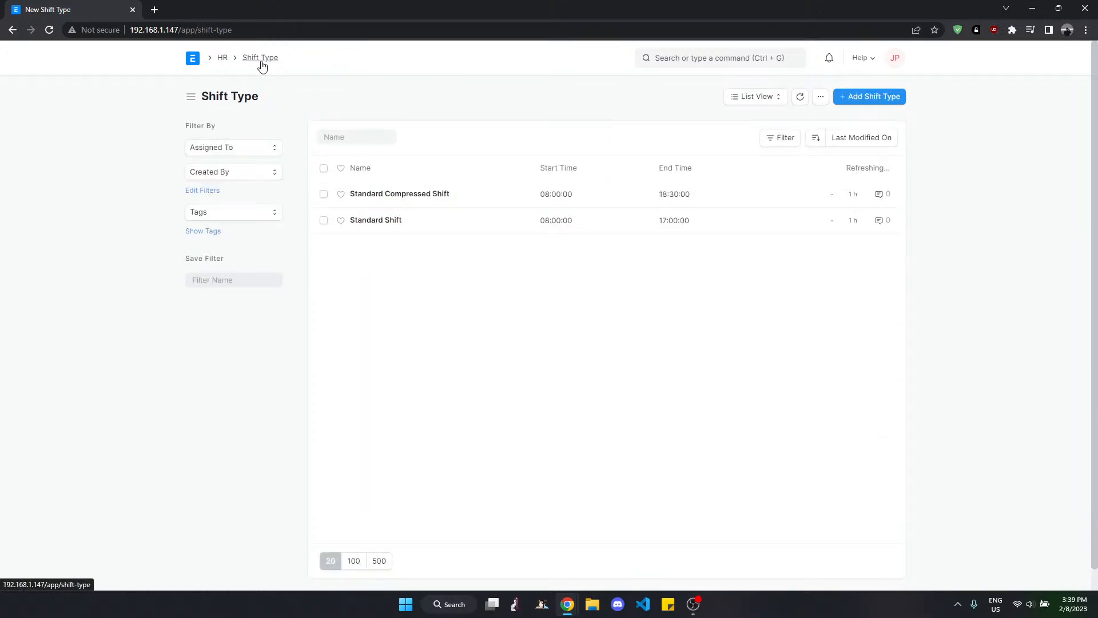
- Open the Standard Shift record and switch Enable Auto Attendance off and back on to see which settings it controls
click(377, 221)
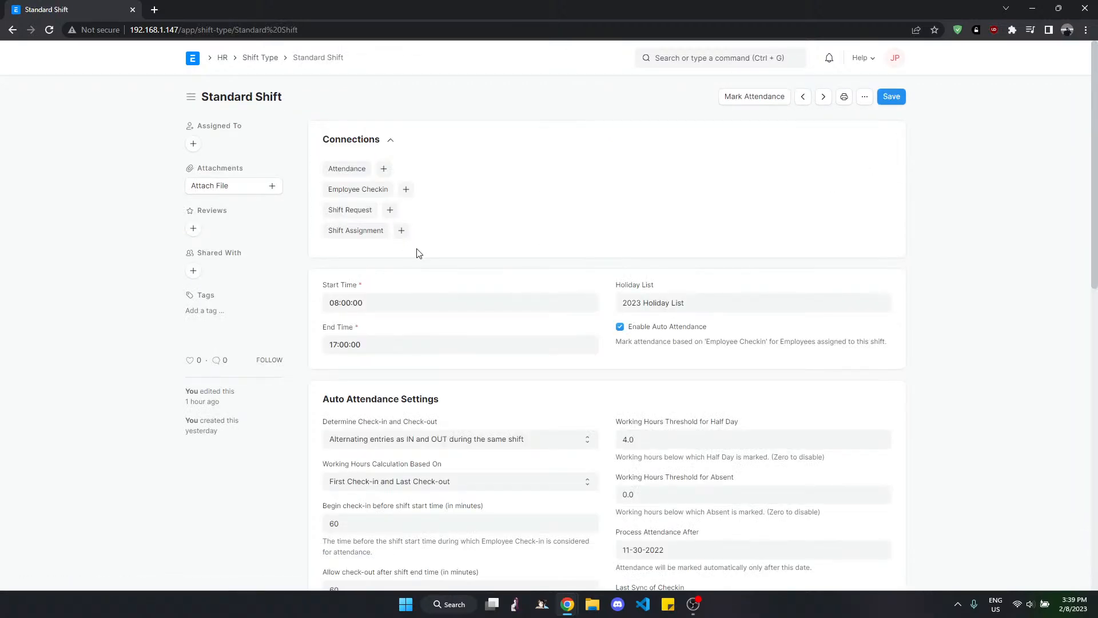
scroll(420, 252, down, 3)
scroll(490, 289, up, 3)
scroll(657, 338, down, 1)
double_click(645, 271)
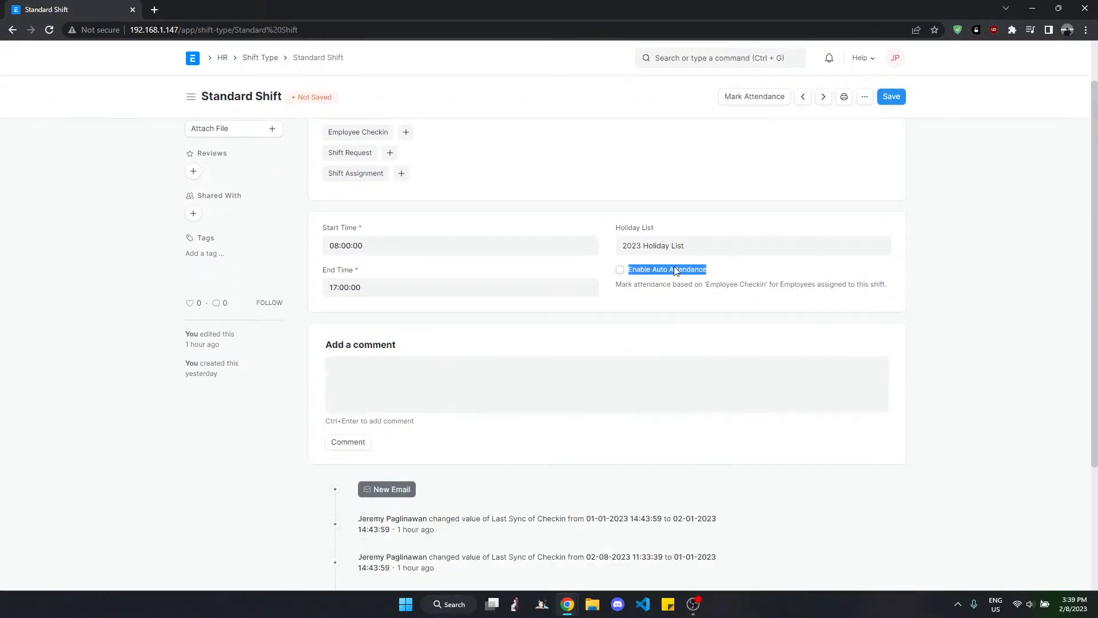
click(899, 311)
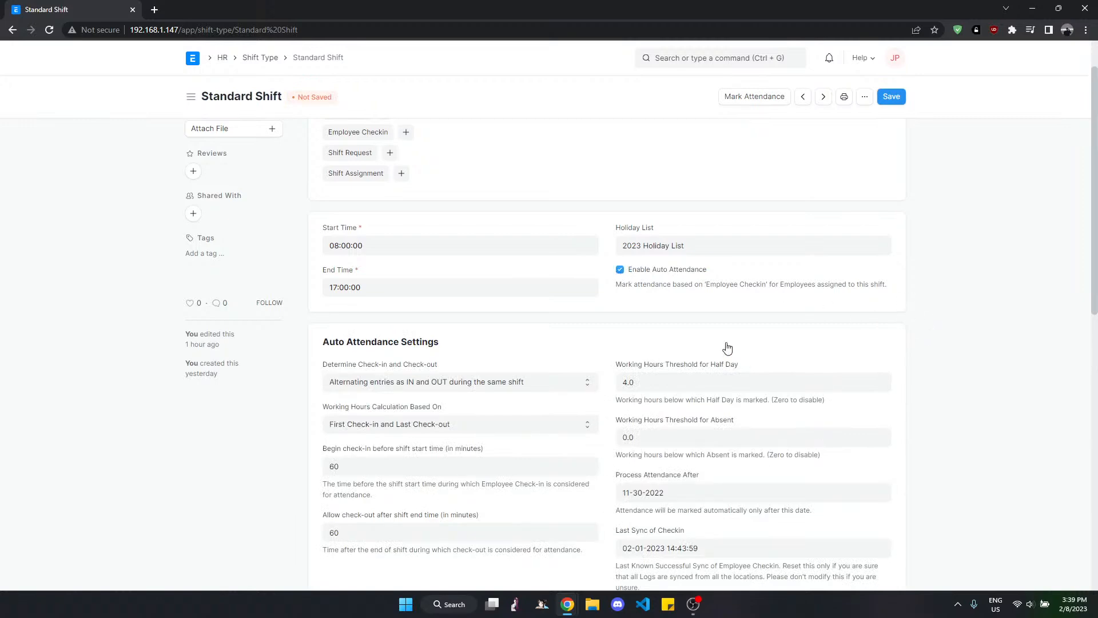
scroll(727, 348, down, 4)
scroll(727, 347, up, 6)
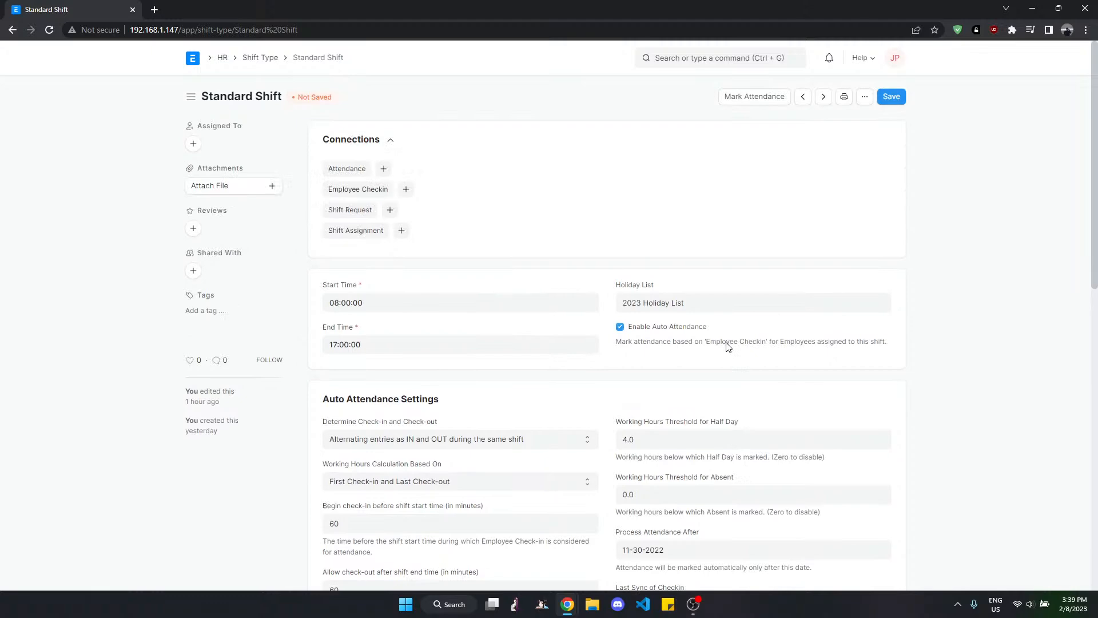
- Examine the Standard Shift's working hours thresholds, Process Attendance After date and Last Sync of Checkin setting
scroll(667, 411, down, 3)
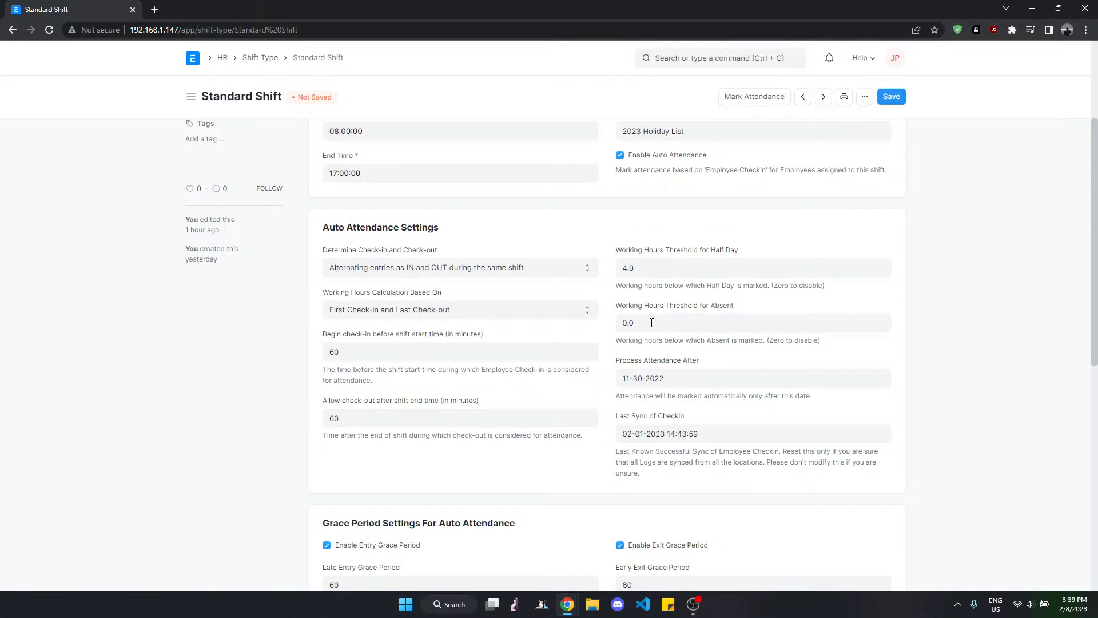
click(702, 379)
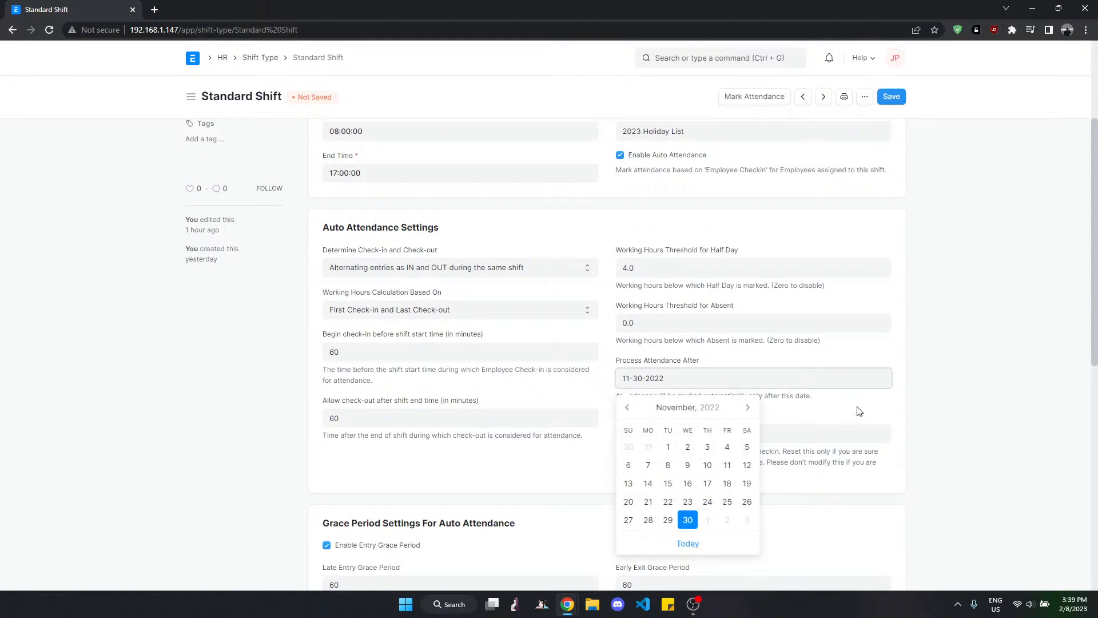
click(858, 411)
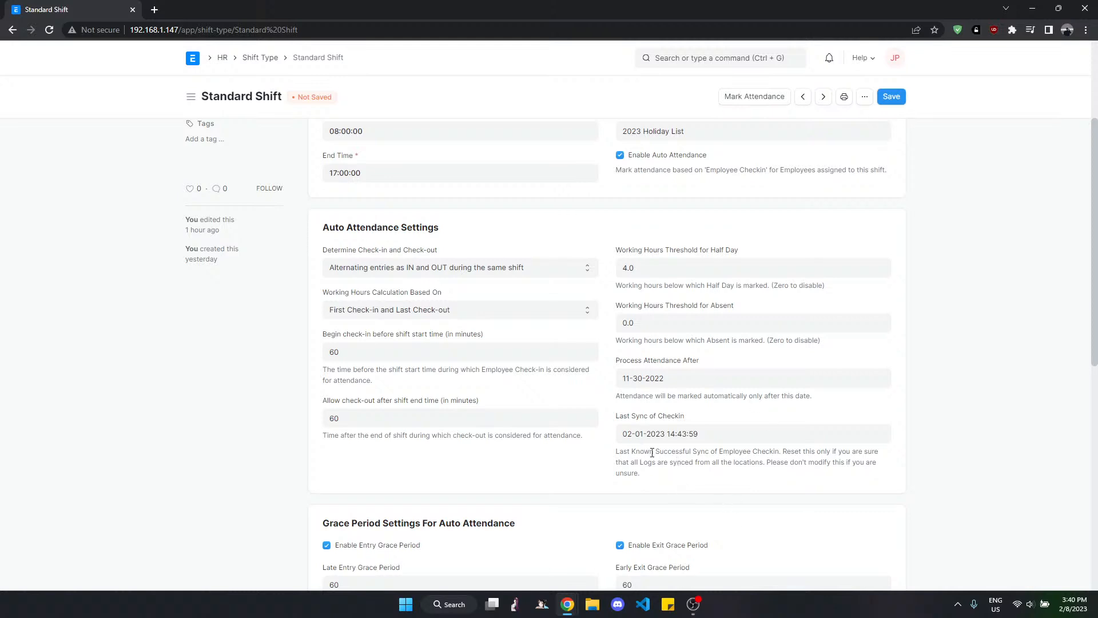
drag(689, 458, 777, 452)
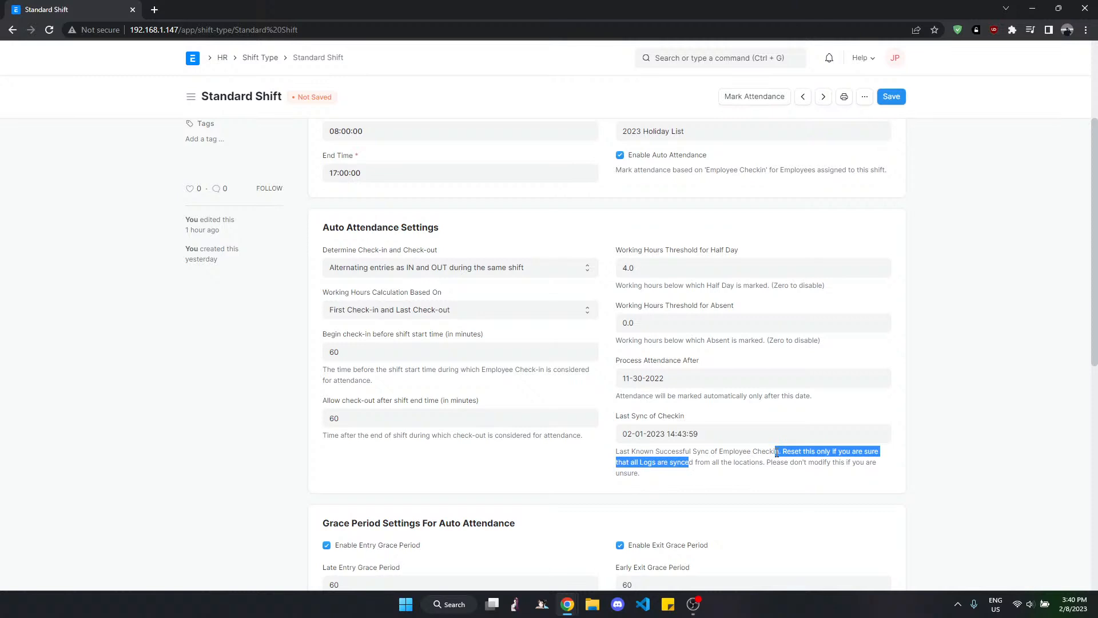
click(720, 473)
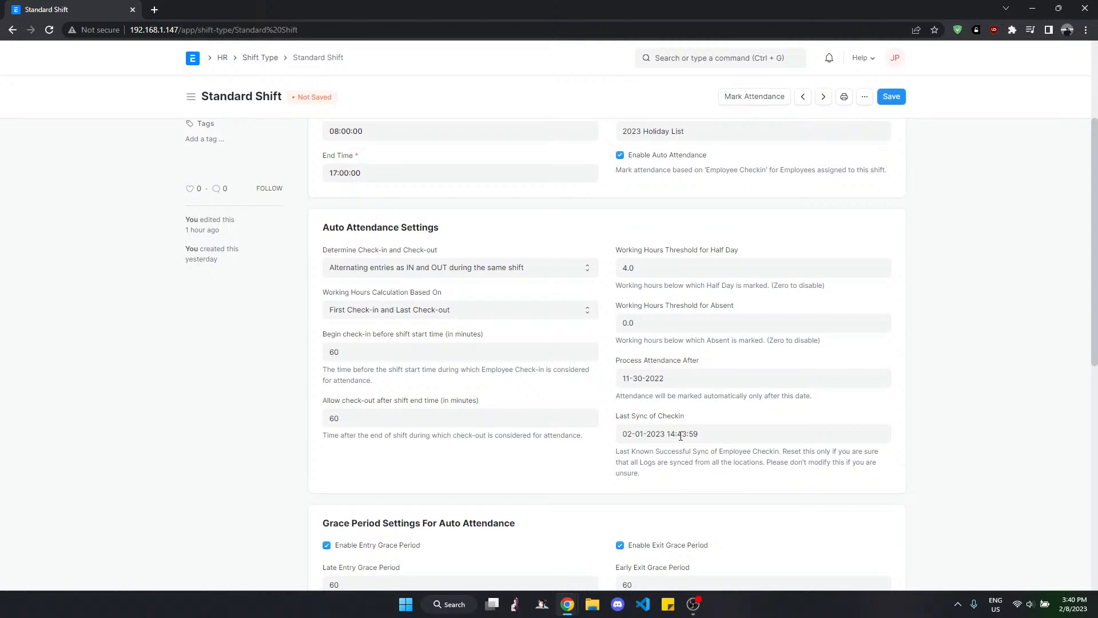
- Examine the Standard Shift's entry and exit grace period settings alongside its auto attendance settings
scroll(606, 530, down, 4)
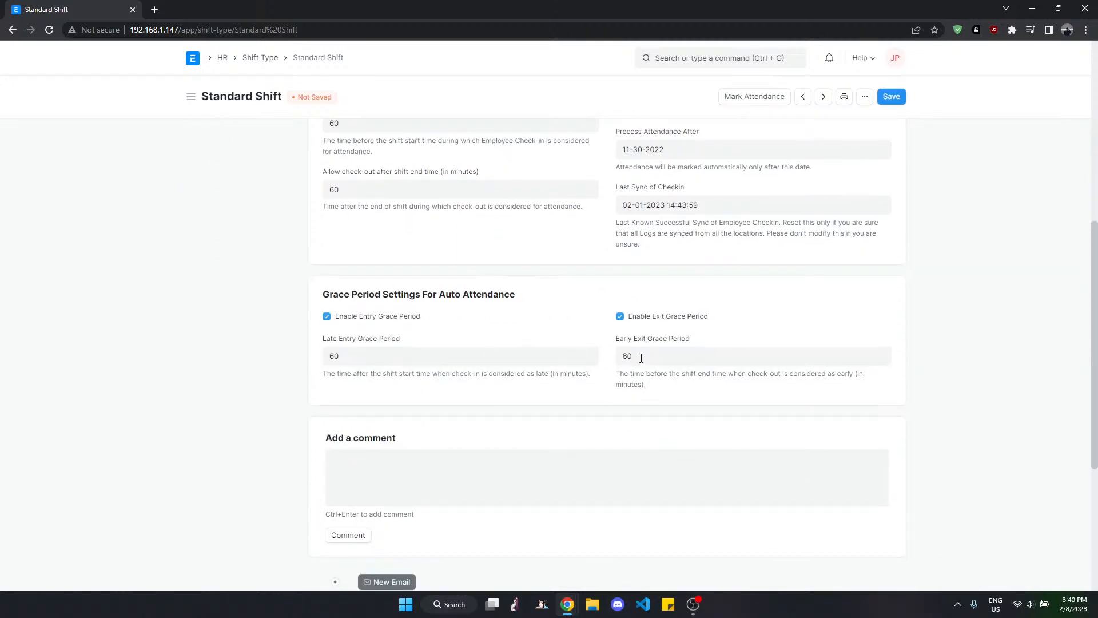
scroll(926, 387, up, 1)
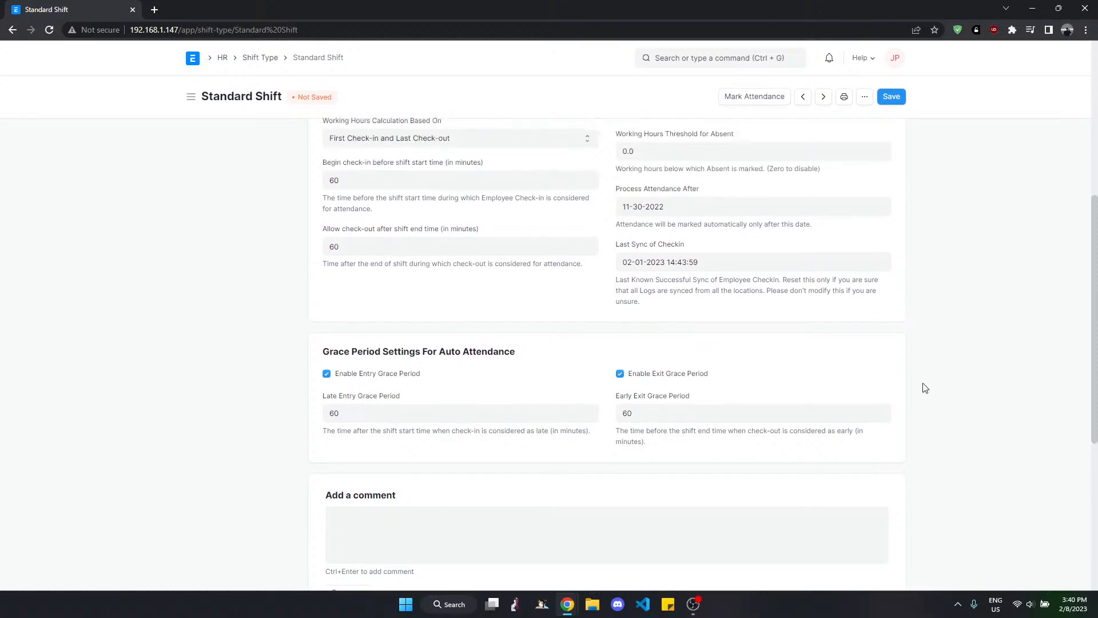
scroll(472, 410, up, 2)
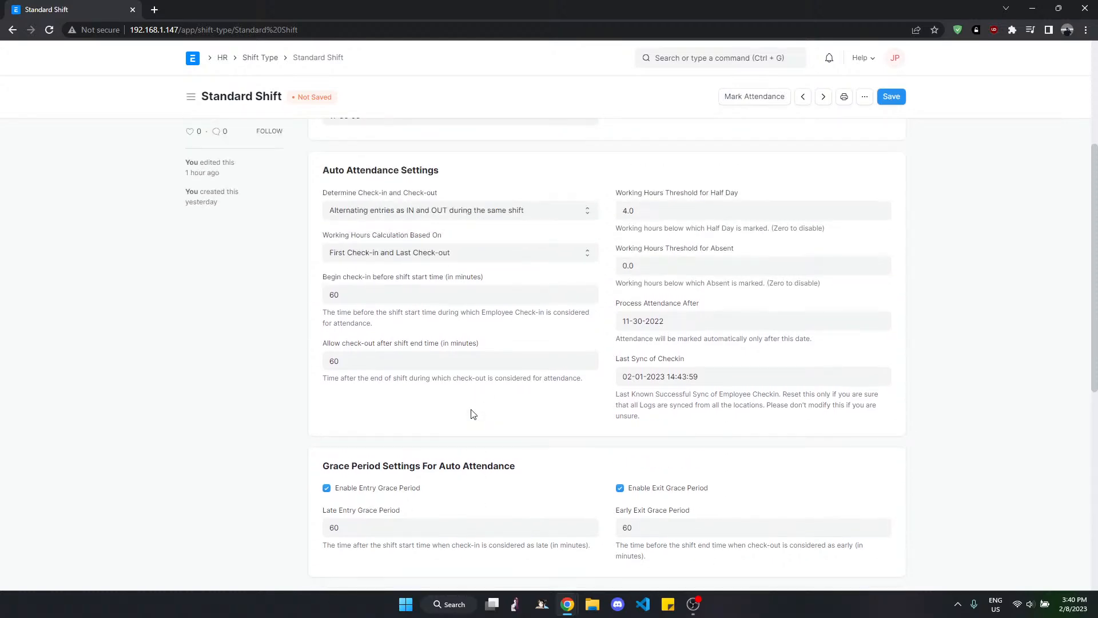
scroll(473, 413, up, 2)
scroll(446, 389, down, 6)
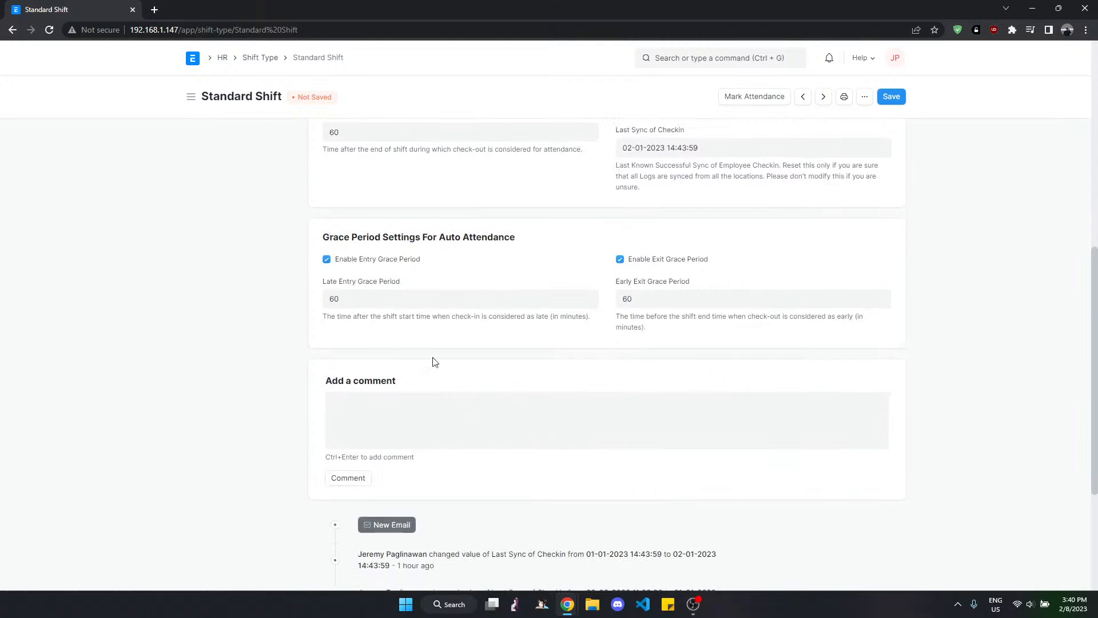
scroll(417, 312, up, 8)
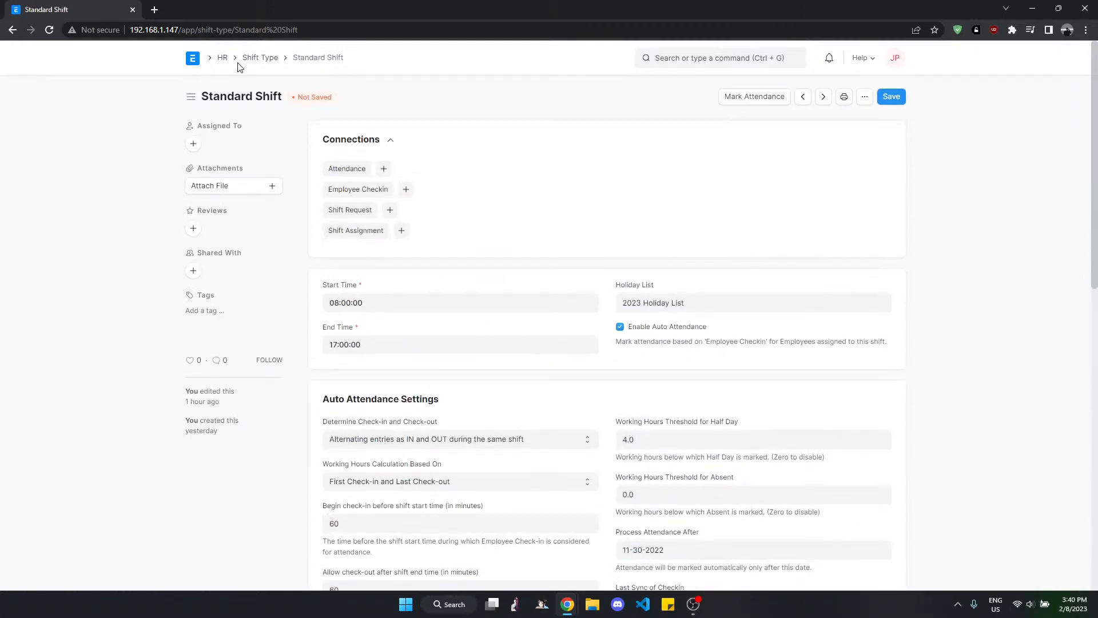
- Leave the Standard Shift, open the 2023 Holiday List record from the HR module and examine its date range and holiday entries
click(261, 60)
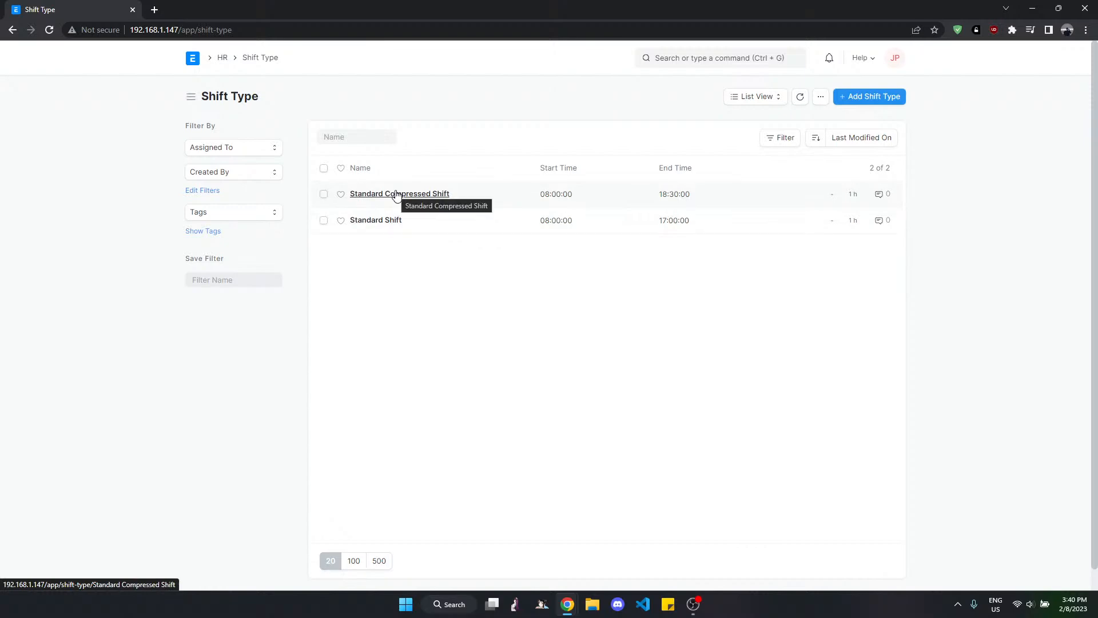
click(223, 58)
scroll(795, 383, down, 4)
scroll(399, 355, down, 1)
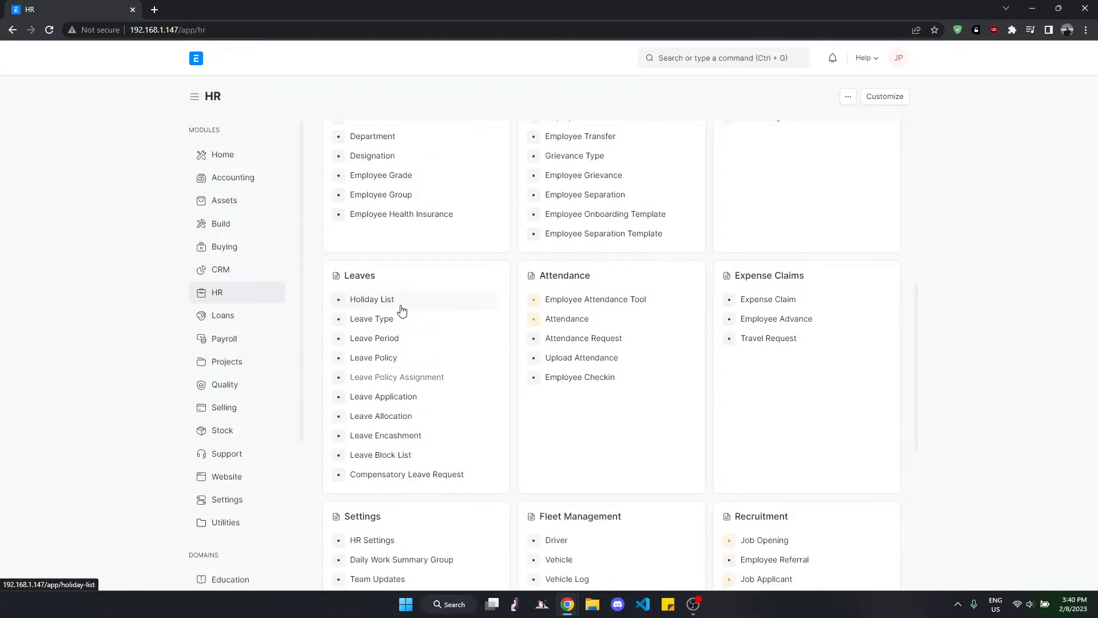
click(403, 309)
click(395, 198)
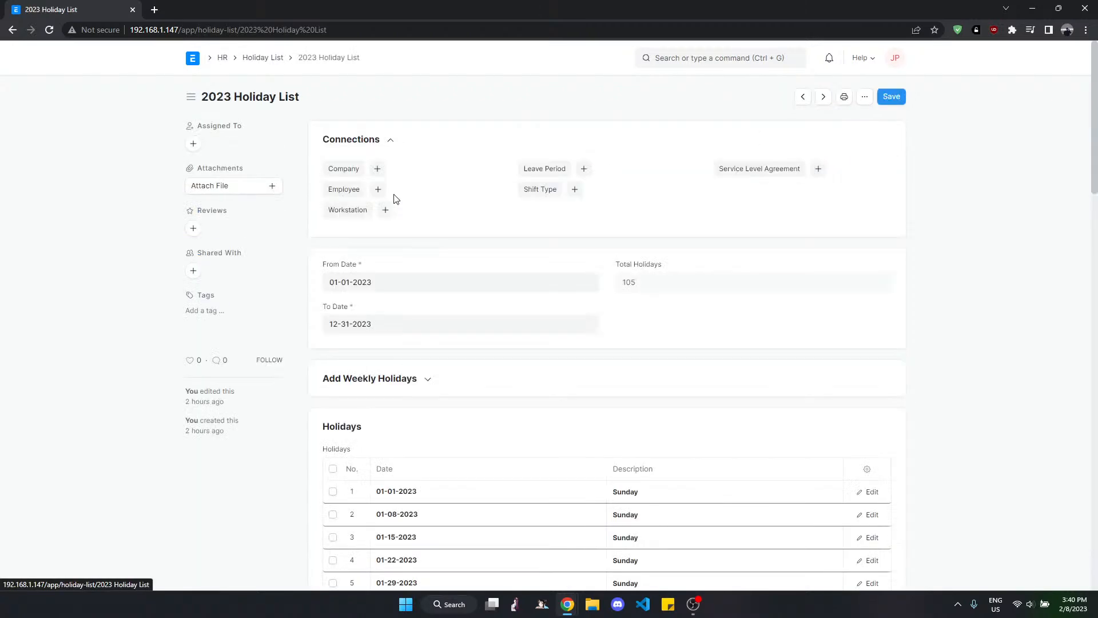
scroll(503, 444, down, 8)
scroll(506, 442, up, 7)
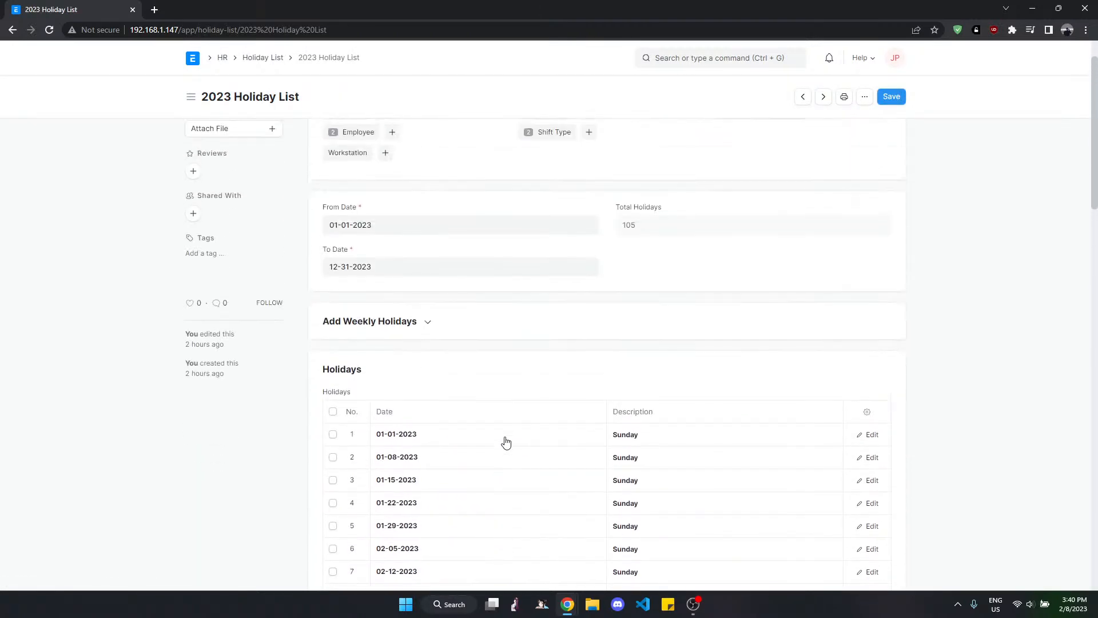
scroll(506, 442, up, 1)
scroll(503, 429, down, 3)
scroll(504, 429, up, 3)
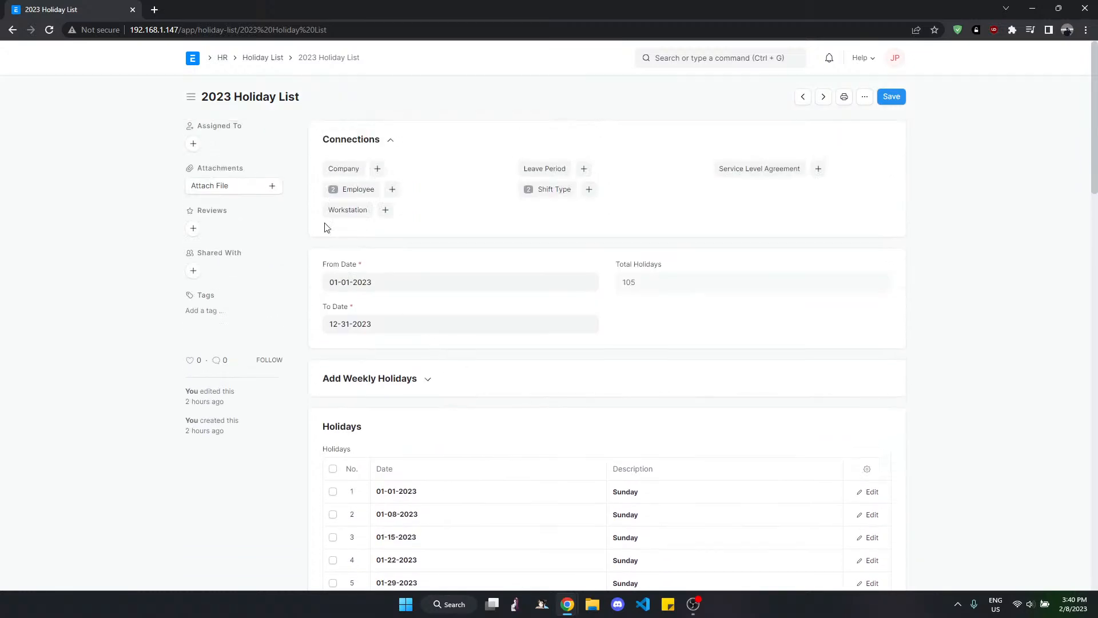
- Start a new holiday list named "2023 Holiday List 2" running from 01-01-2023 to 12-31-2023
click(252, 59)
click(880, 107)
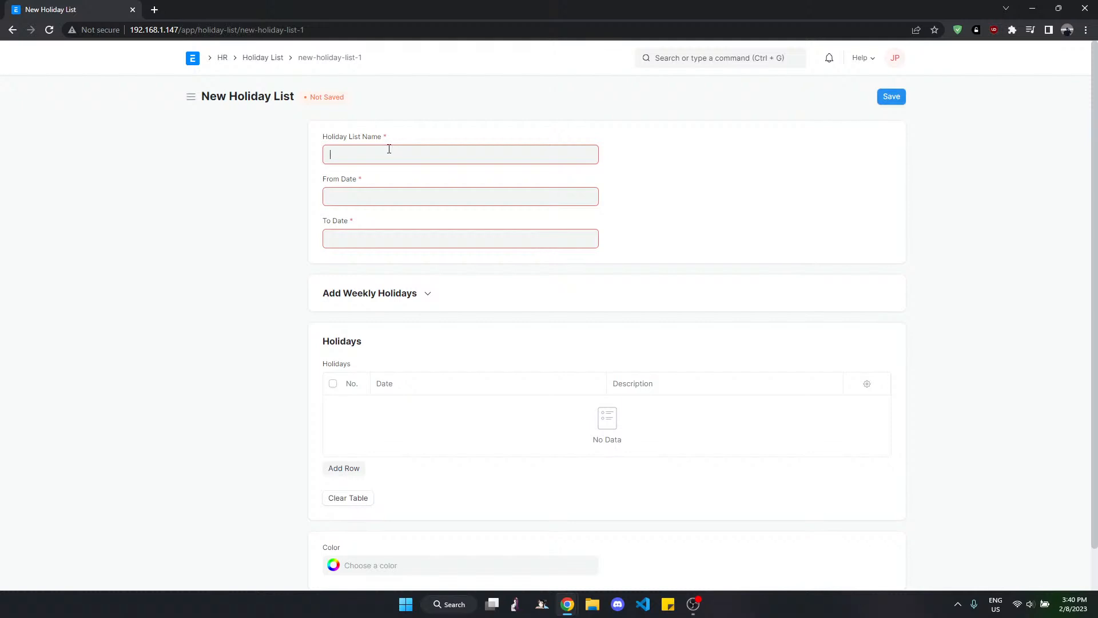
text(2023 Holiday List 2)
click(402, 199)
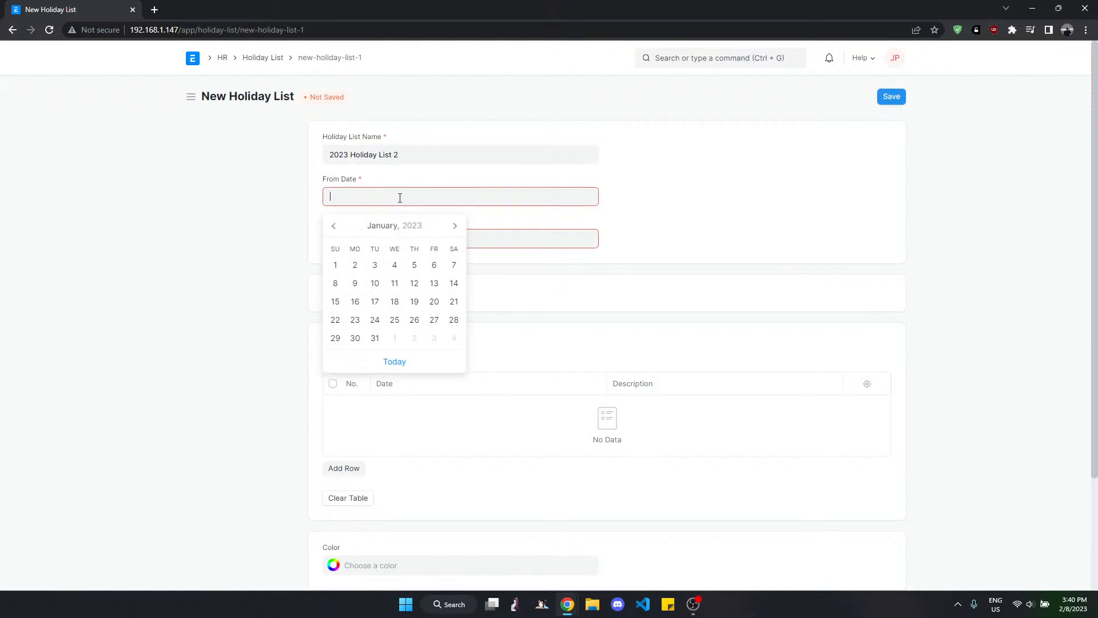
click(337, 267)
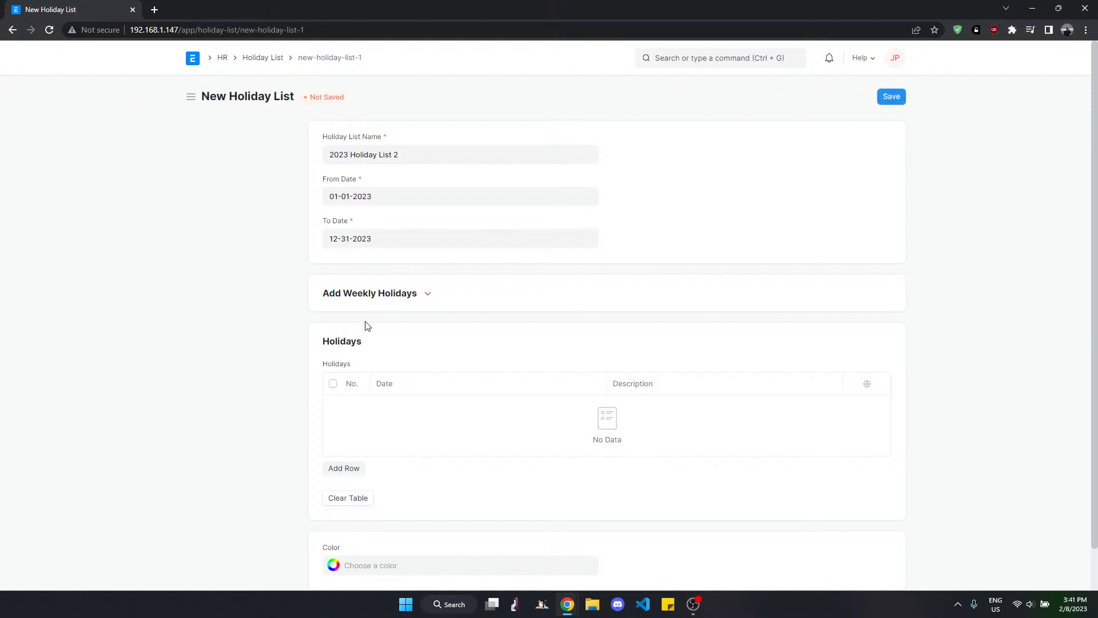
- Add a blank row to the new list's Holidays table, check its date and description fields, and clear the table
click(345, 469)
click(452, 399)
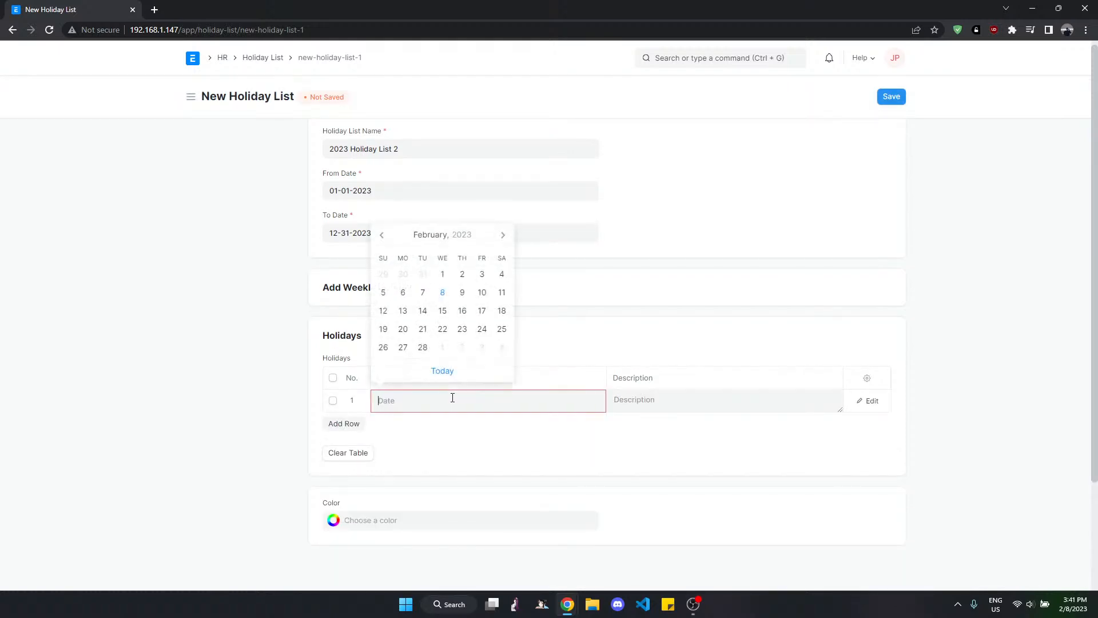
click(664, 402)
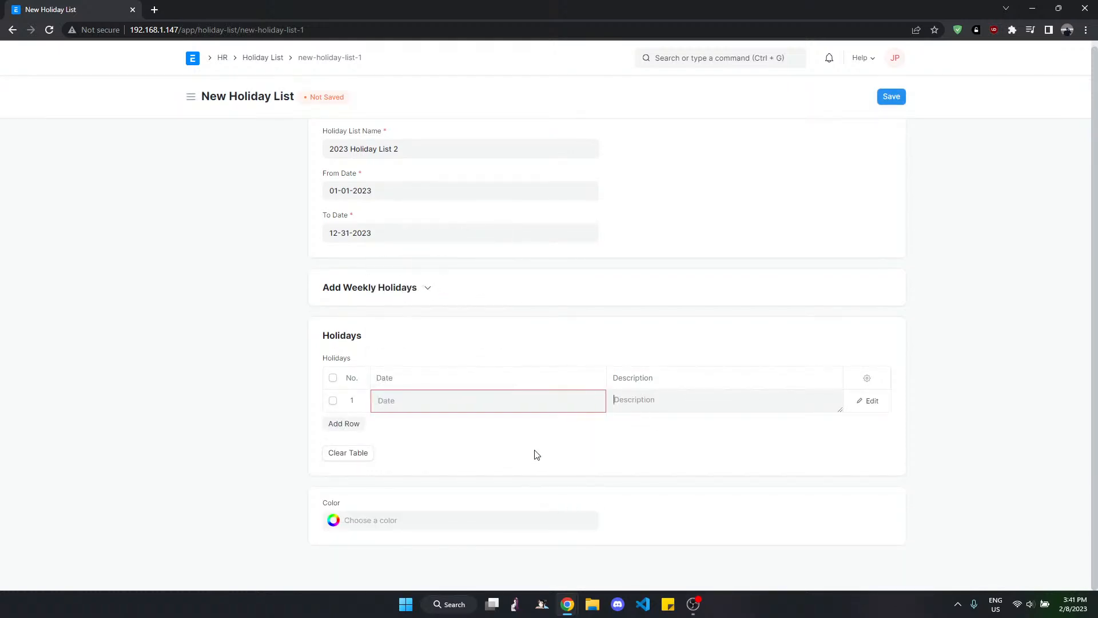
click(347, 454)
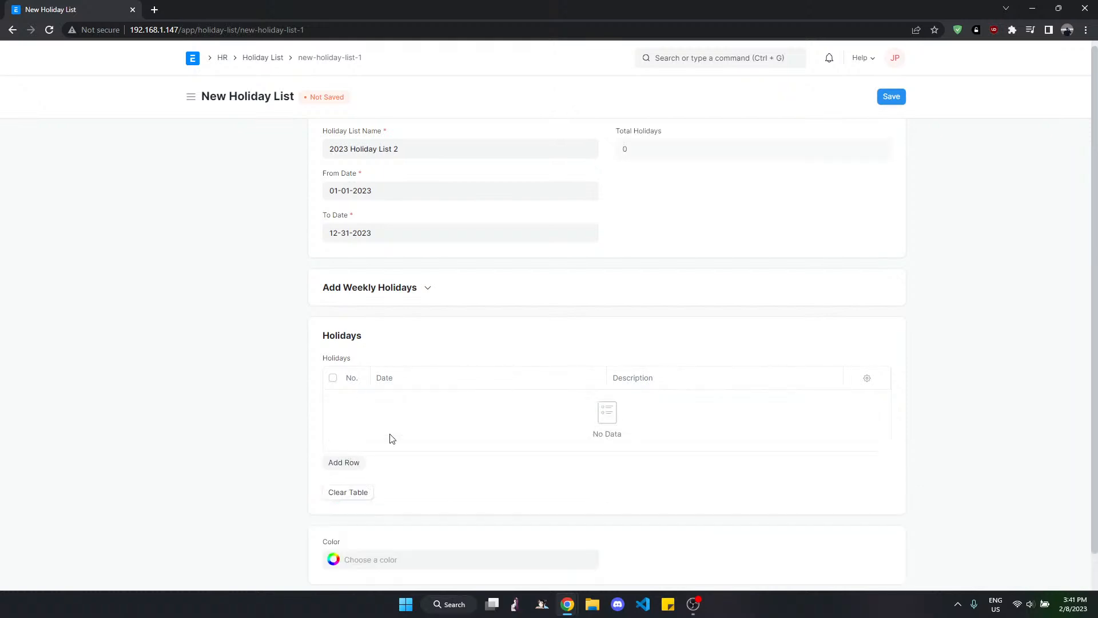
- Add every Sunday and every Saturday to the new holiday list as weekly holidays
click(392, 289)
click(387, 326)
click(376, 351)
click(376, 353)
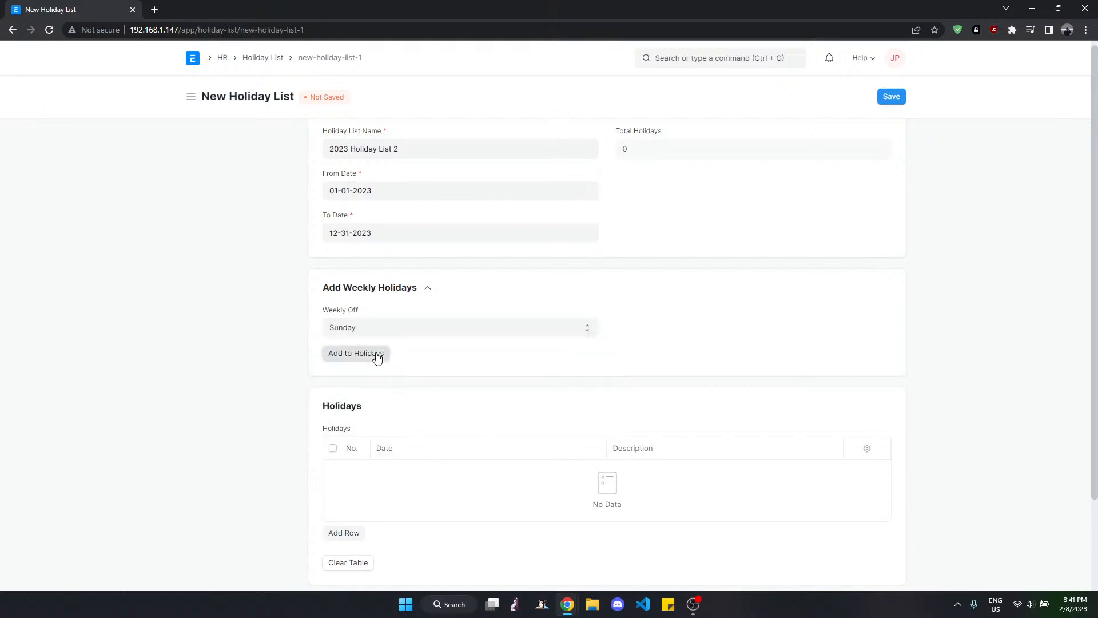
click(402, 289)
click(375, 332)
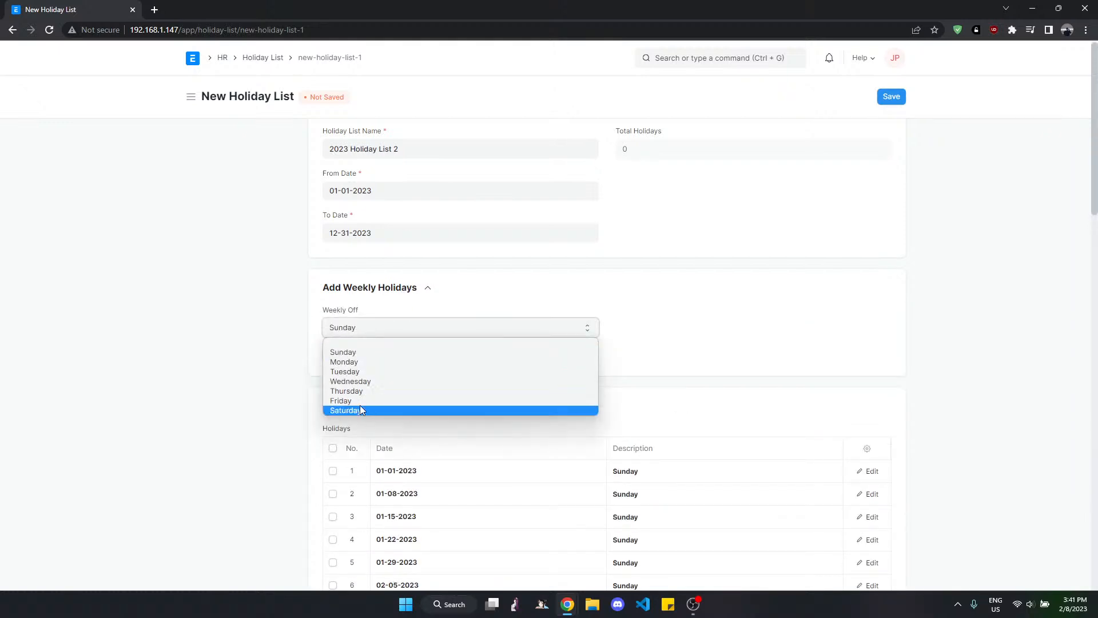
click(359, 410)
click(357, 352)
- Page through the Holidays table to its last page to check the generated weekly off dates
scroll(420, 330, down, 20)
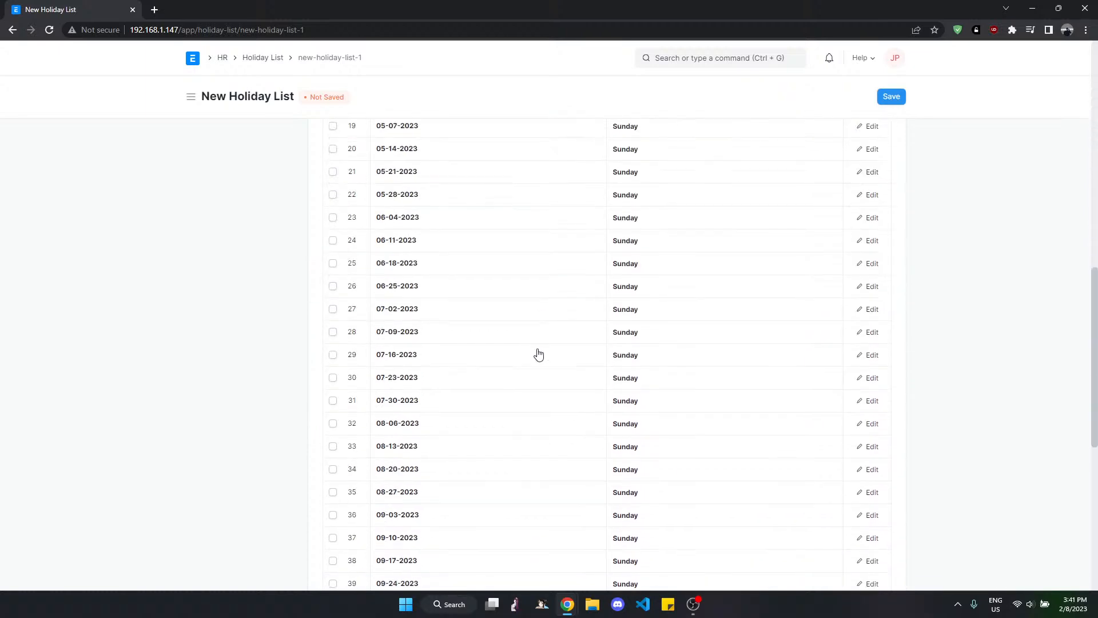
click(661, 423)
scroll(684, 455, down, 15)
click(658, 429)
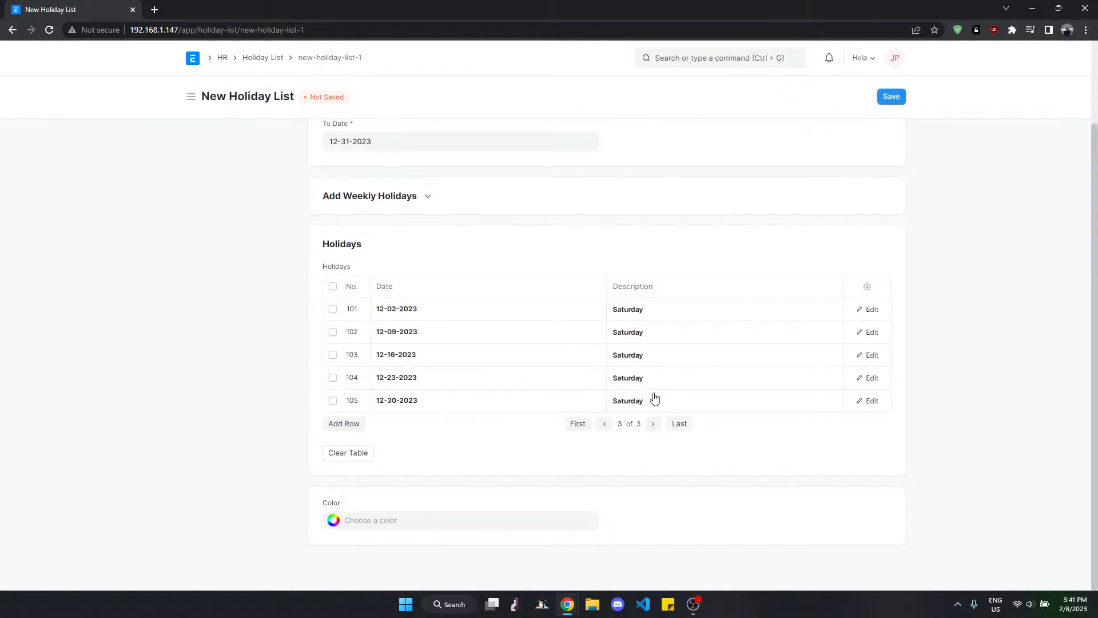
scroll(395, 266, up, 1)
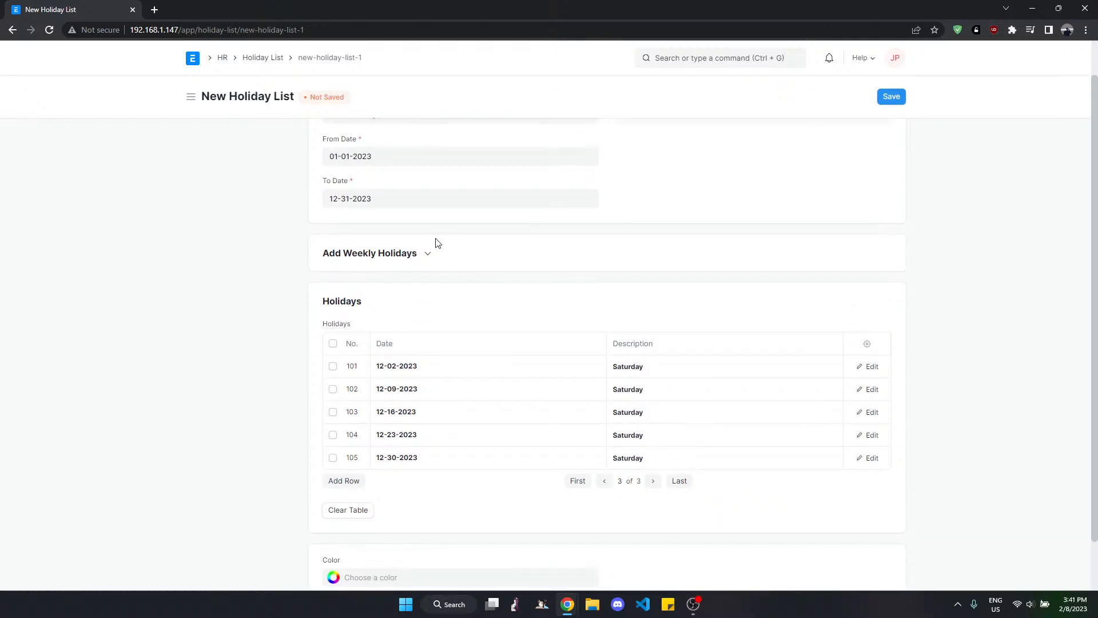
scroll(586, 275, down, 1)
- Set the new holiday list's color to red #e81717 and return to the Holiday List overview without saving
click(352, 522)
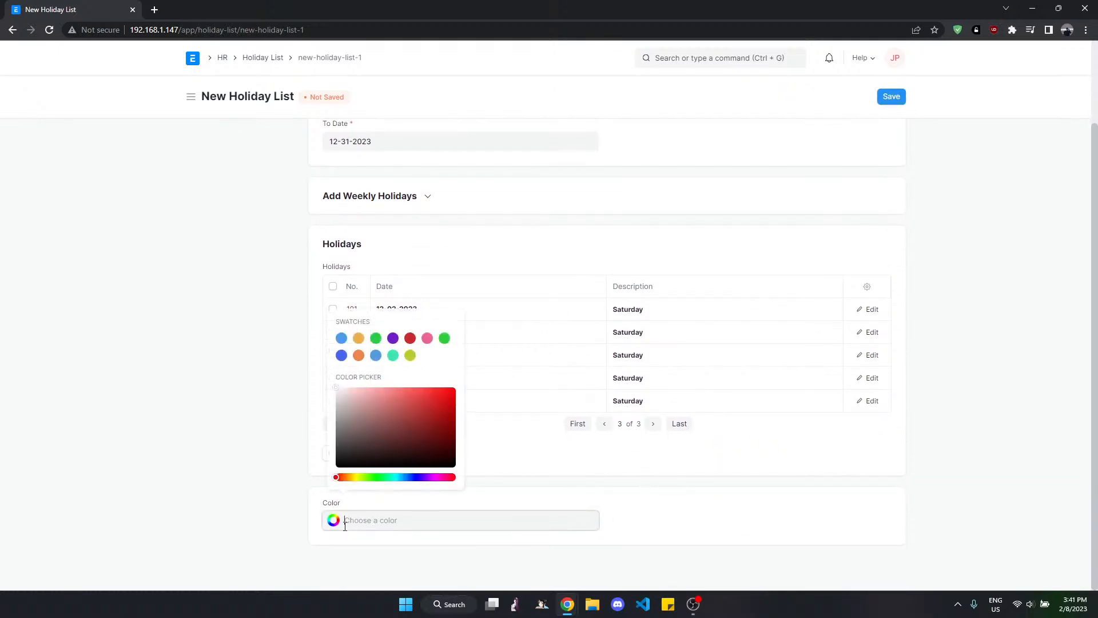
click(412, 404)
click(444, 395)
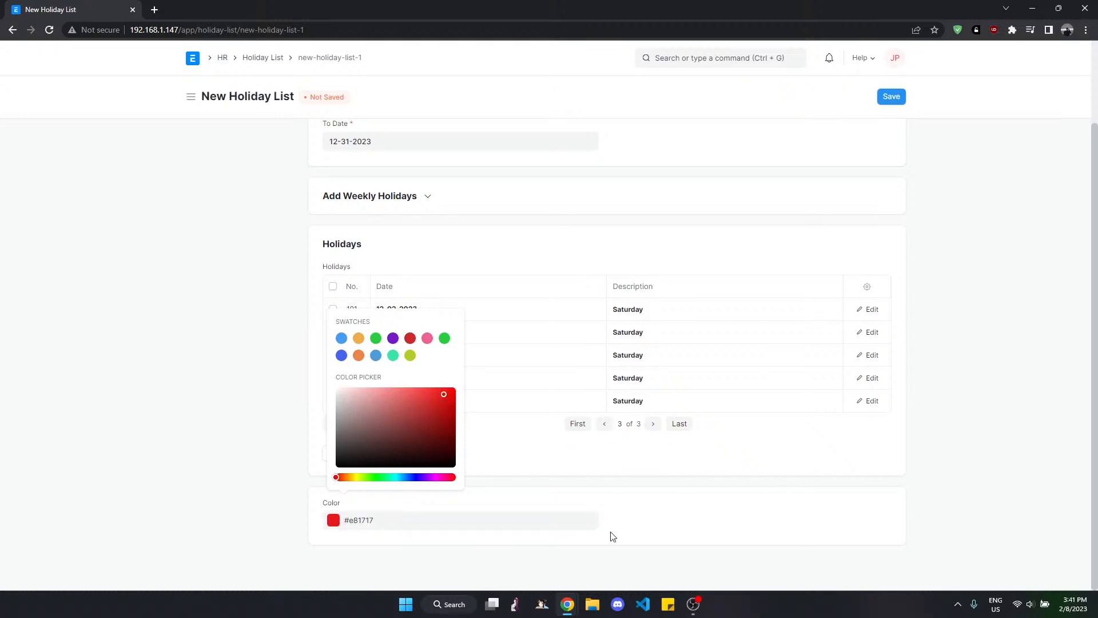
click(623, 518)
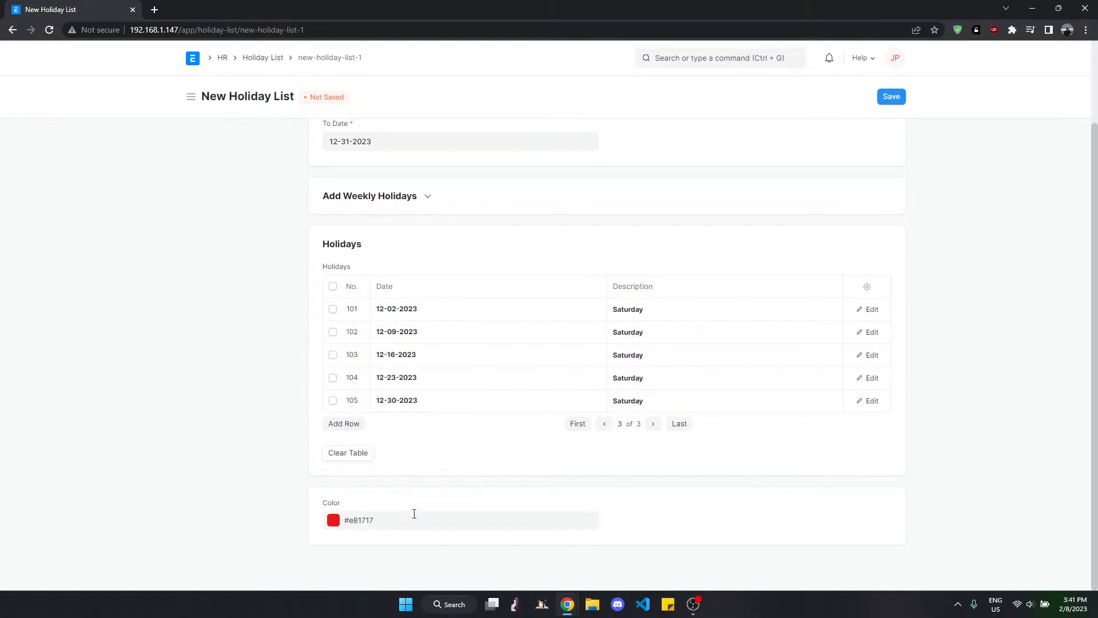
scroll(361, 115, up, 1)
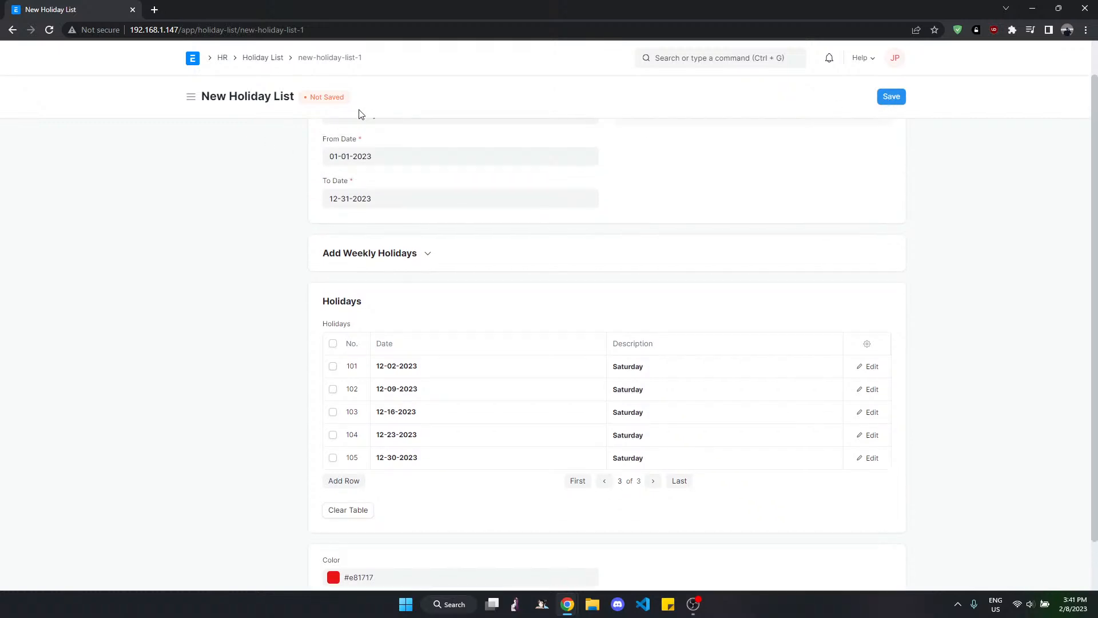
click(243, 59)
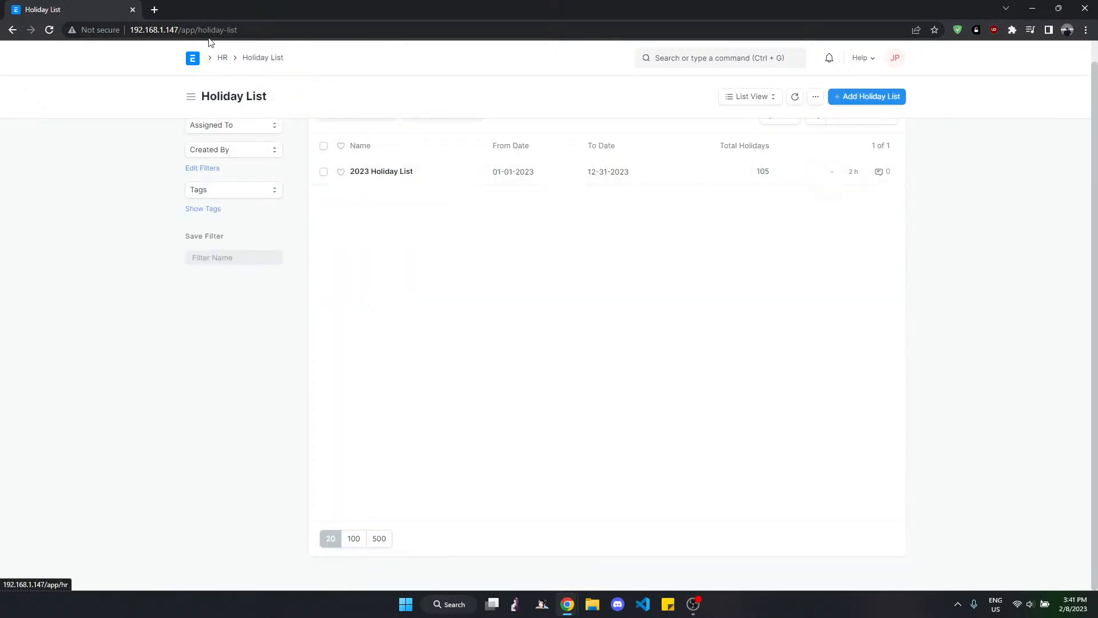
- Open the Software Developer's record from the Employee list and examine its attendance and shift connections
click(221, 58)
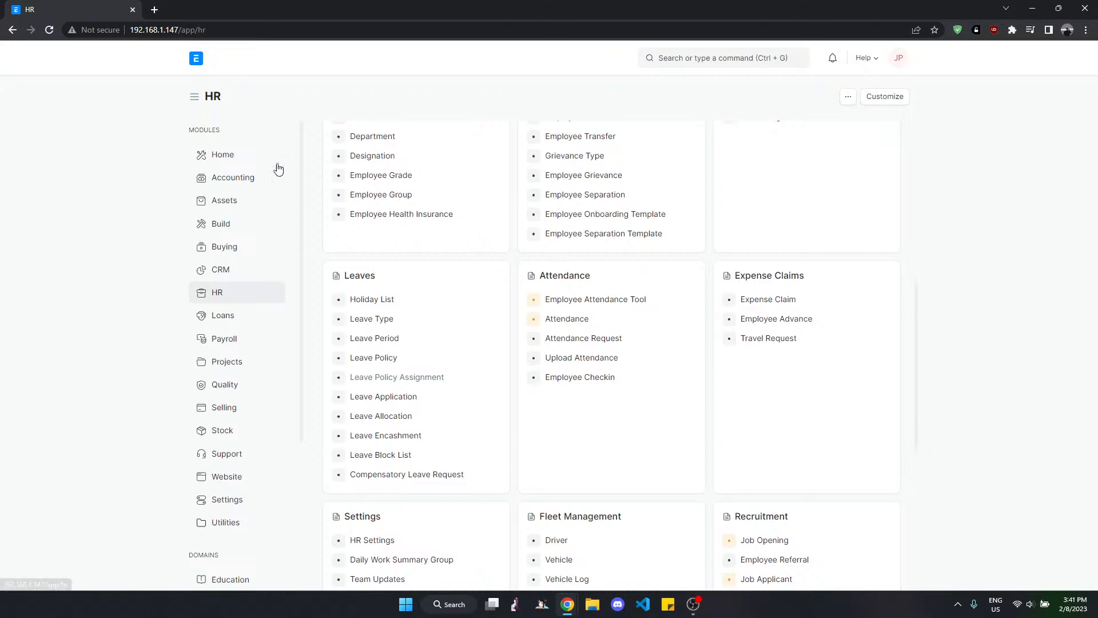
scroll(401, 303, up, 4)
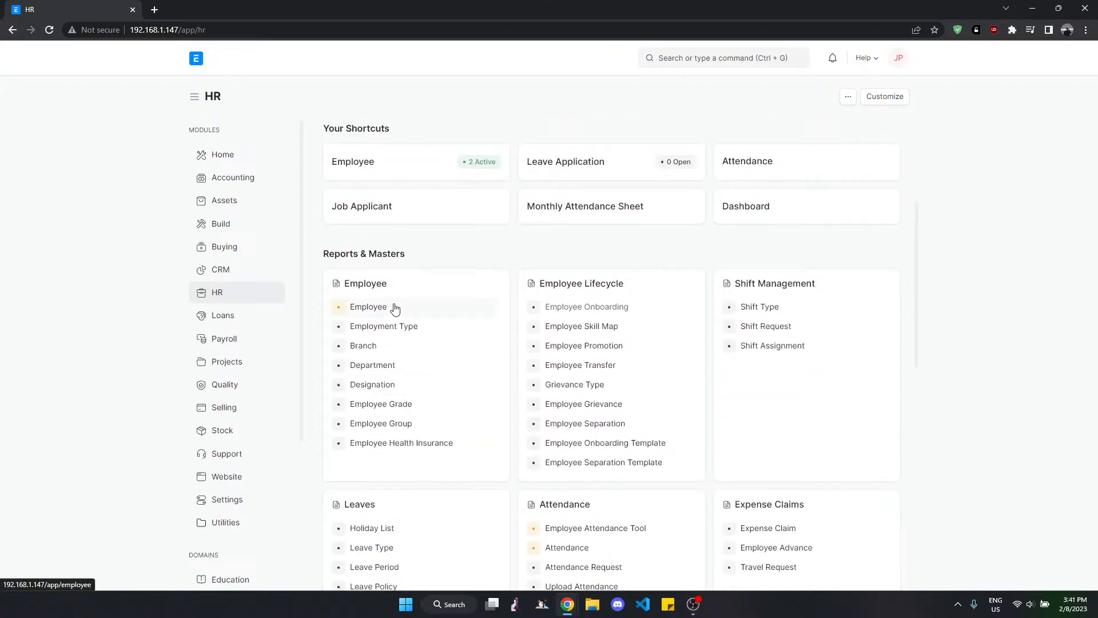
click(395, 309)
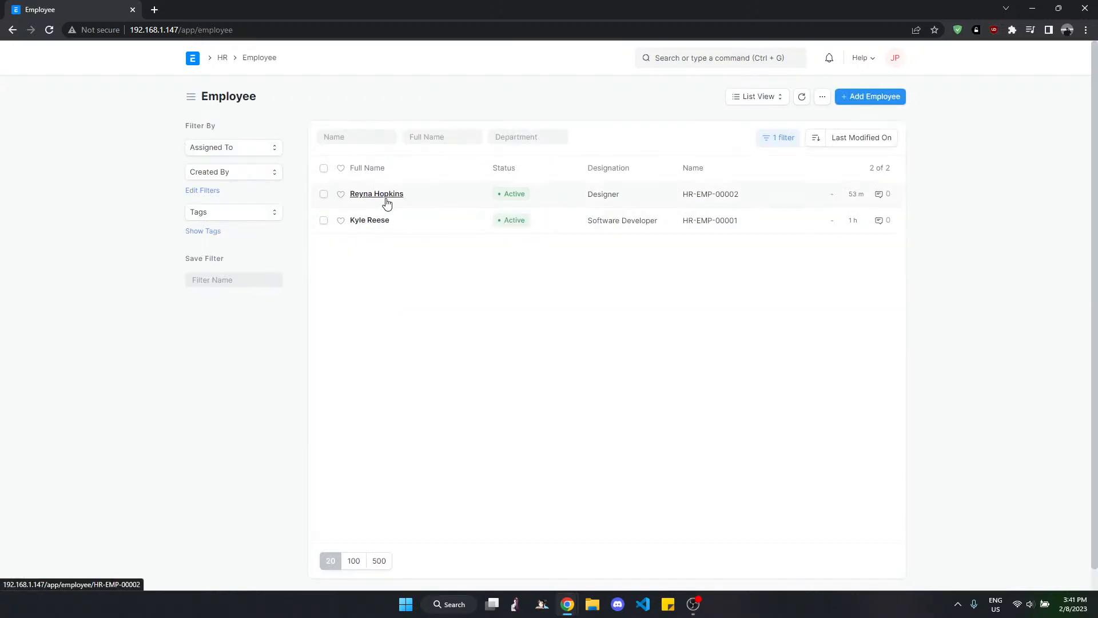
click(379, 222)
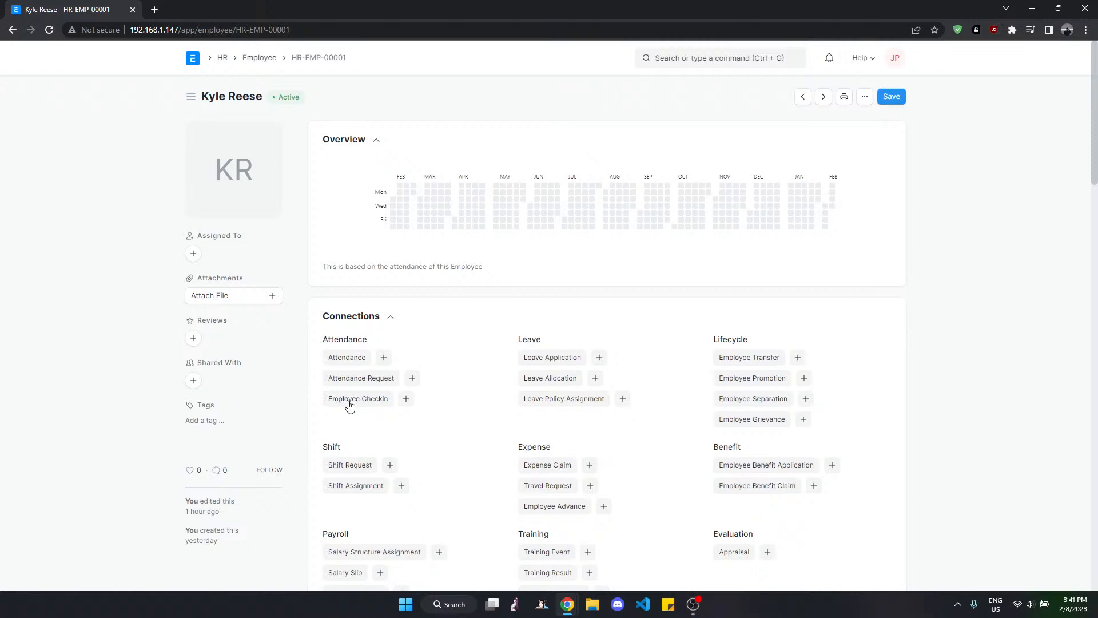
click(259, 58)
click(362, 224)
- Return to the HR module and open the Employee Checkin list
click(223, 57)
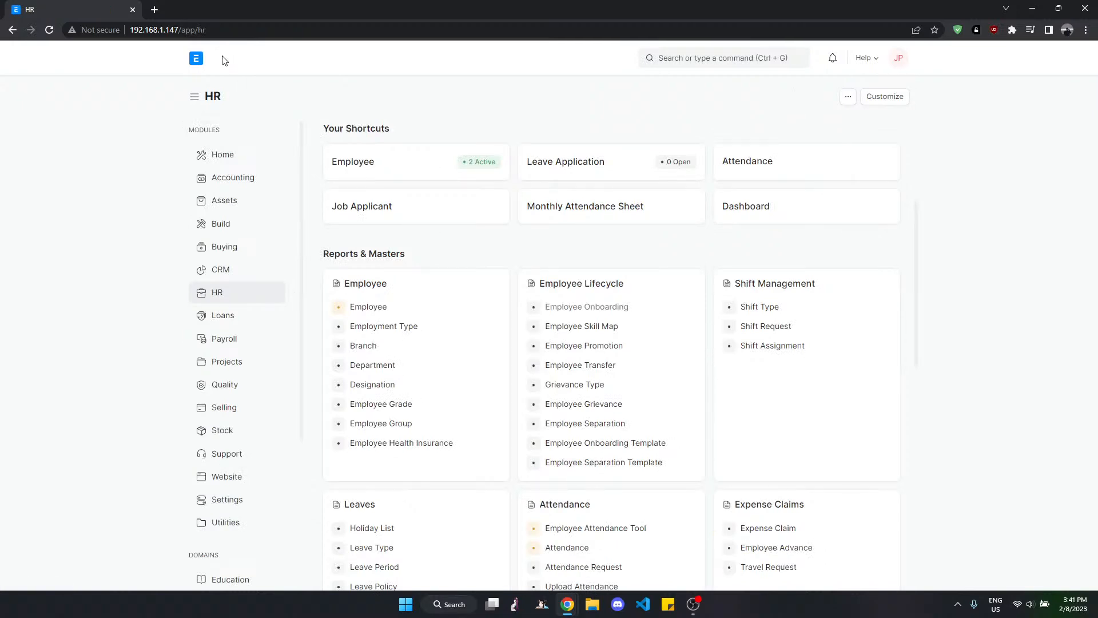
scroll(640, 291, down, 4)
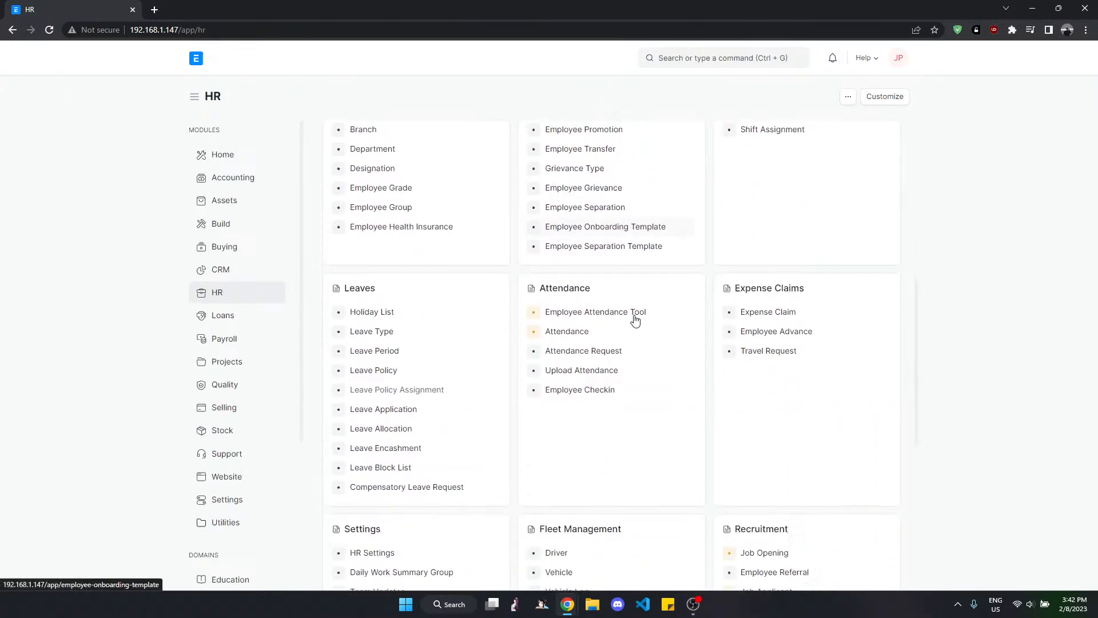
scroll(612, 349, down, 1)
scroll(615, 344, up, 3)
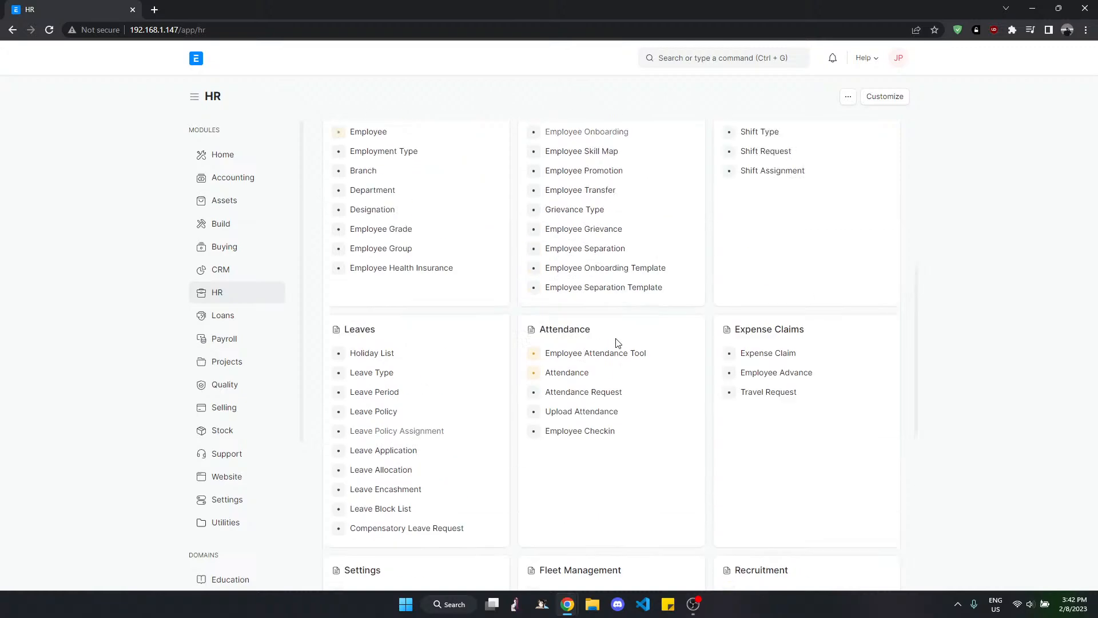
scroll(676, 360, down, 5)
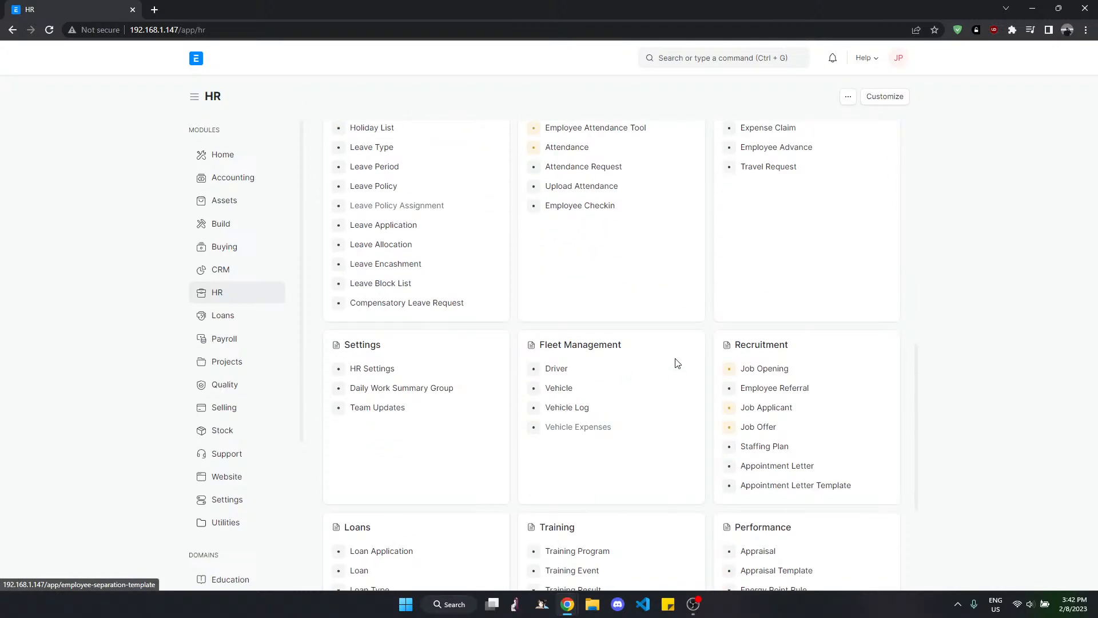
click(610, 210)
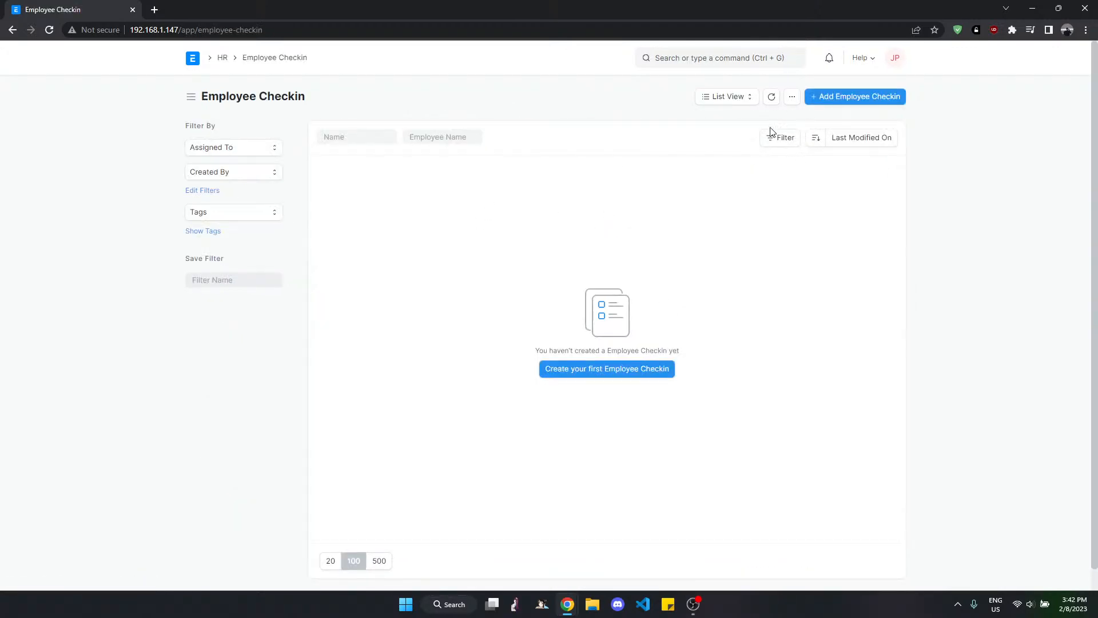
- Open a blank Employee Checkin form to examine its fields, and return to the list without entering anything
click(824, 97)
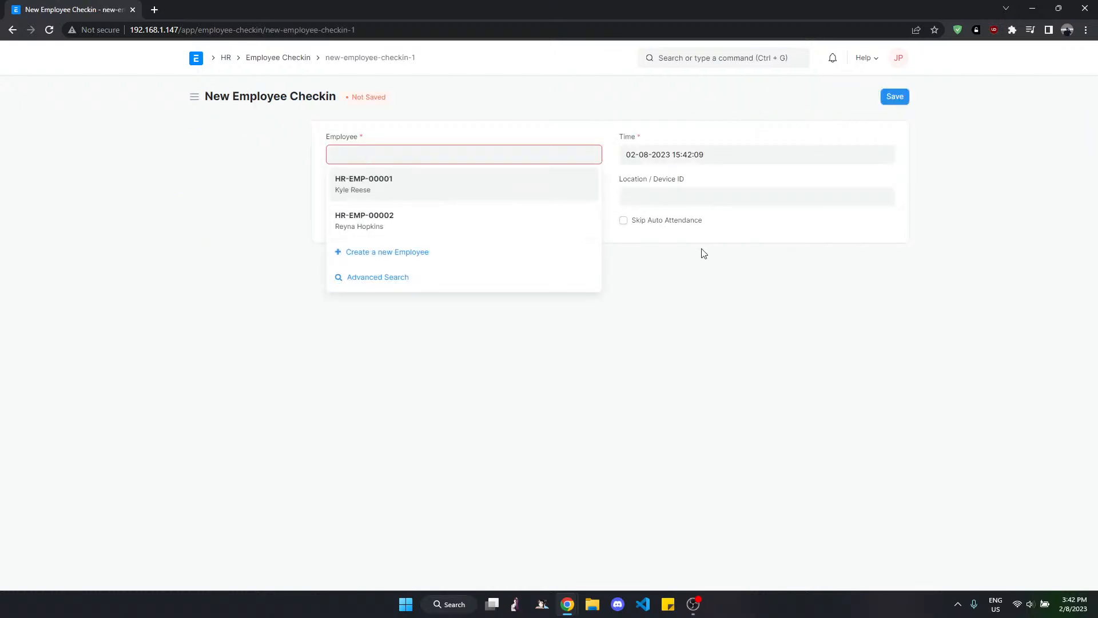
click(694, 204)
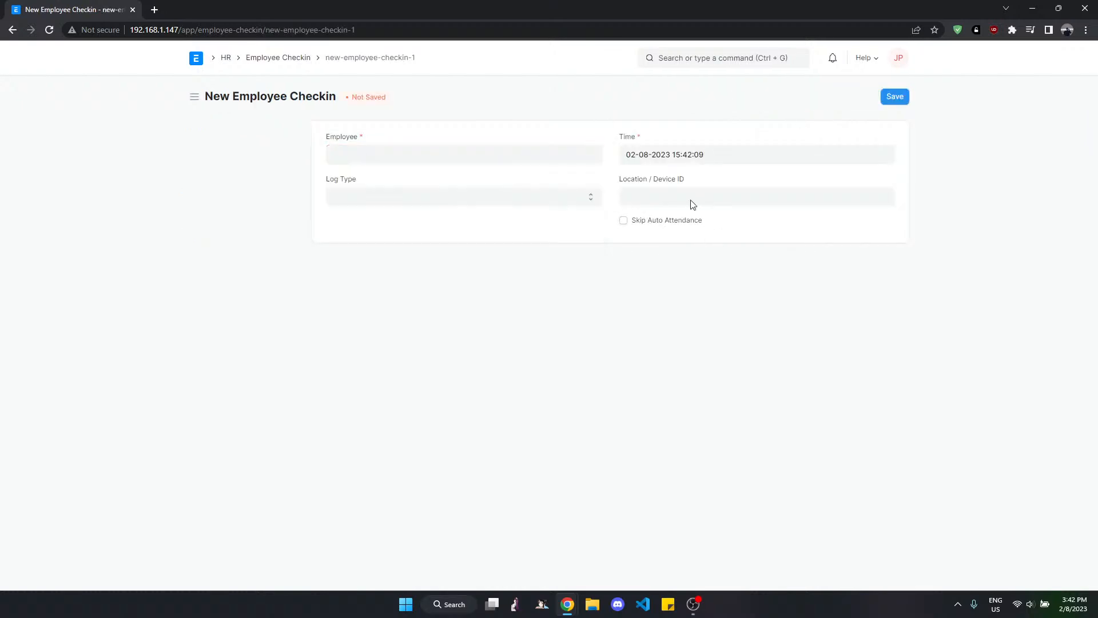
click(291, 61)
- Open the import records for Employee Checkin and start a new data import for that document type
click(791, 98)
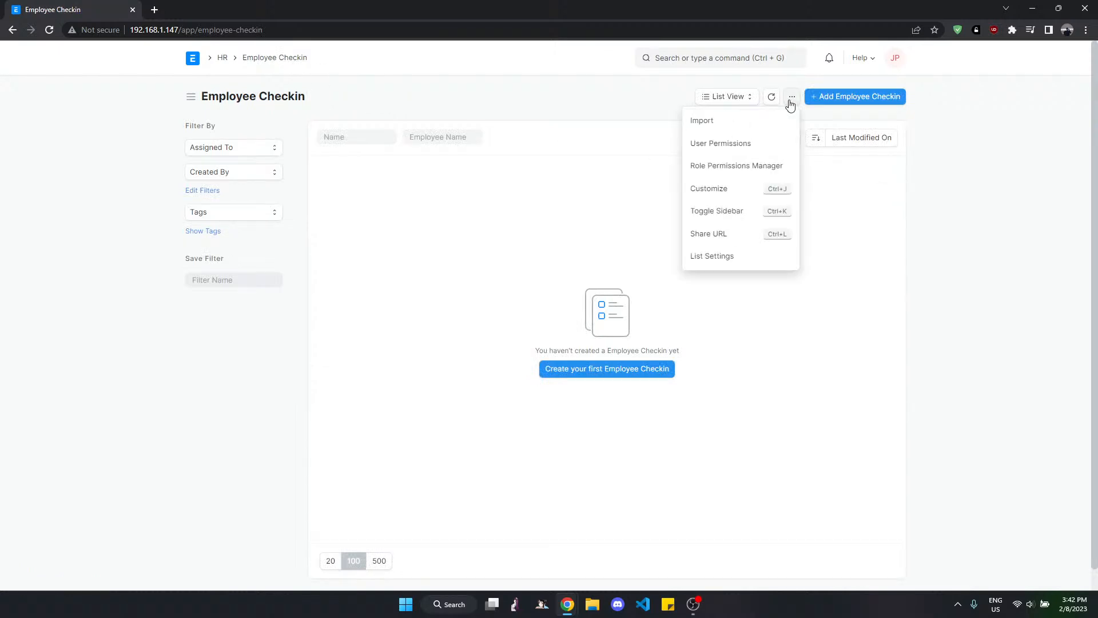
click(743, 121)
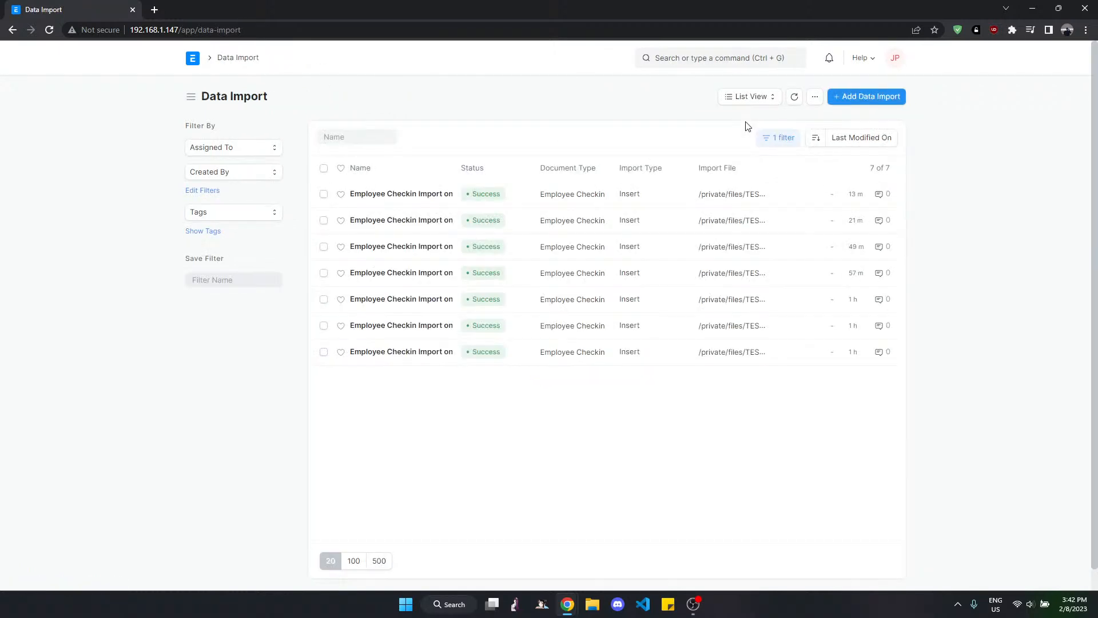
click(861, 100)
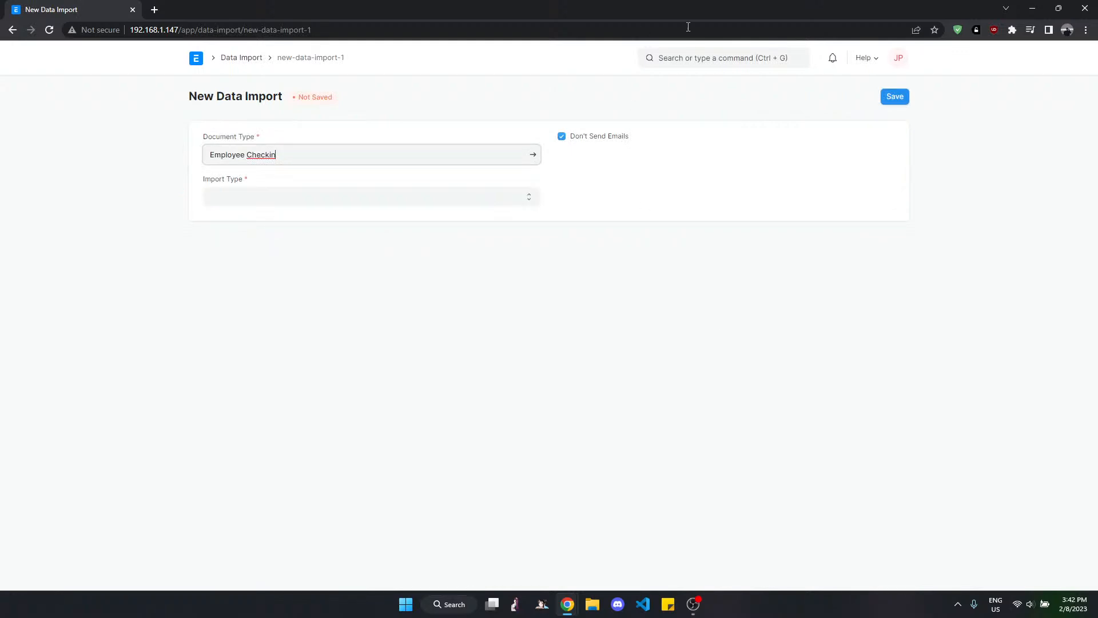
- Set the Employee Checkin data import's type to Insert New Records and save the import
click(320, 198)
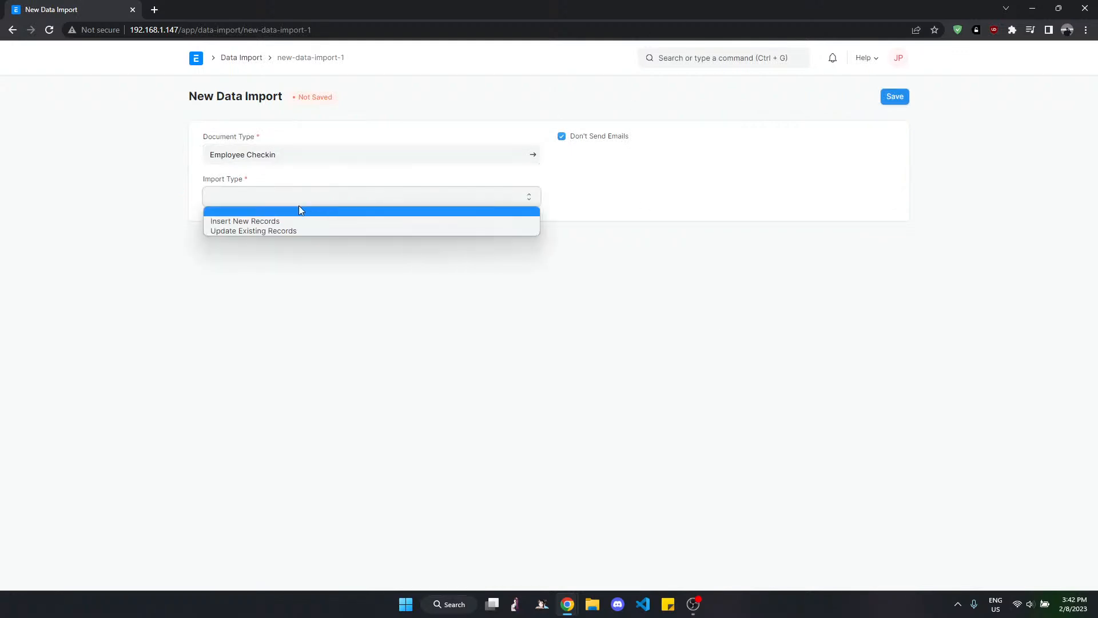
click(272, 223)
click(897, 99)
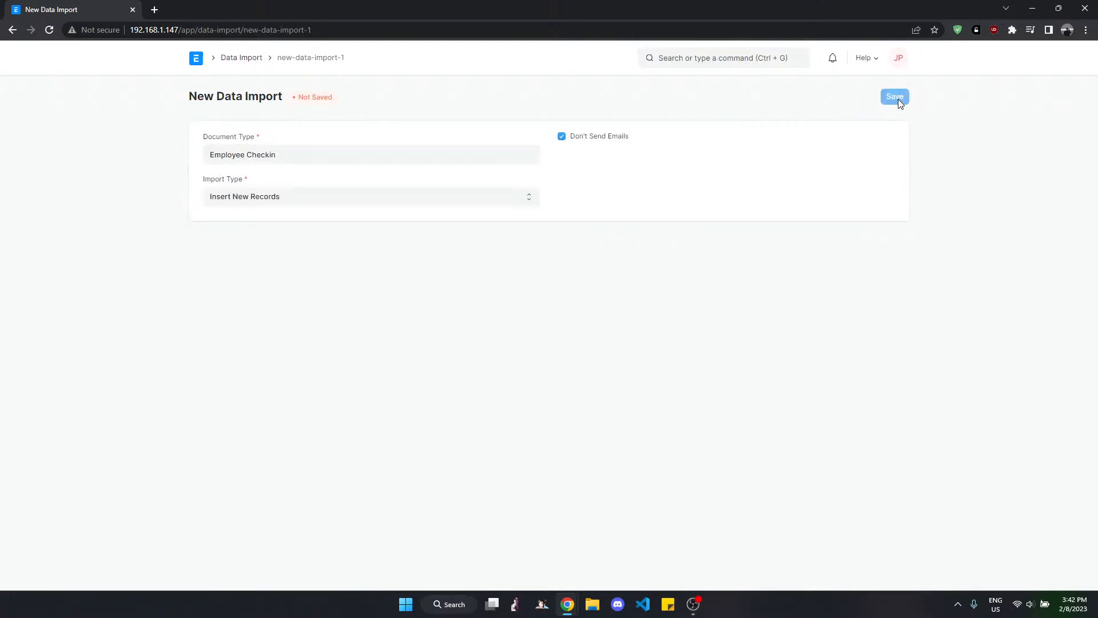
- Check the fields offered for the import template without exporting, and tile the browser beside the check-in test data spreadsheet
click(250, 224)
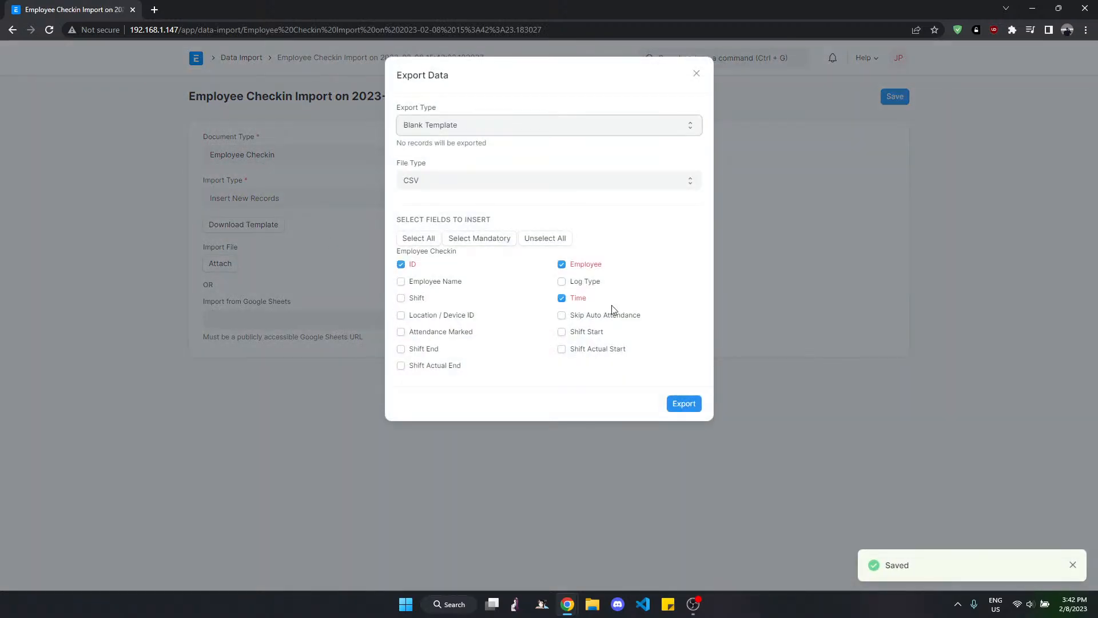
click(793, 278)
drag(665, 2, 1, 263)
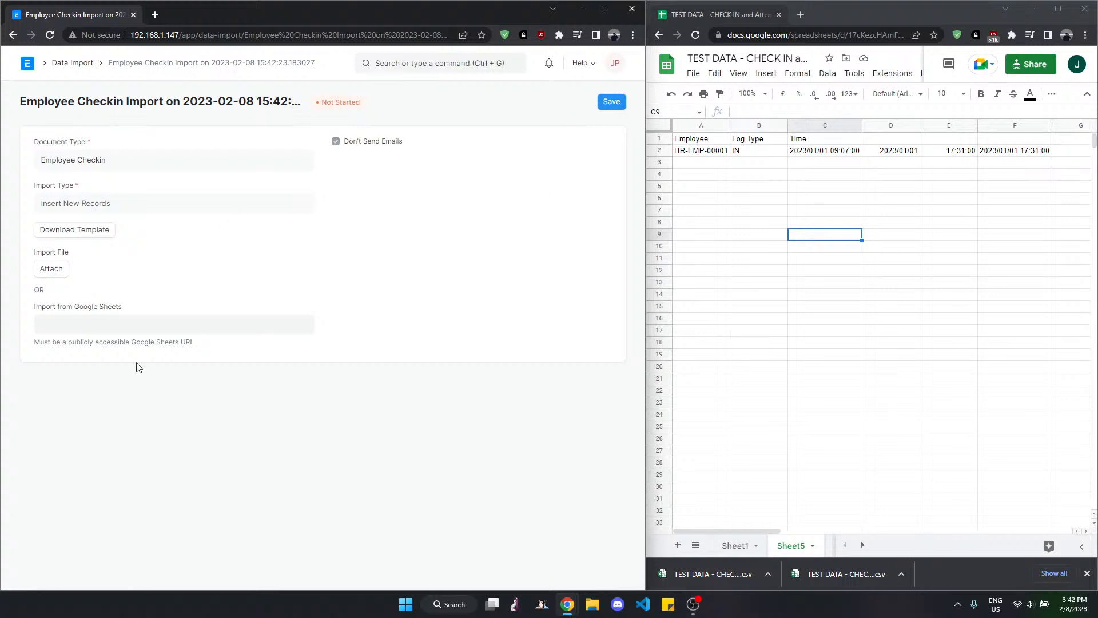
- Open the HR home in a second browser tab and open the Software Developer's record from the Employee list
right_click(22, 75)
click(46, 81)
click(185, 16)
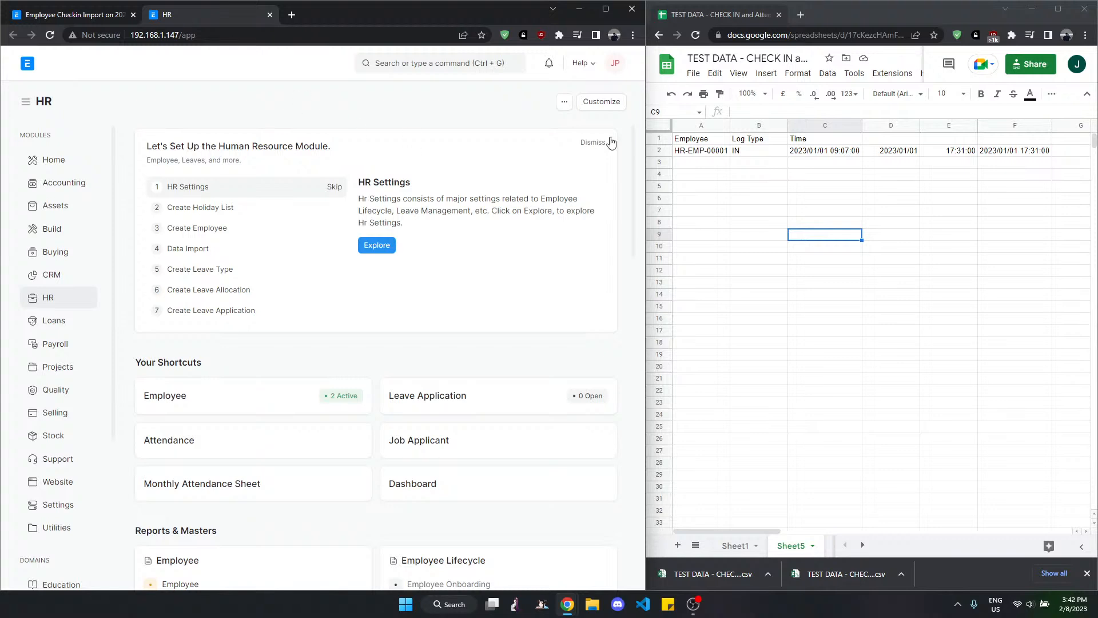
click(708, 154)
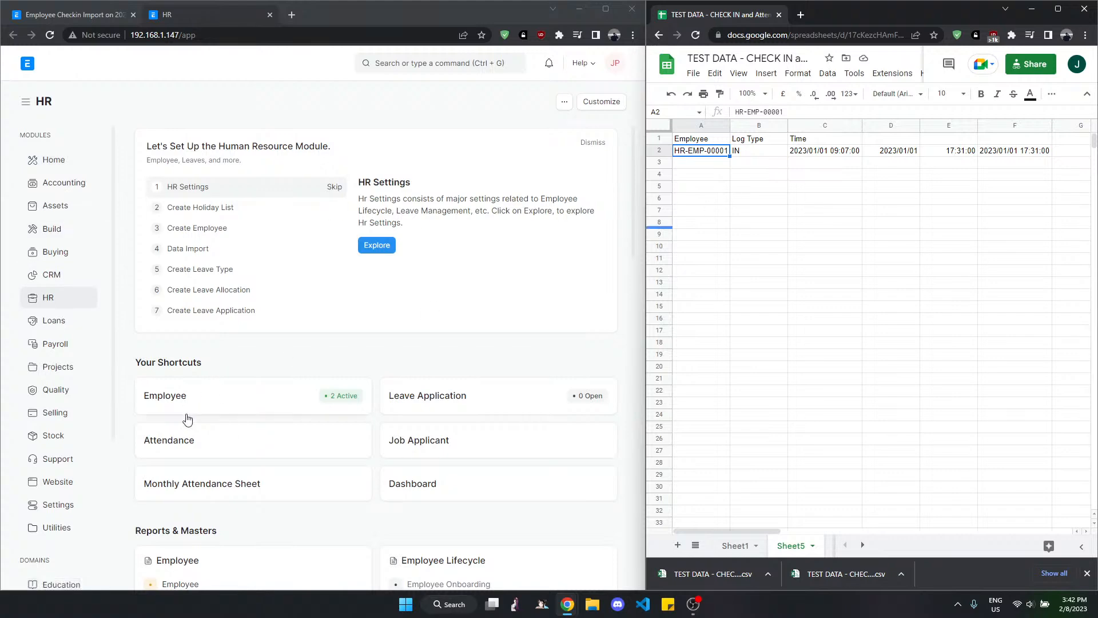
click(211, 405)
click(196, 230)
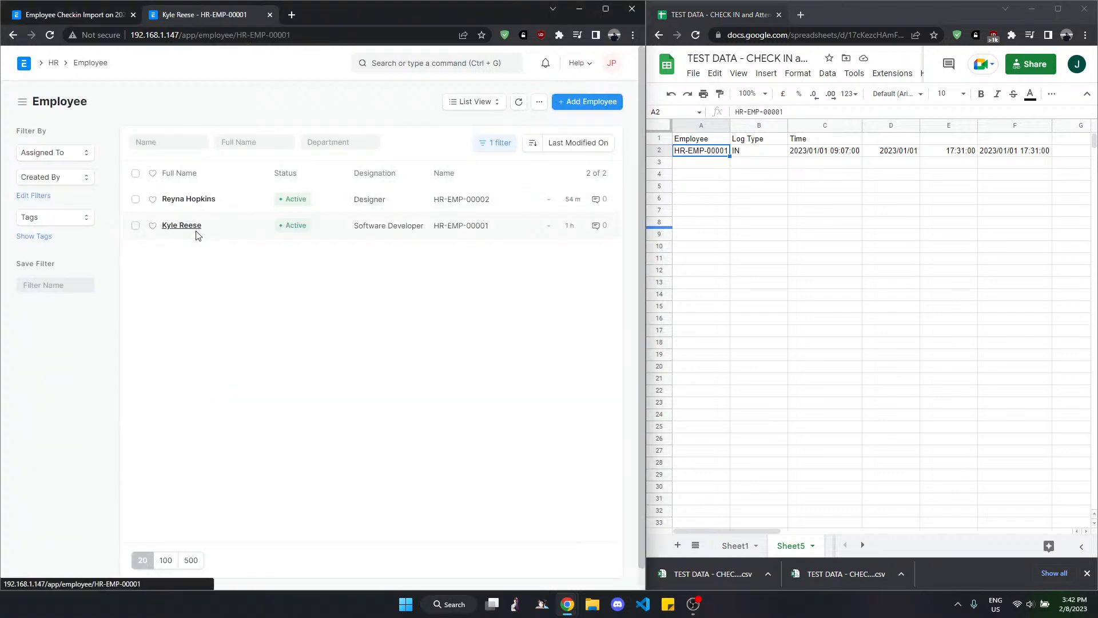
- Copy the employee ID from the record's rename dialog without renaming it, and paste it into cell A2 of Sheet5
scroll(266, 308, down, 7)
scroll(265, 319, down, 7)
scroll(265, 318, up, 14)
click(93, 106)
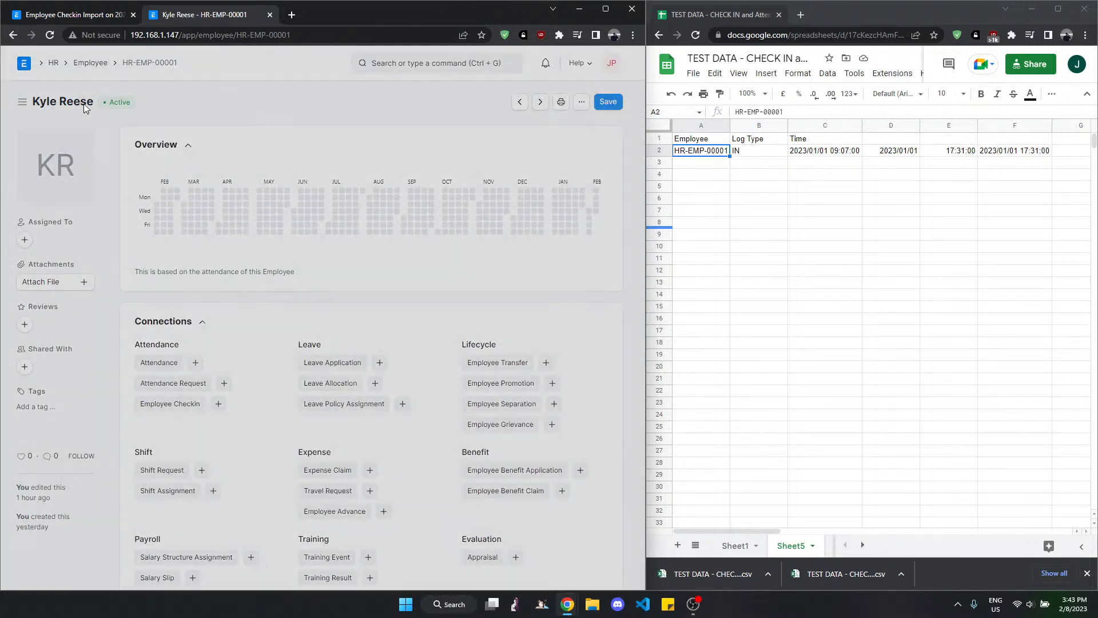
triple_click(272, 125)
key(ctrl+c)
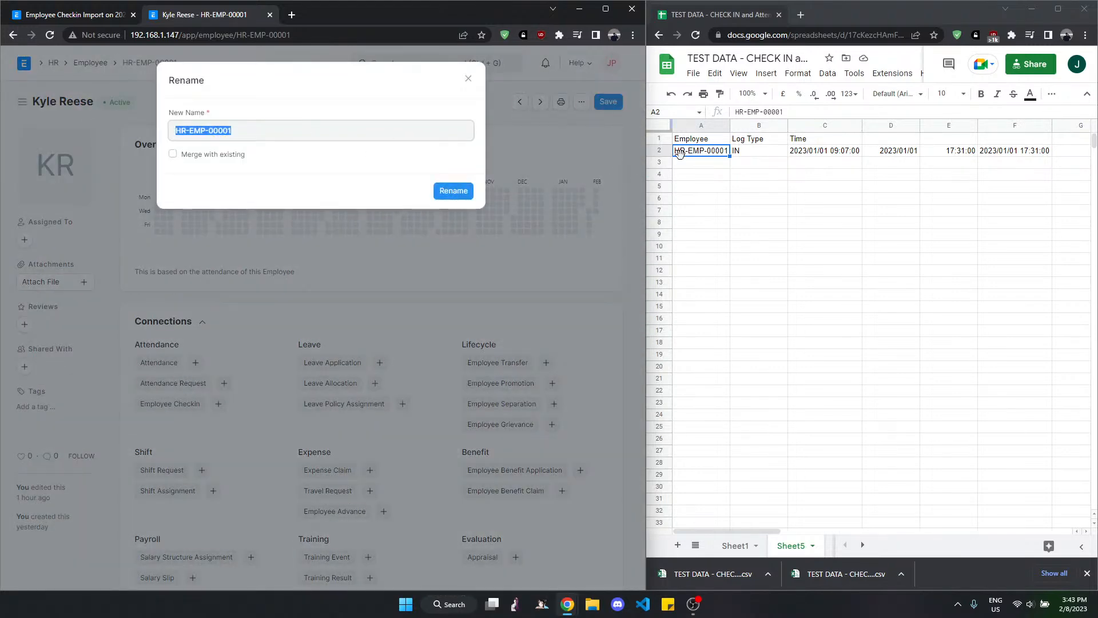
click(706, 156)
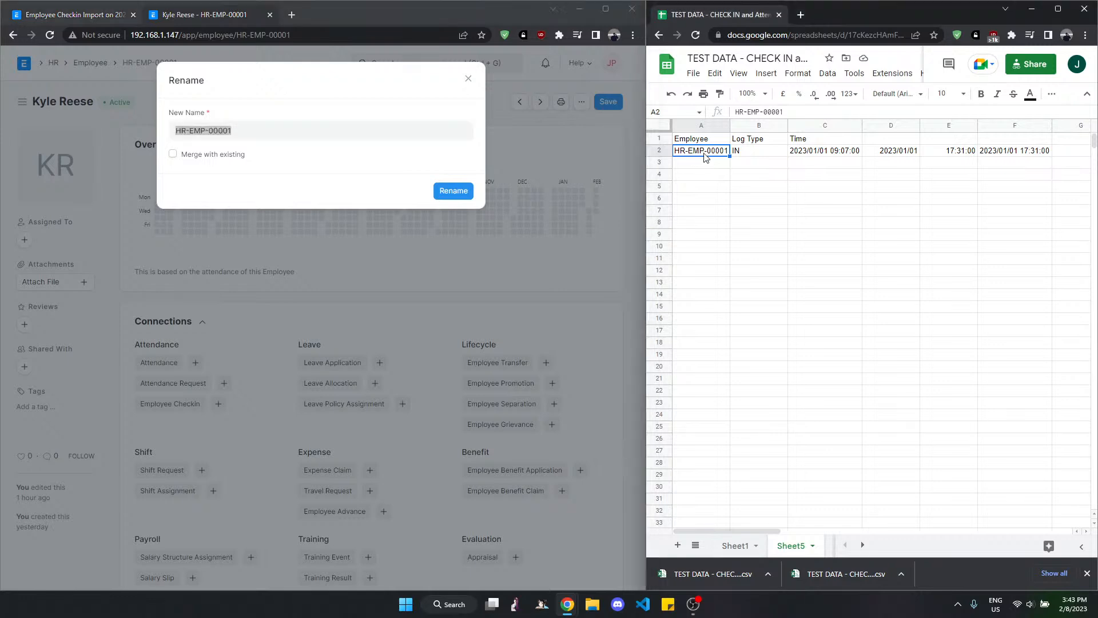
click(468, 79)
click(707, 150)
key(ctrl+v)
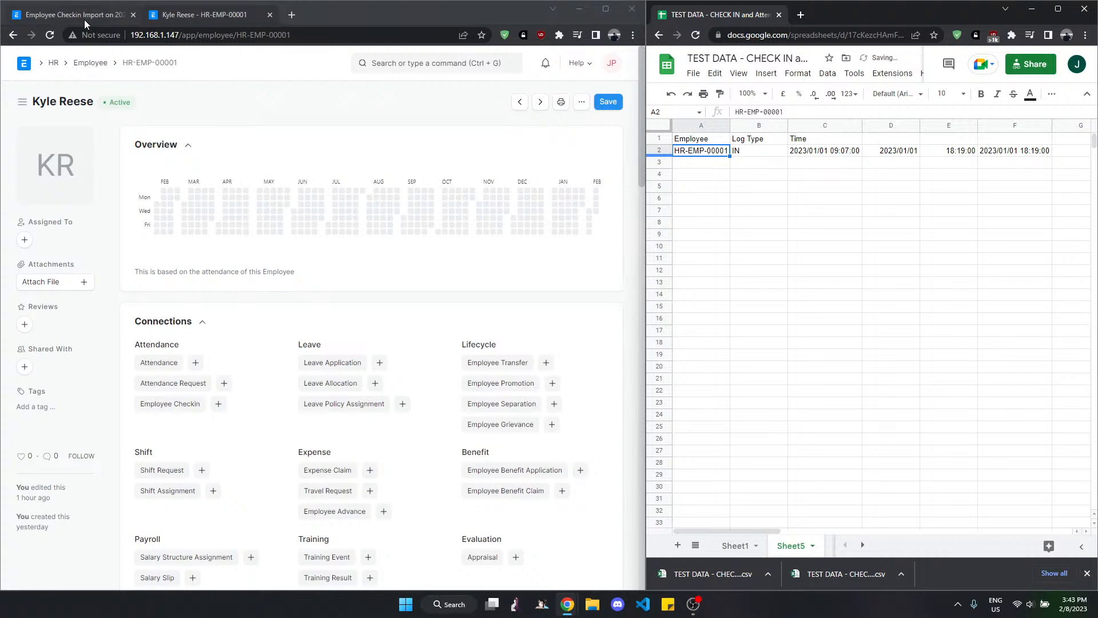
- Return to the Employee Checkin import, close the employee record's tab, and compare the template's fields with the sheet's Log Type column
click(84, 17)
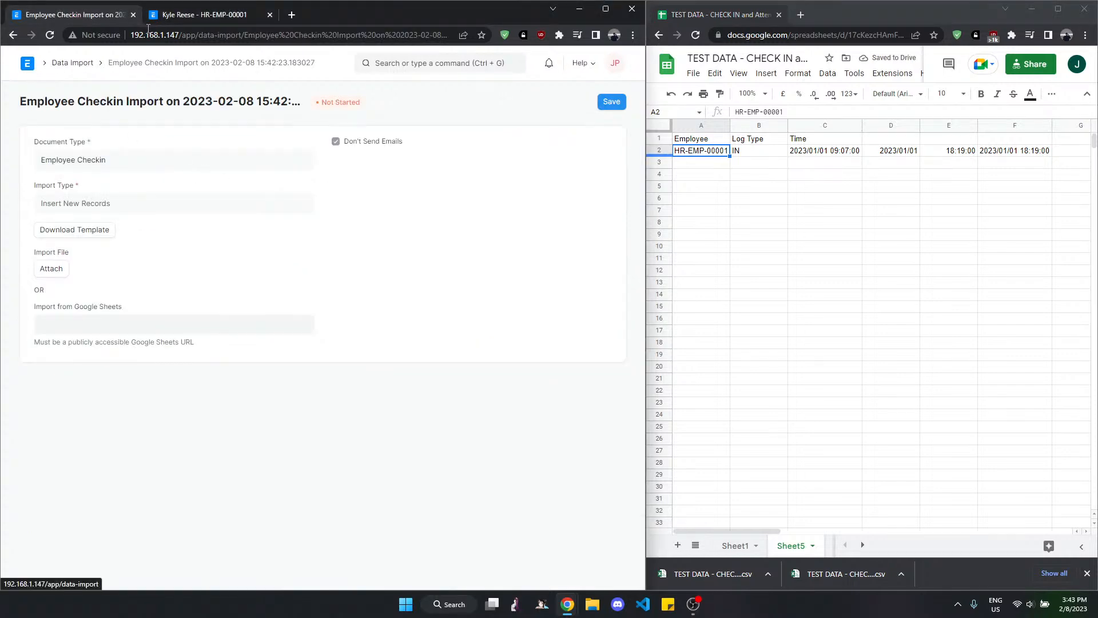
click(270, 14)
click(94, 230)
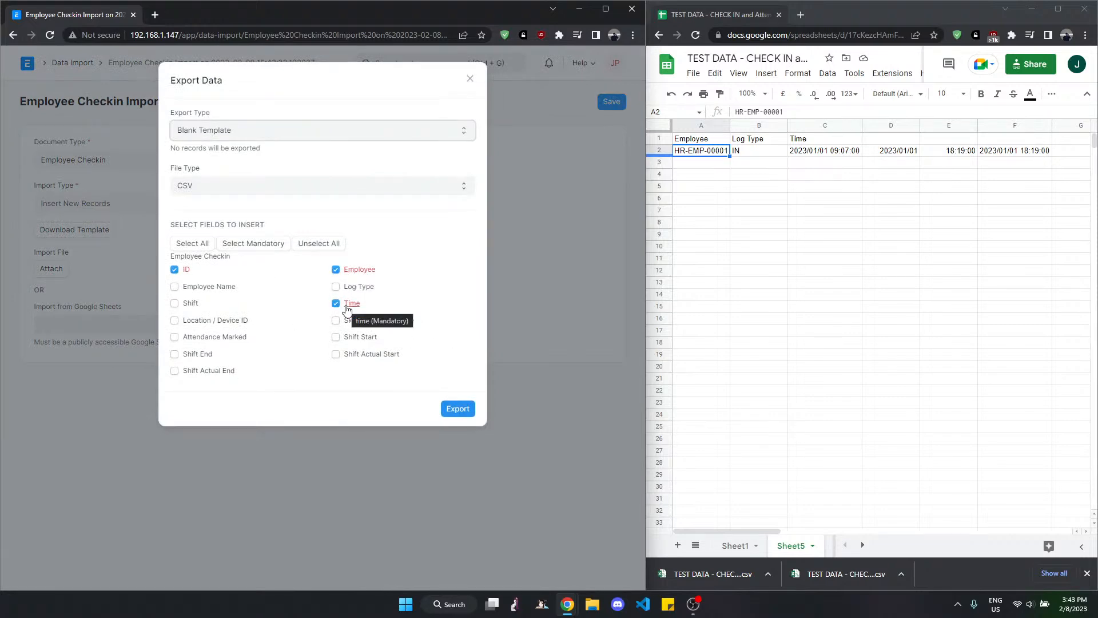
click(748, 152)
click(470, 80)
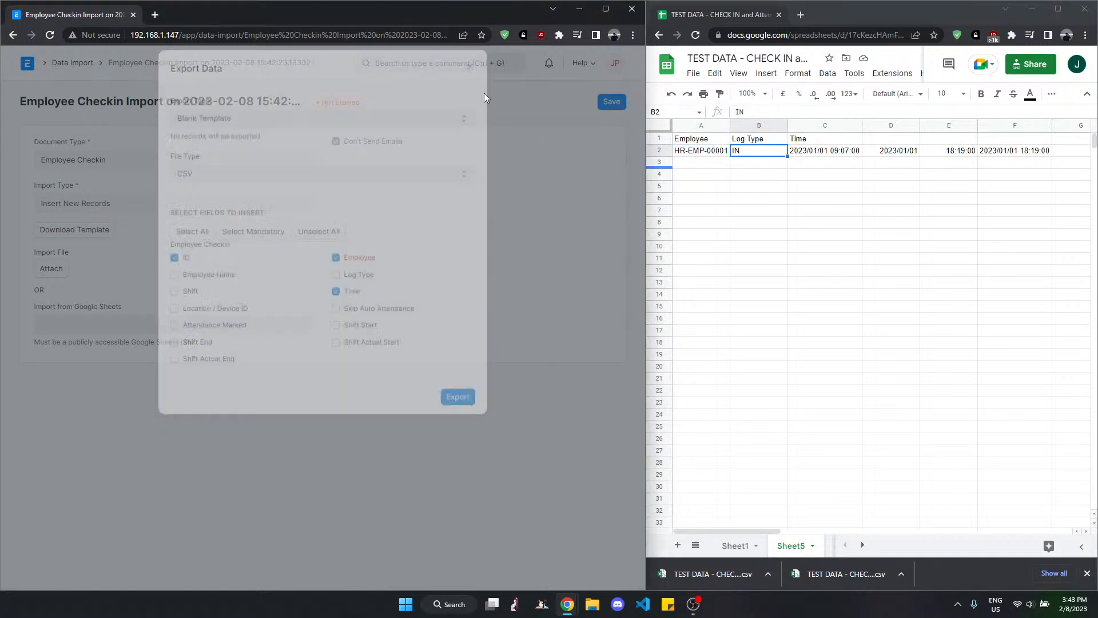
- Examine the time value in C2, the date in D2 and the random time formula in E2
click(870, 152)
click(845, 153)
click(941, 151)
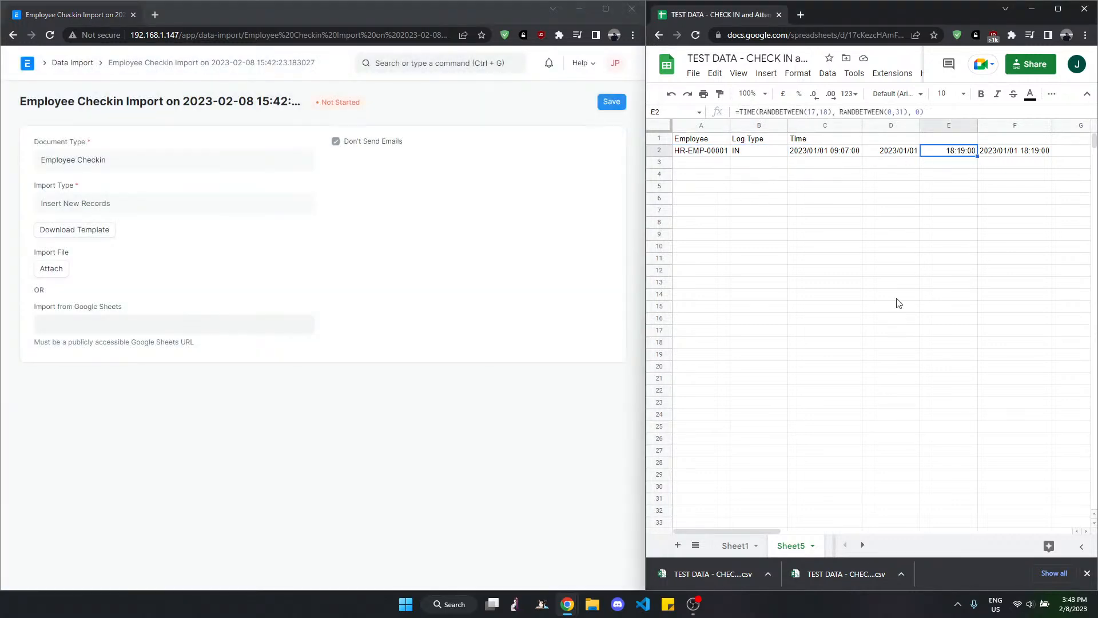
- Fill the date in D2 down column D through row 33 as a daily series
click(903, 156)
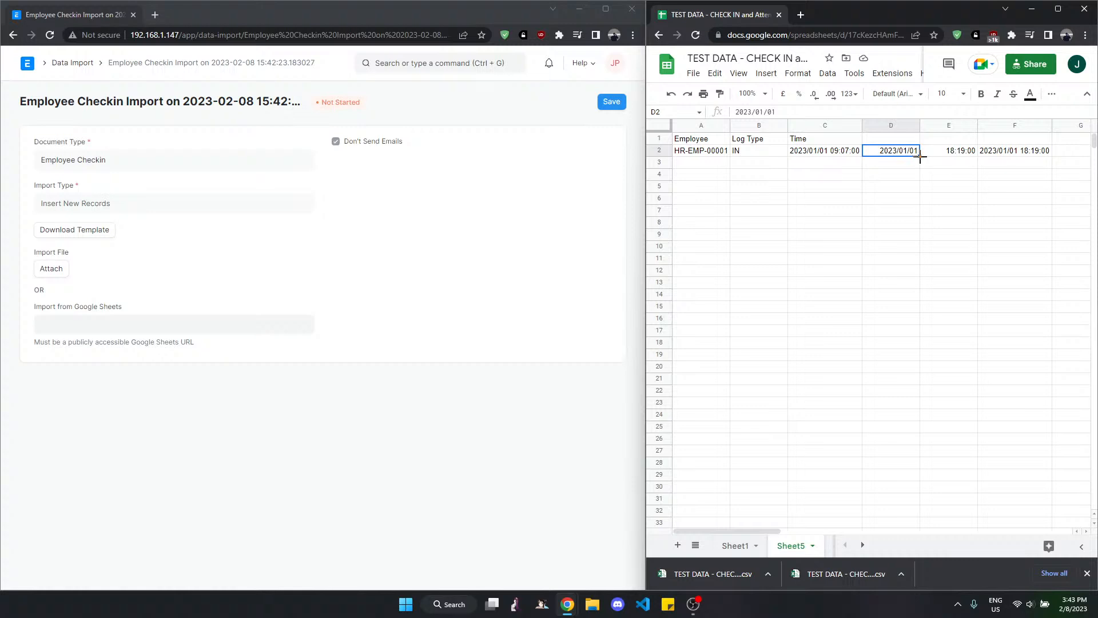
click(908, 164)
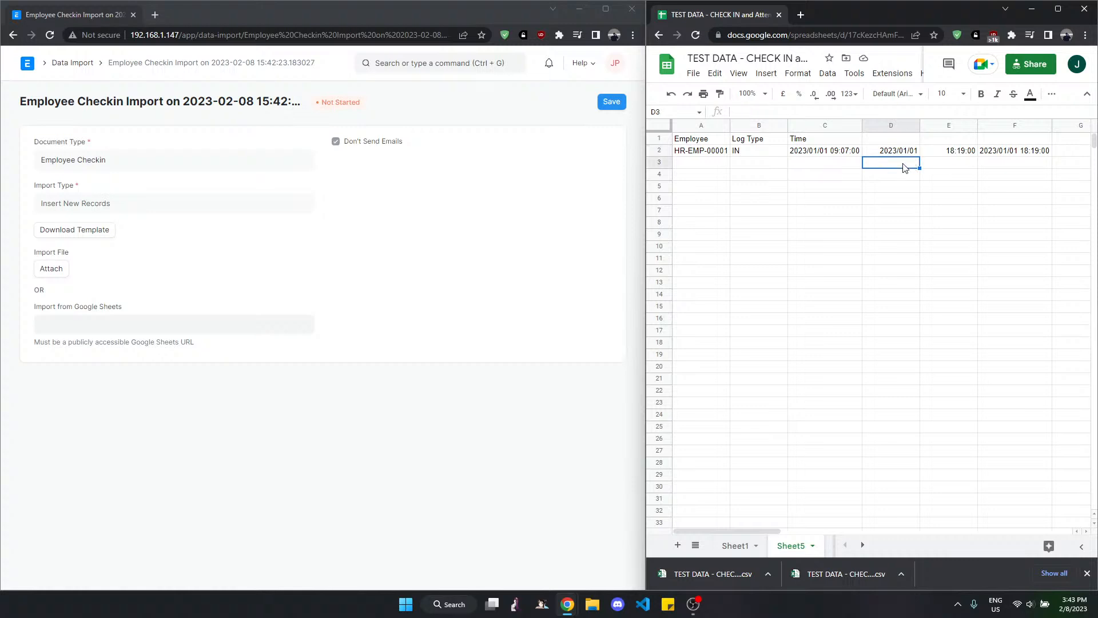
click(911, 175)
click(909, 163)
click(912, 153)
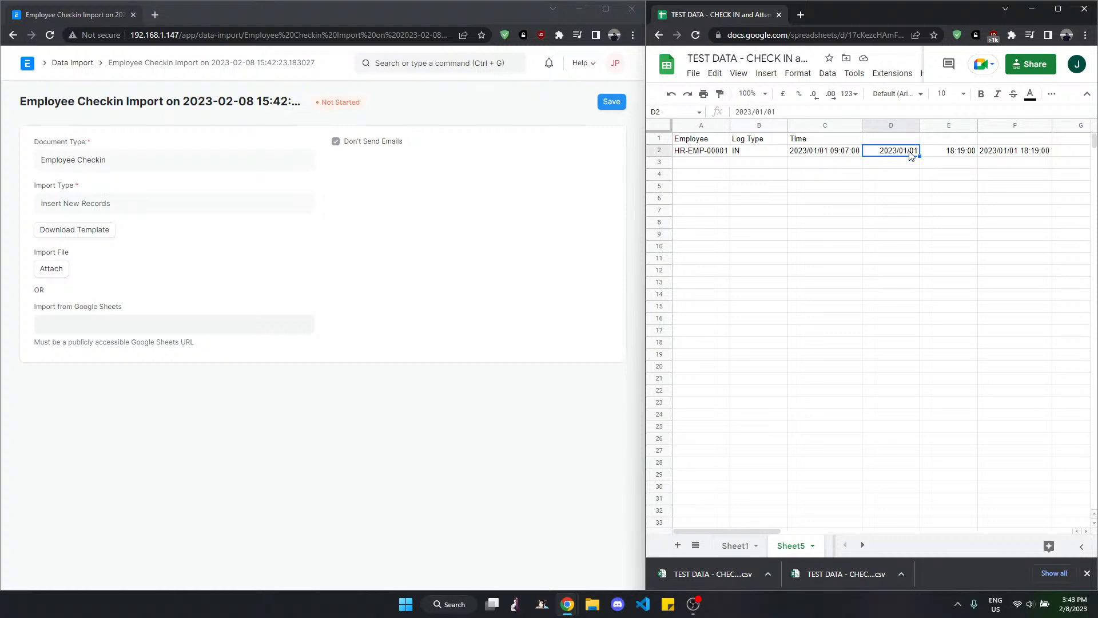
click(909, 166)
click(907, 152)
drag(919, 156, 875, 370)
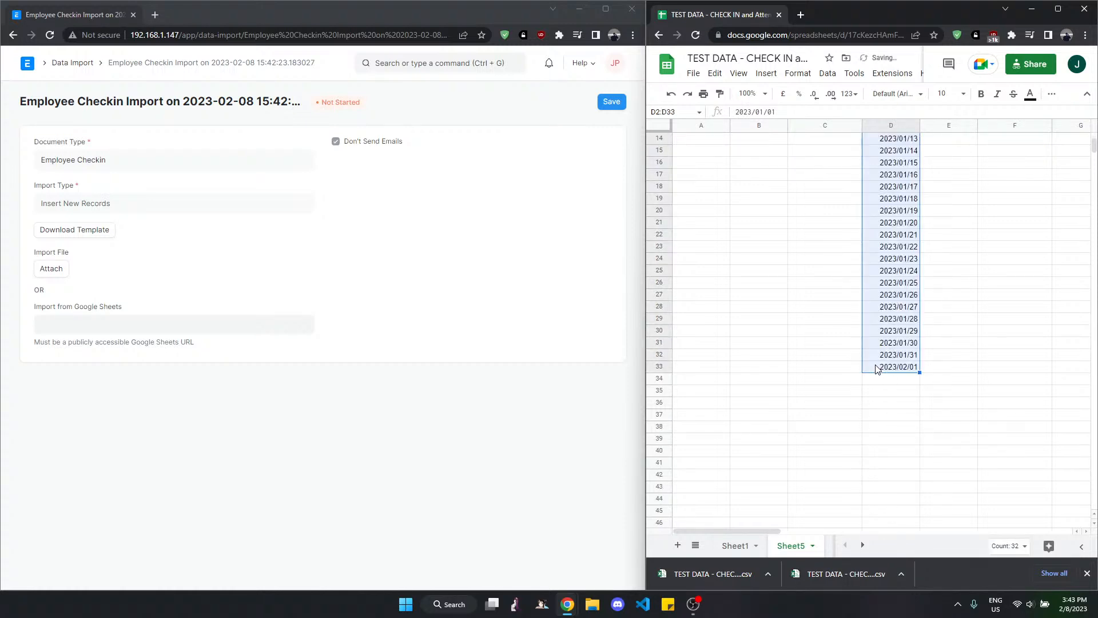
- Clear the surplus February date in D33 and check the January dates in D2:D32
click(908, 368)
key(Delete)
key(Up)
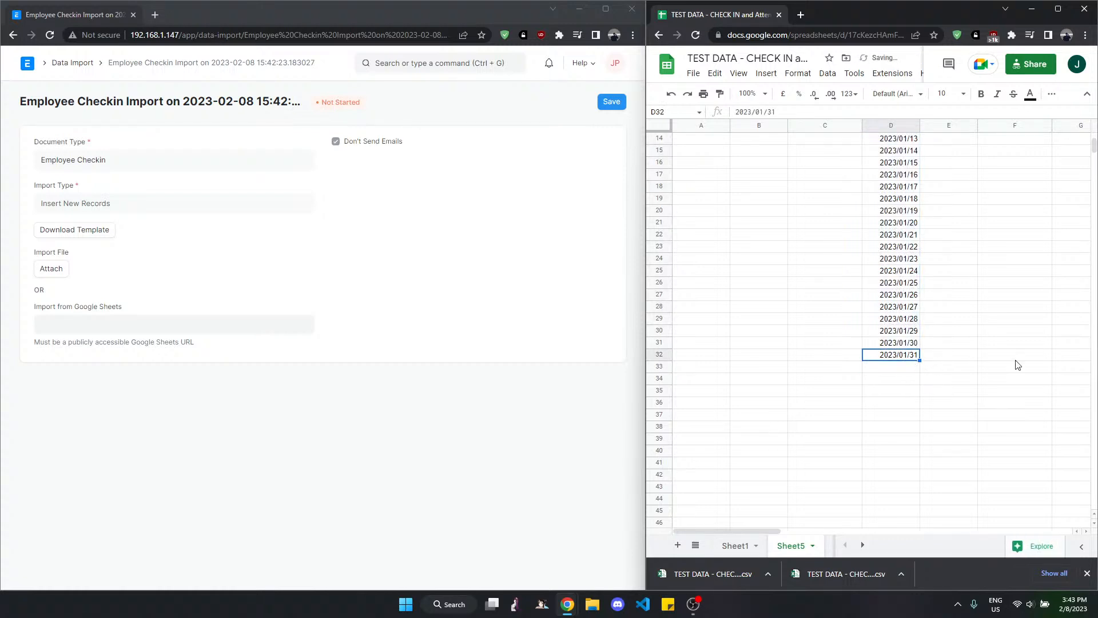
scroll(1006, 355, up, 5)
click(903, 165)
drag(898, 151, 902, 511)
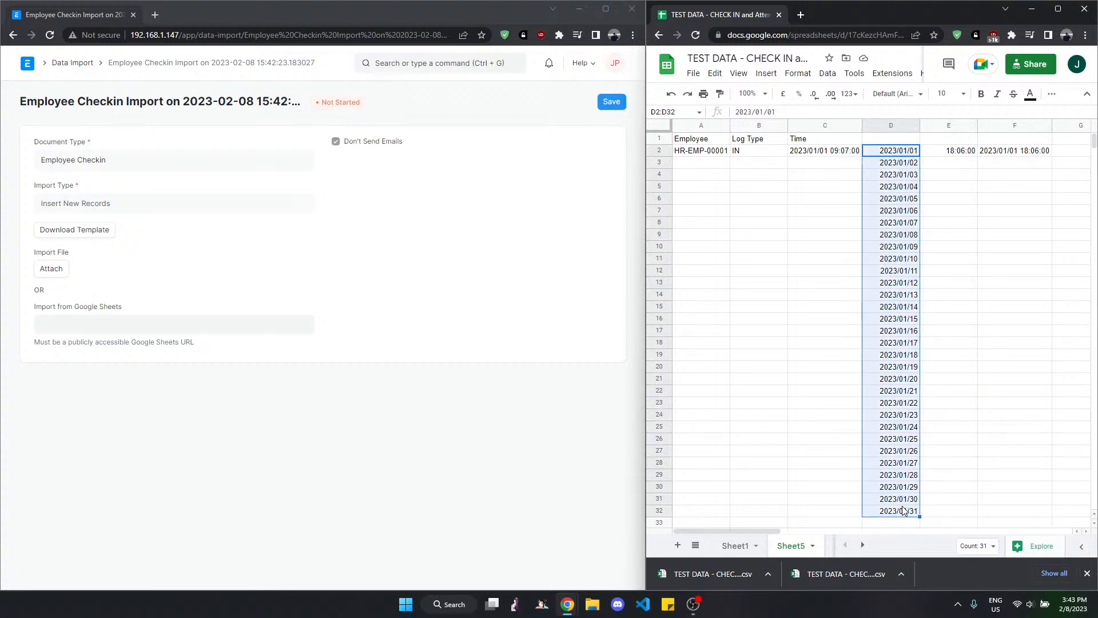
- Review how the date and random time cells relate to the Time column's header and value
click(953, 155)
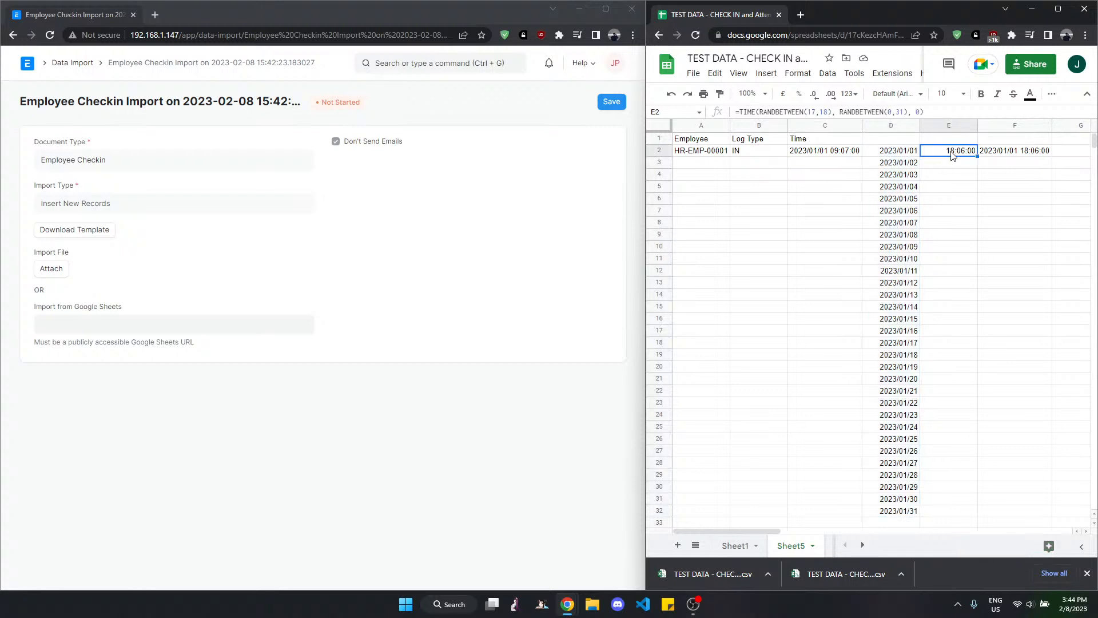
key(Left)
click(965, 152)
click(806, 143)
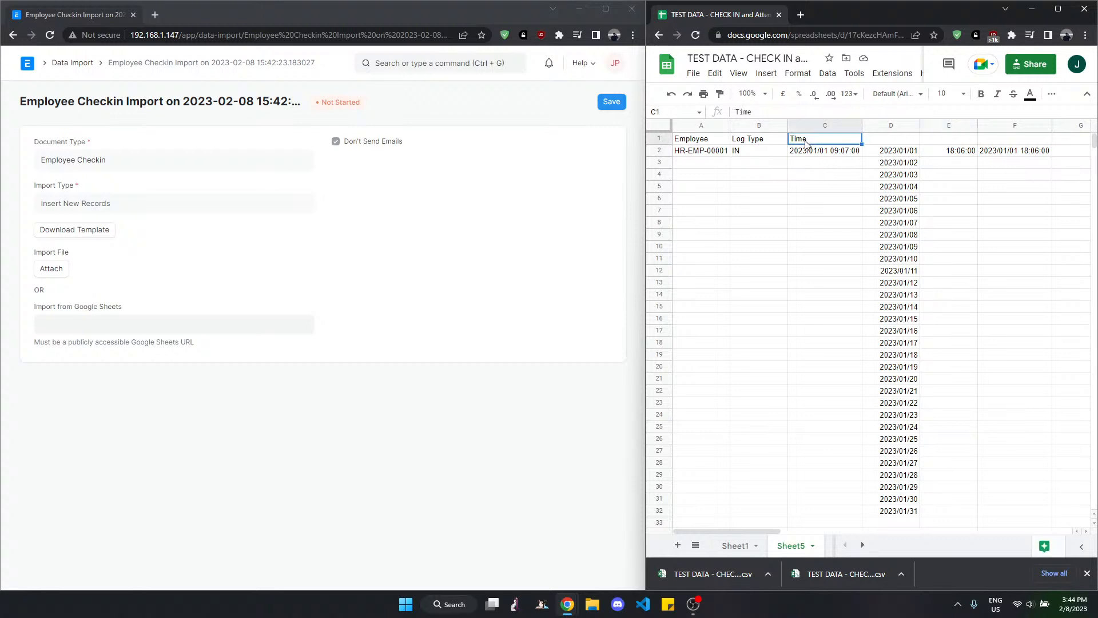
click(806, 154)
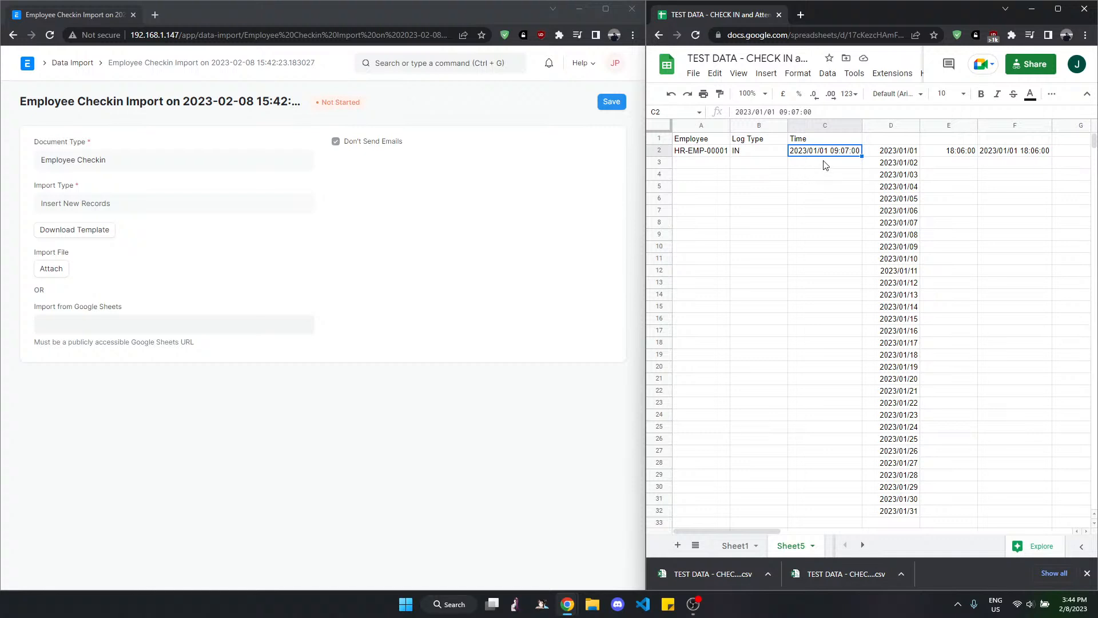
- Change the hour range in E2's random time formula to RANDBETWEEN(8,9)
click(909, 153)
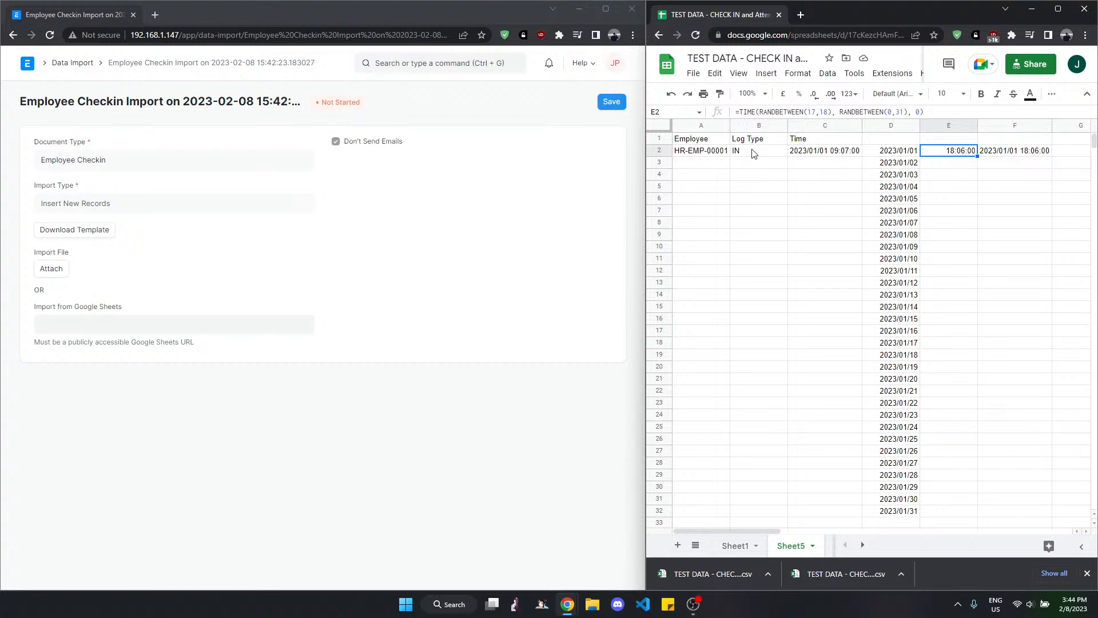
click(811, 112)
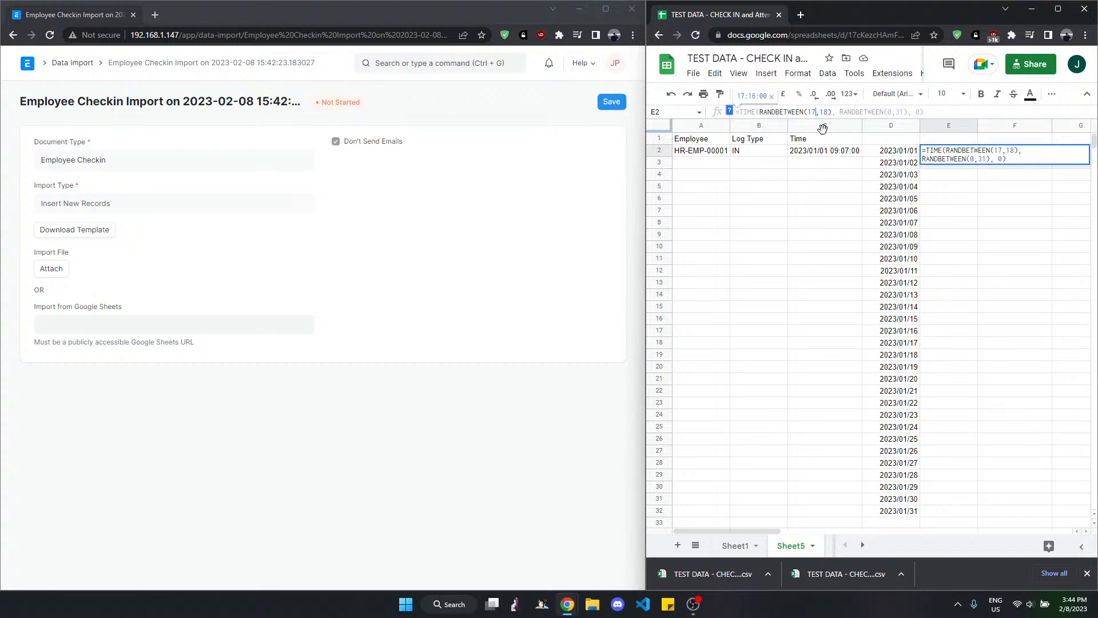
key(BackSpace)
key(Delete)
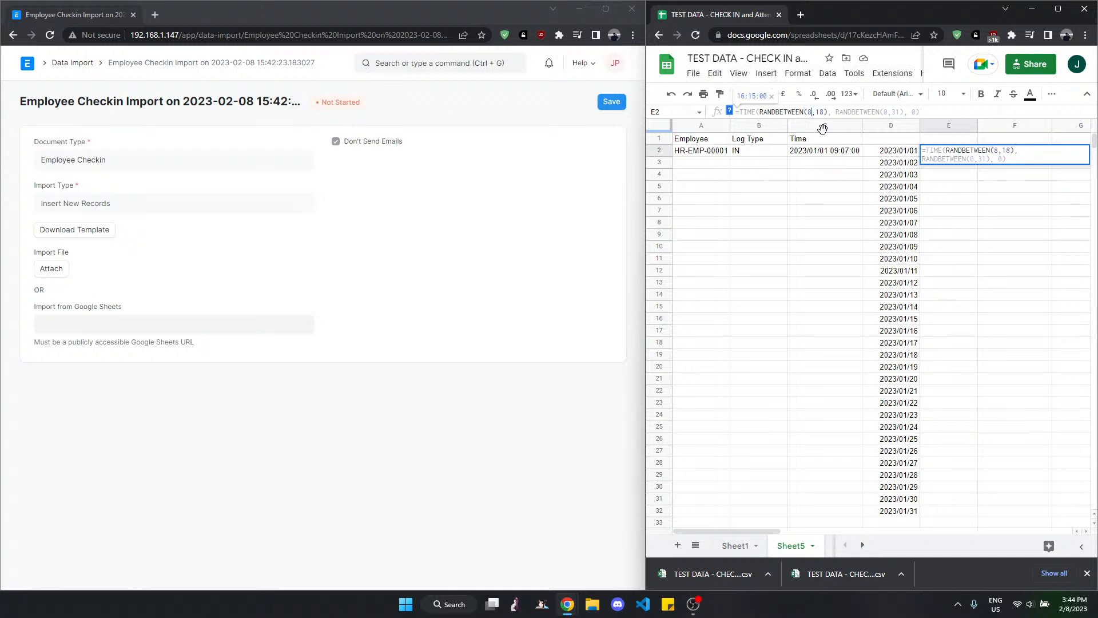
text(8)
key(Right)
key(Delete)
key(Delete)
text(9)
click(844, 112)
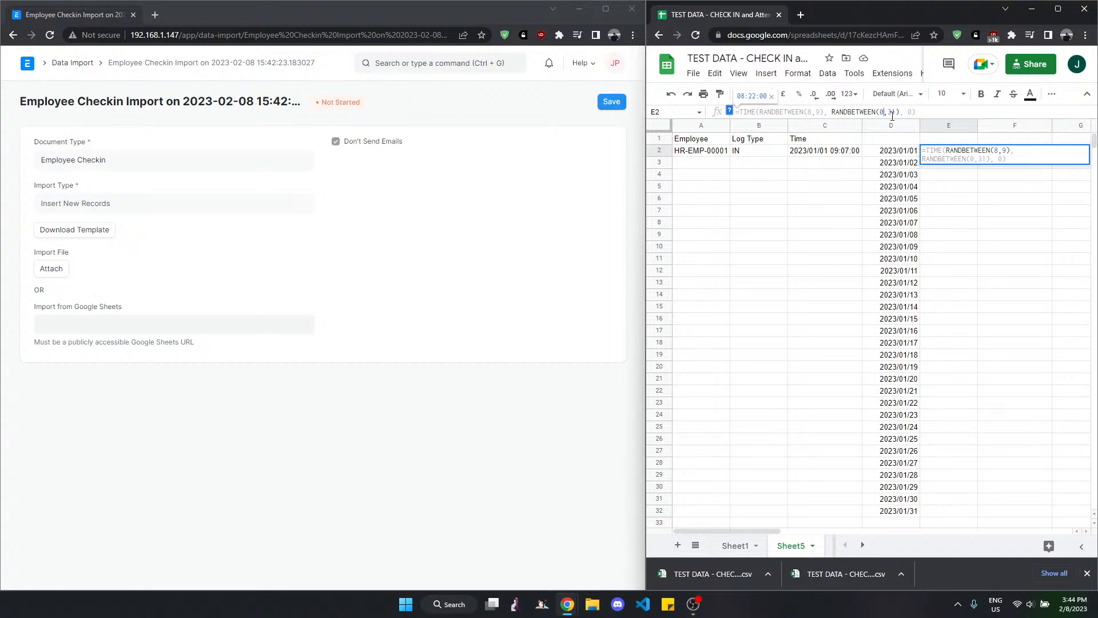
key(Return)
- Fill the random time formula from E2 down through E32
key(Up)
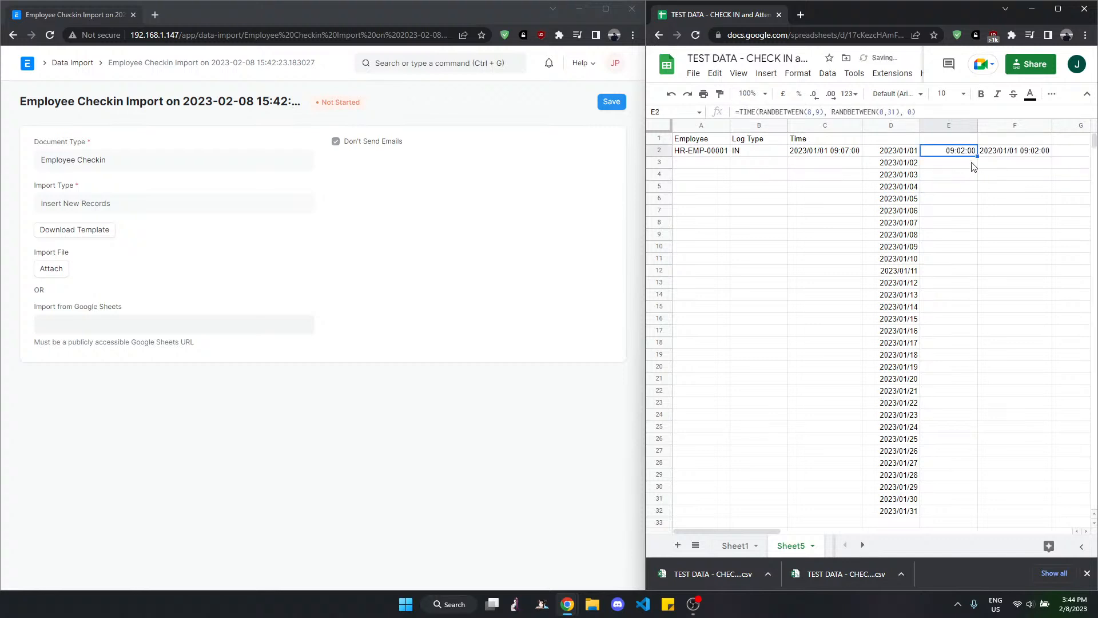
drag(976, 156, 937, 446)
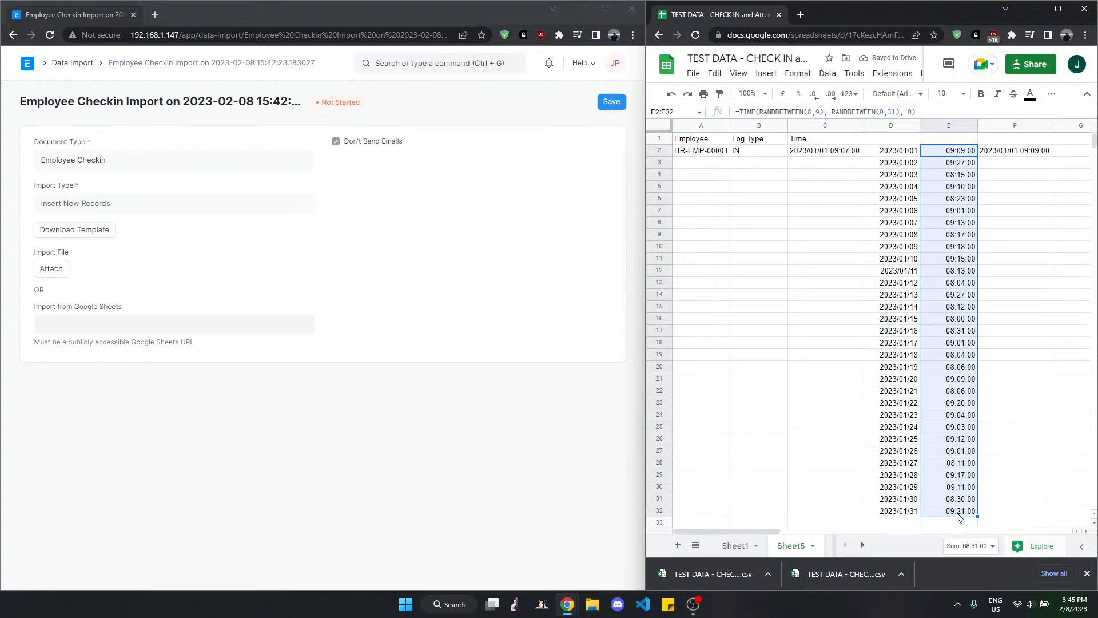
click(959, 517)
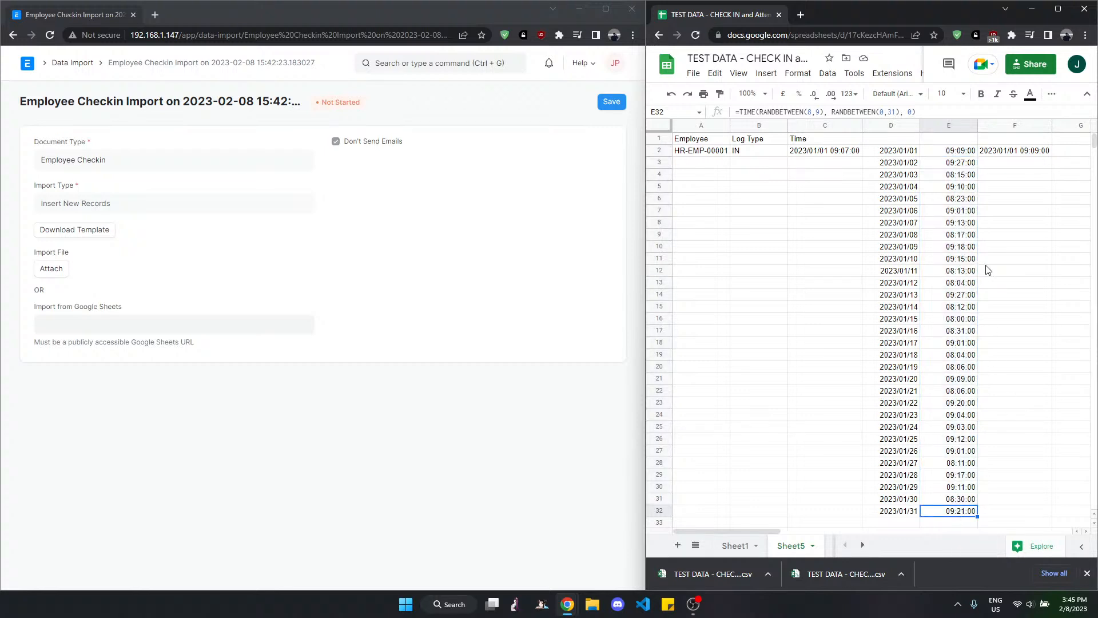
- Examine the F2 formula that joins the date and time as text, leaving it unedited
click(1046, 153)
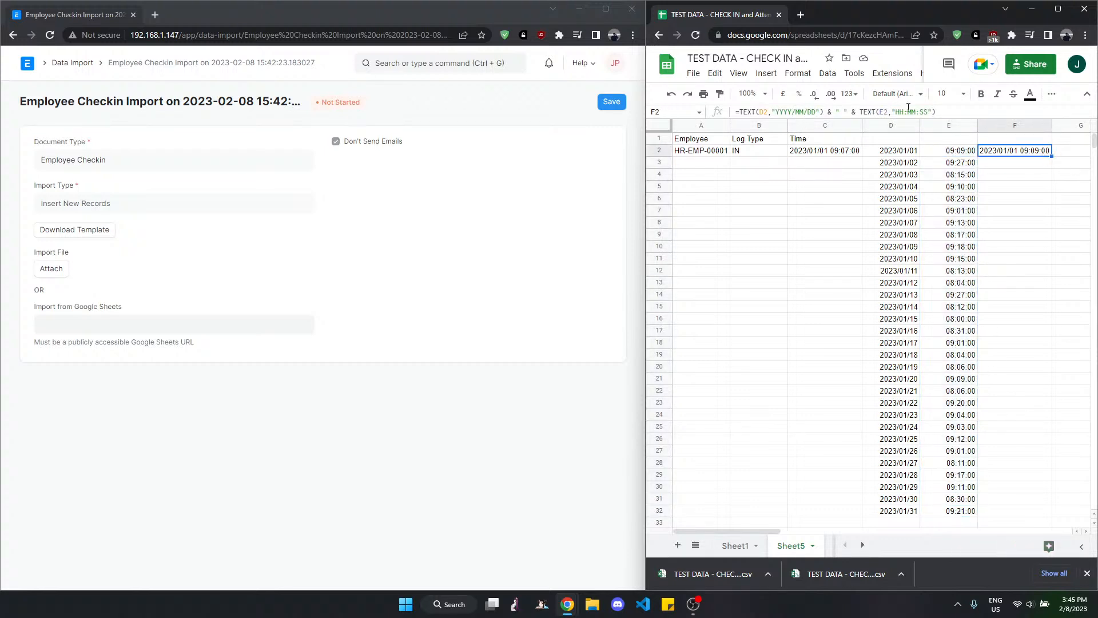
drag(991, 111, 743, 114)
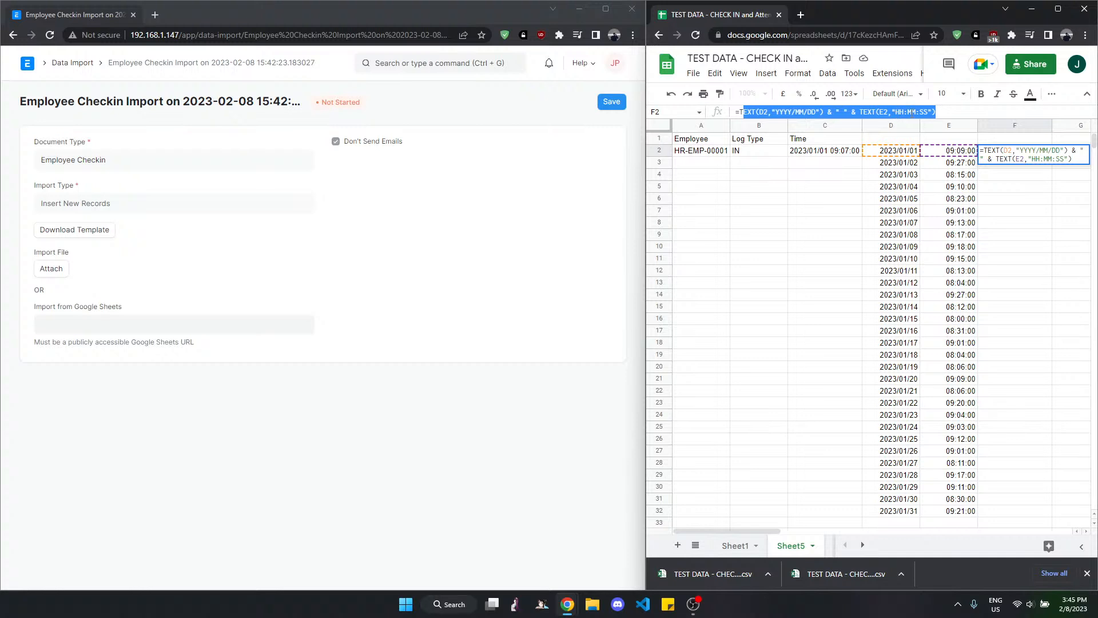
click(853, 112)
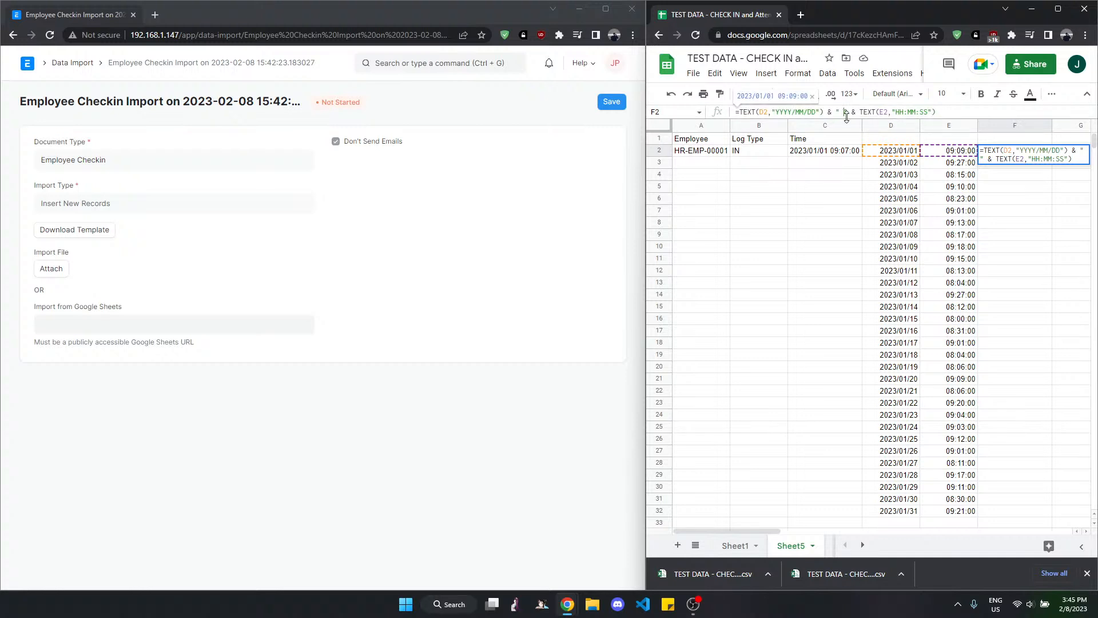
click(991, 197)
click(1009, 152)
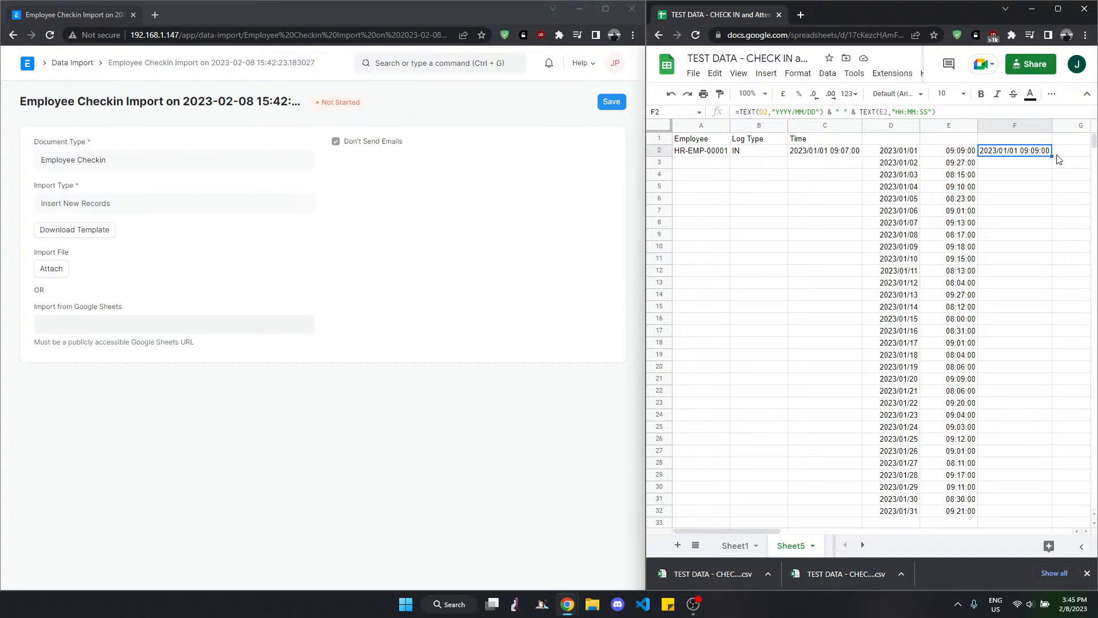
- Fill the combined date and time formula from F2 down through F32
drag(1051, 155, 1025, 510)
click(1043, 255)
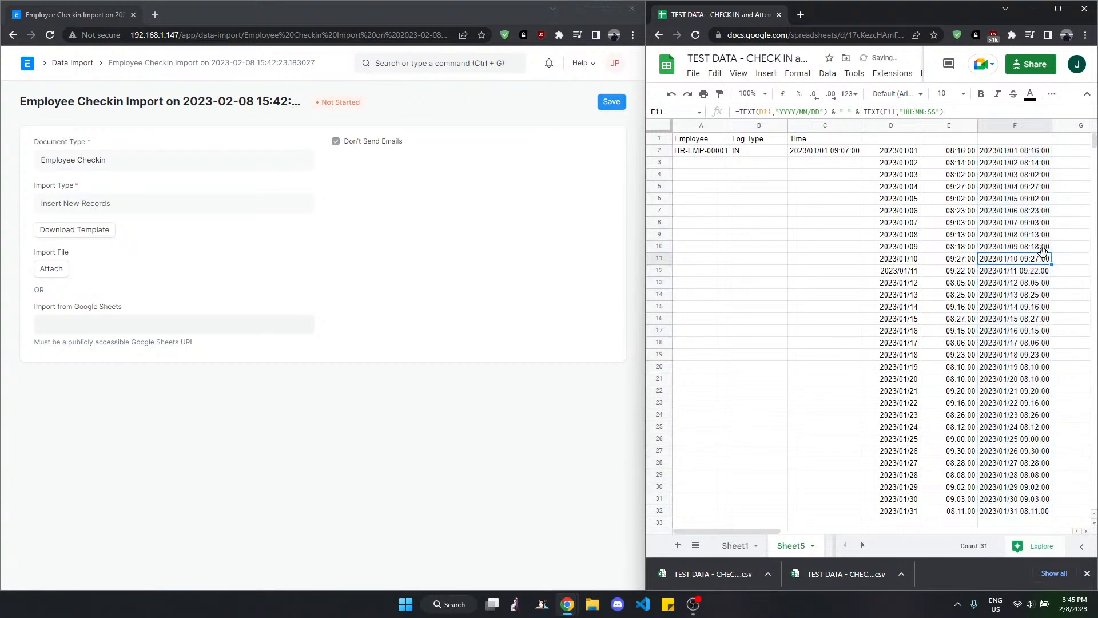
click(1022, 174)
click(1017, 154)
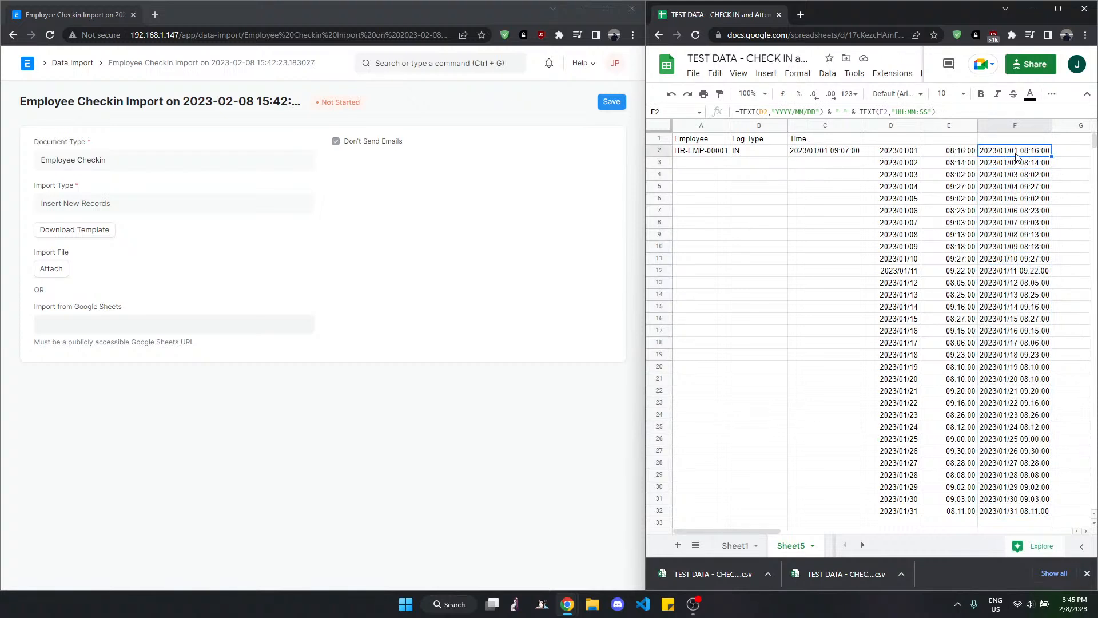
- Copy F2:F32 and paste it as values only into the Time column starting at C2
drag(1016, 155, 1029, 511)
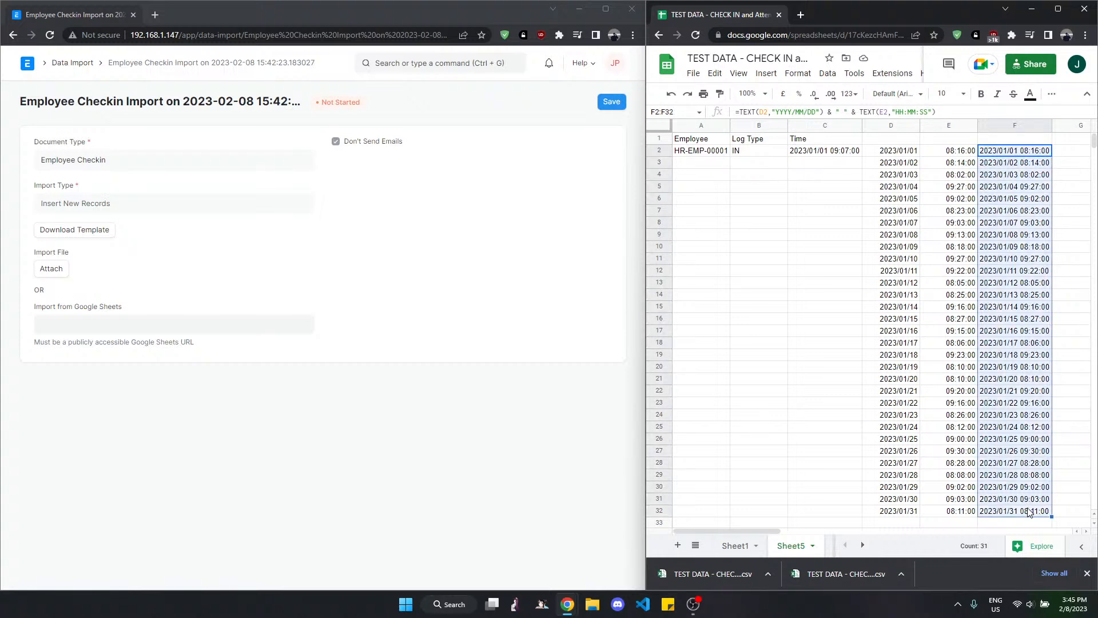
key(ctrl+c)
click(816, 152)
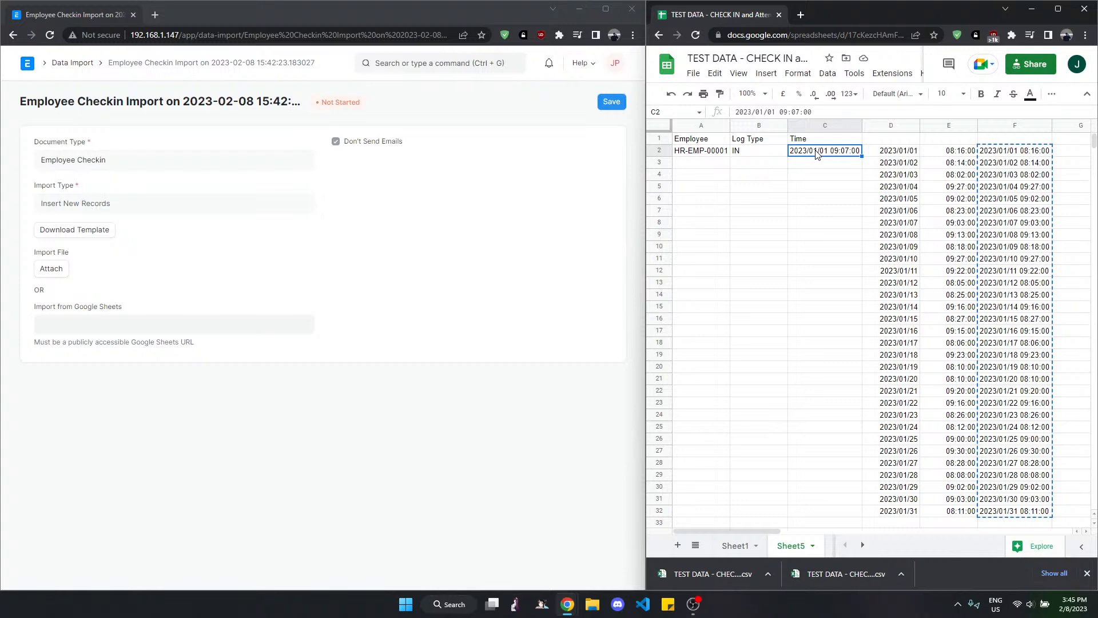
key(ctrl+shift+v)
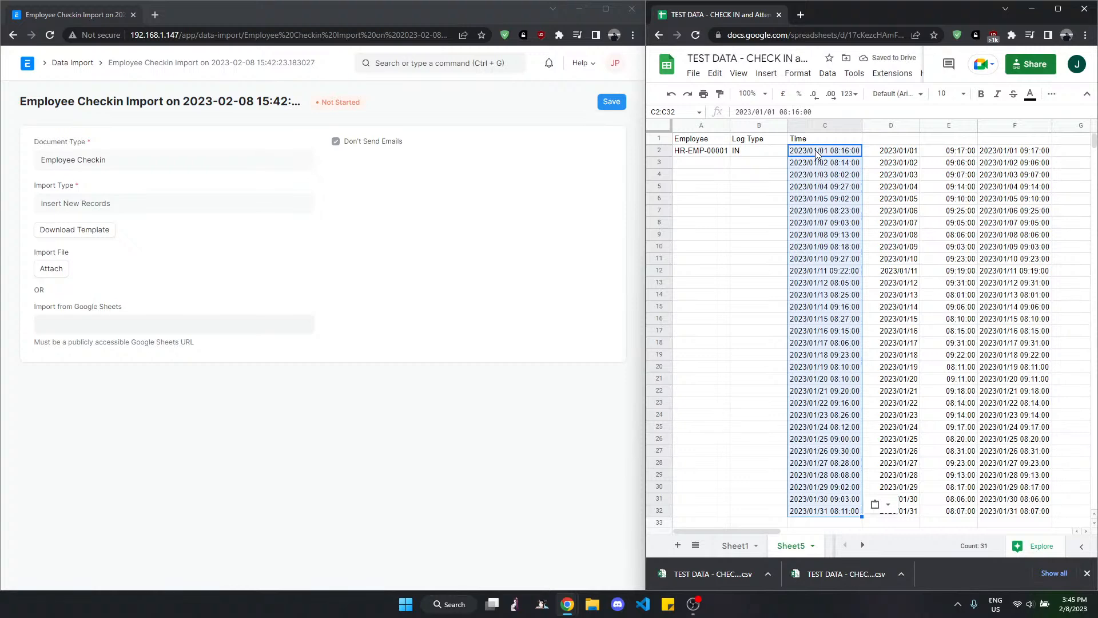
- Check the pasted check-in values in the Time column against the Log Type column
click(825, 165)
click(792, 189)
scroll(840, 197, down, 3)
click(830, 333)
scroll(827, 331, up, 3)
scroll(823, 303, up, 3)
click(758, 152)
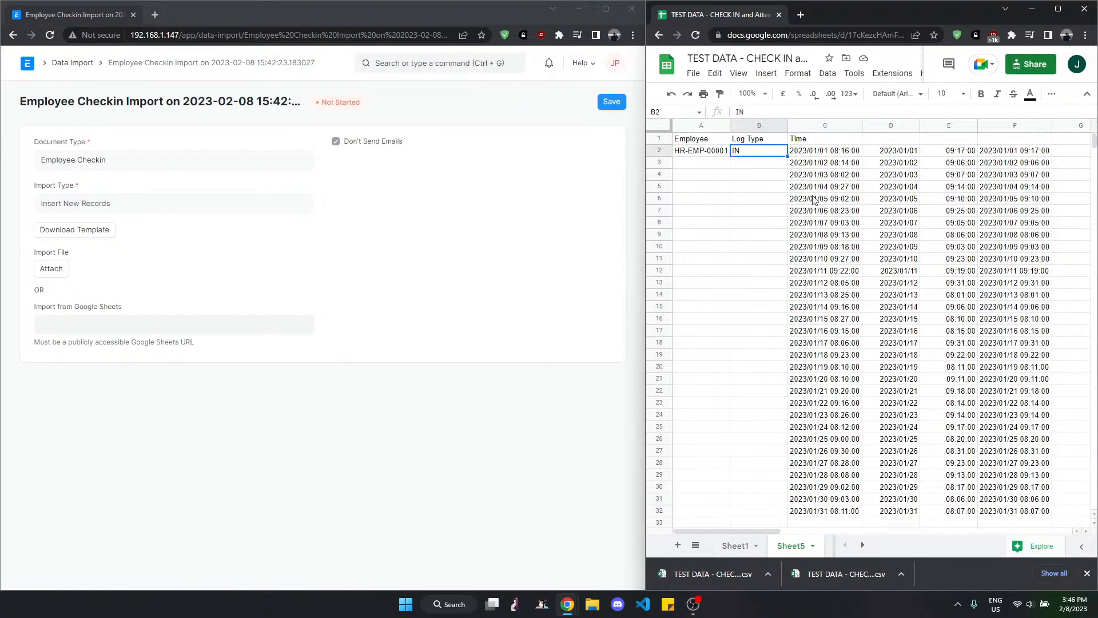
click(834, 500)
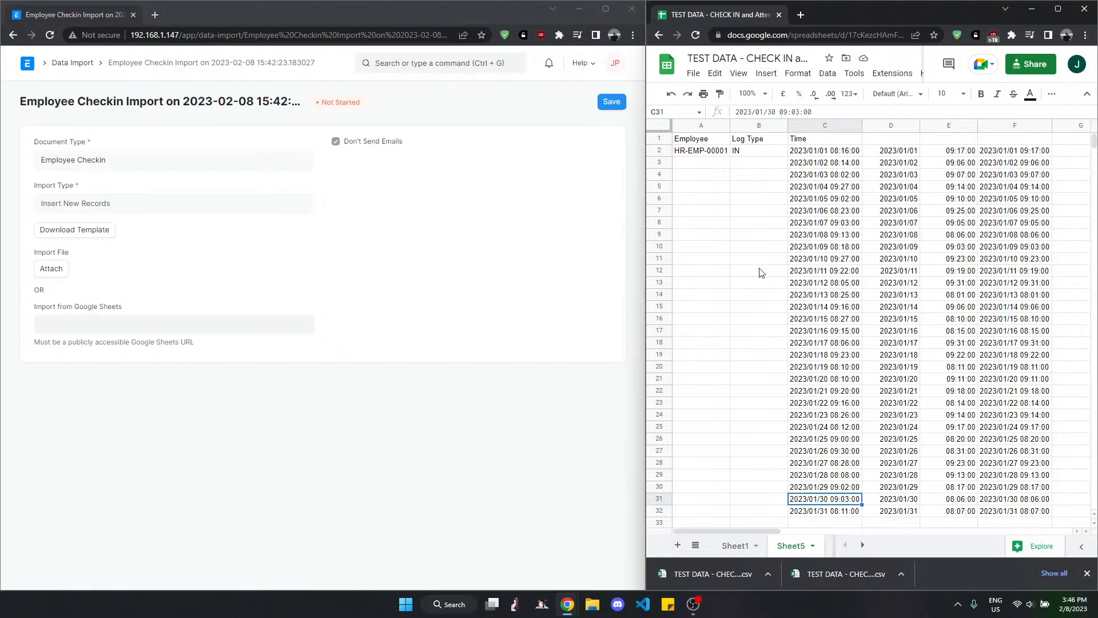
- Copy the IN log type from B2 into B3:B32
click(752, 158)
key(ctrl+c)
drag(759, 165, 750, 521)
key(ctrl+v)
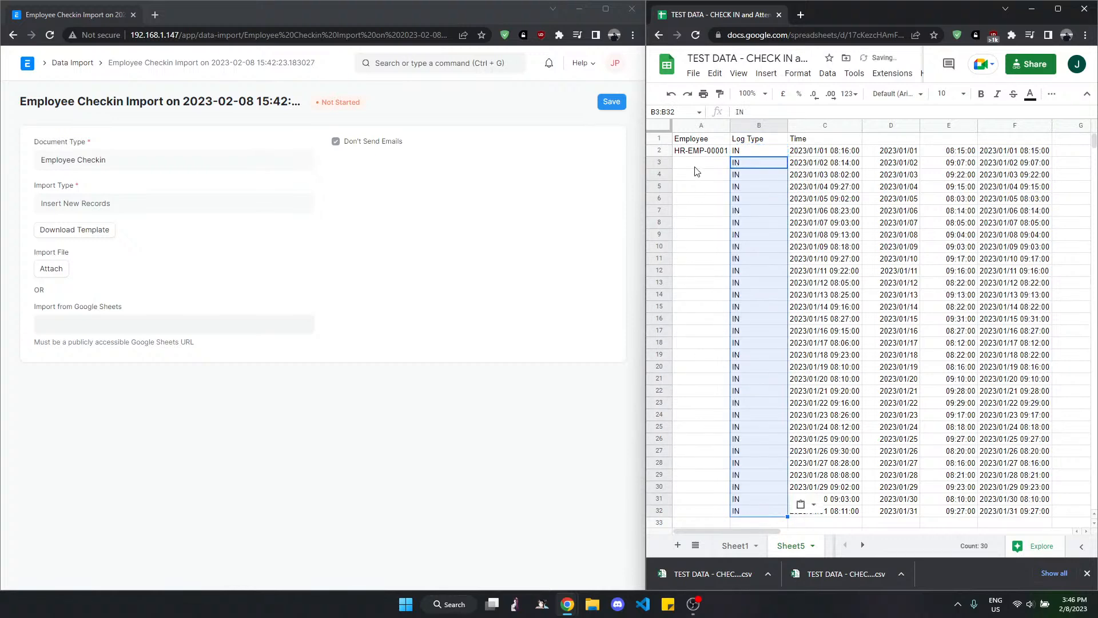
- Copy the employee ID from A2 into A3:A32
click(696, 154)
key(ctrl+c)
click(703, 169)
drag(704, 169, 703, 515)
key(ctrl+v)
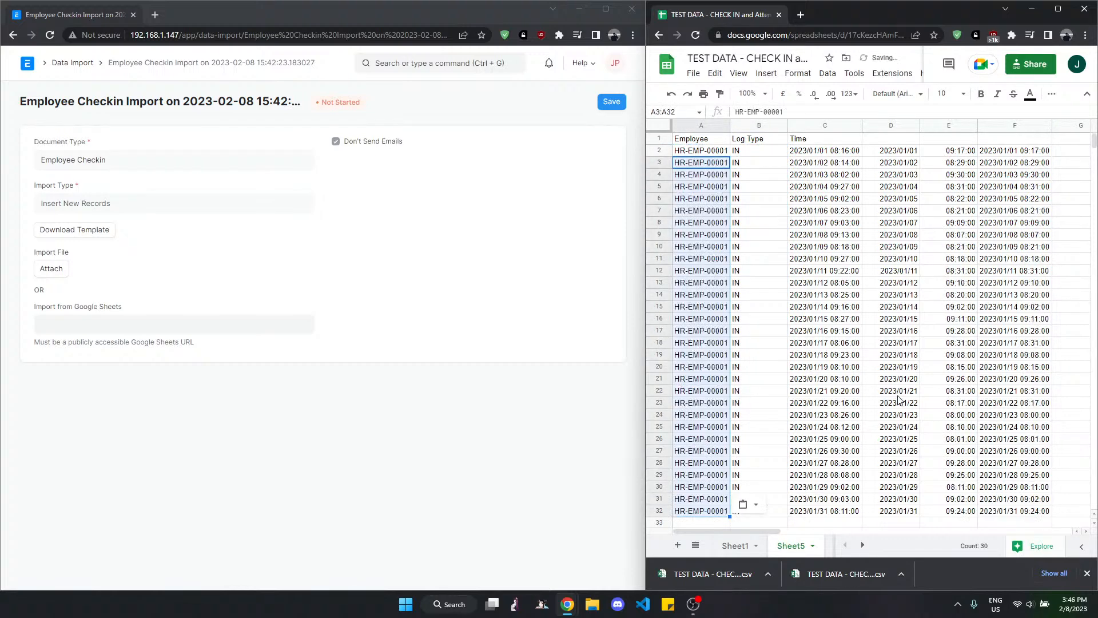
- Start the check-out rows in row 33 by entering OUT in B33 and pasting the employee ID into A33
click(781, 195)
scroll(798, 200, down, 4)
click(743, 382)
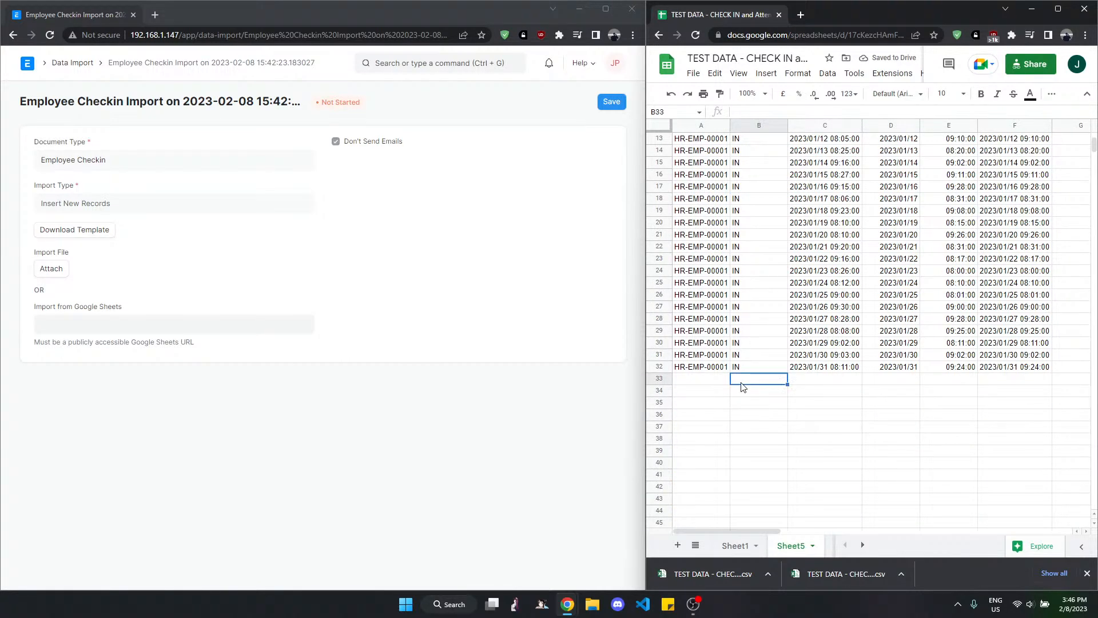
text(OUT)
click(704, 366)
click(709, 382)
key(ctrl+v)
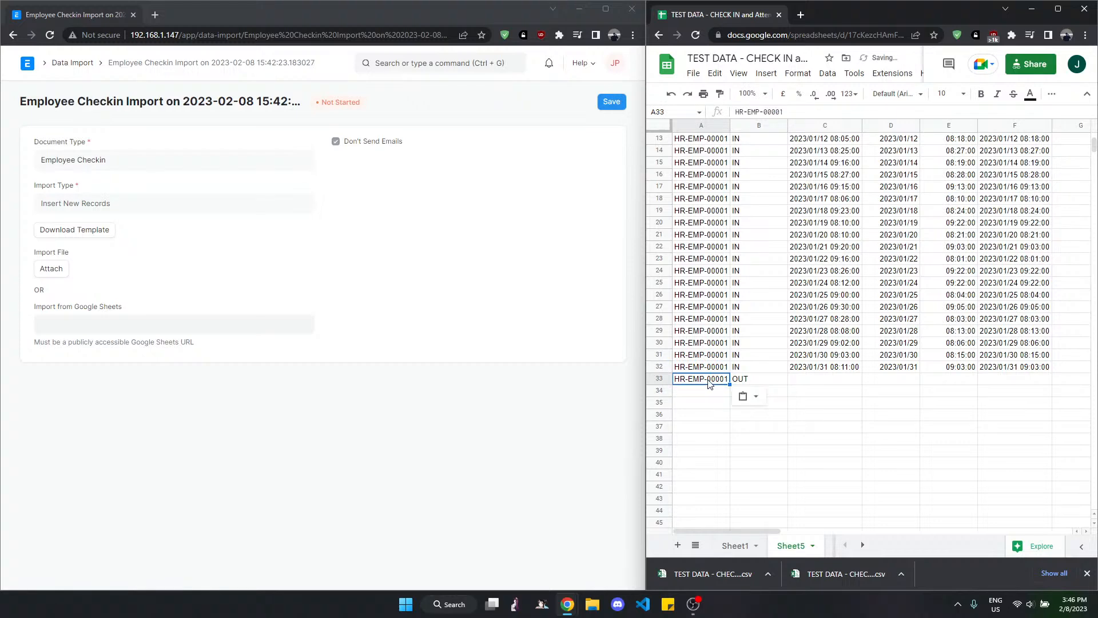
- Change the hour range in E2's random time formula to RANDBETWEEN(17,18) for check-out times
click(833, 380)
scroll(1032, 220, up, 4)
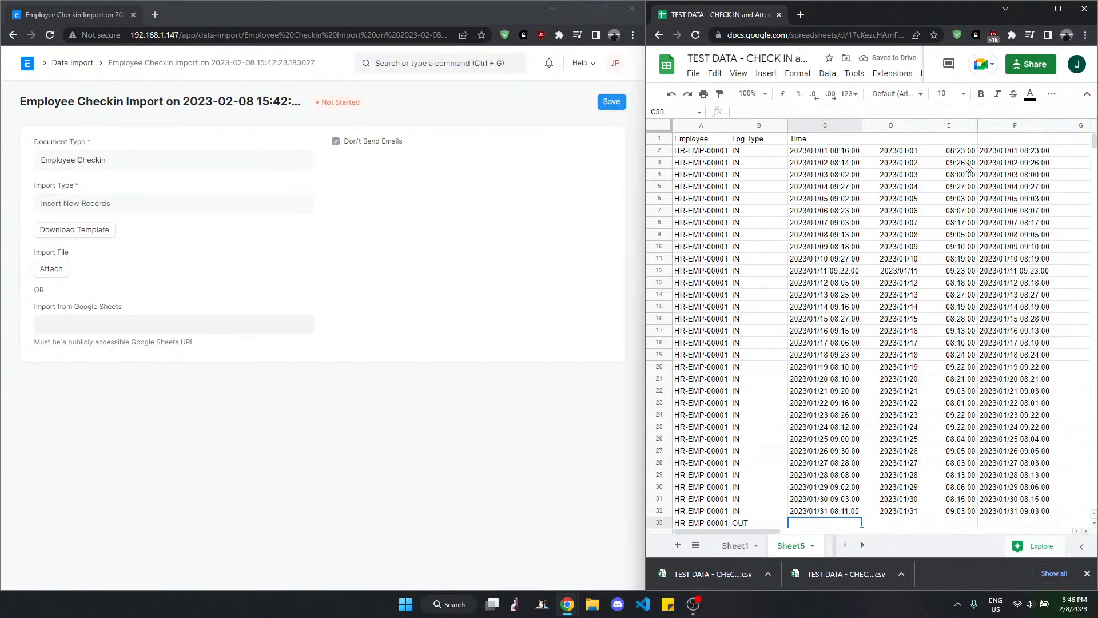
click(906, 153)
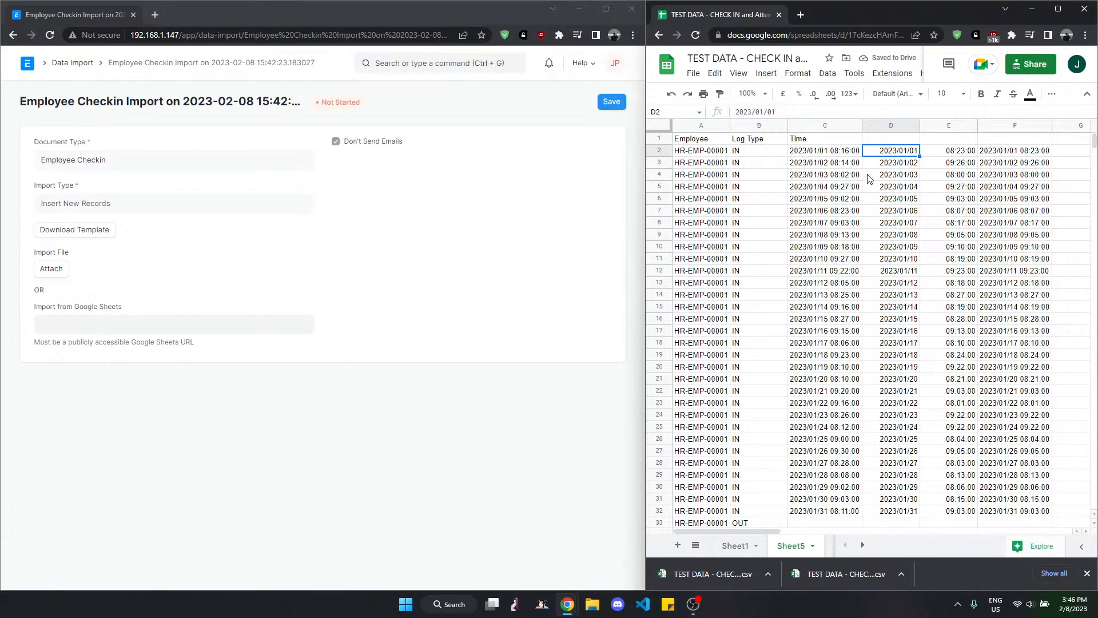
click(964, 151)
click(809, 113)
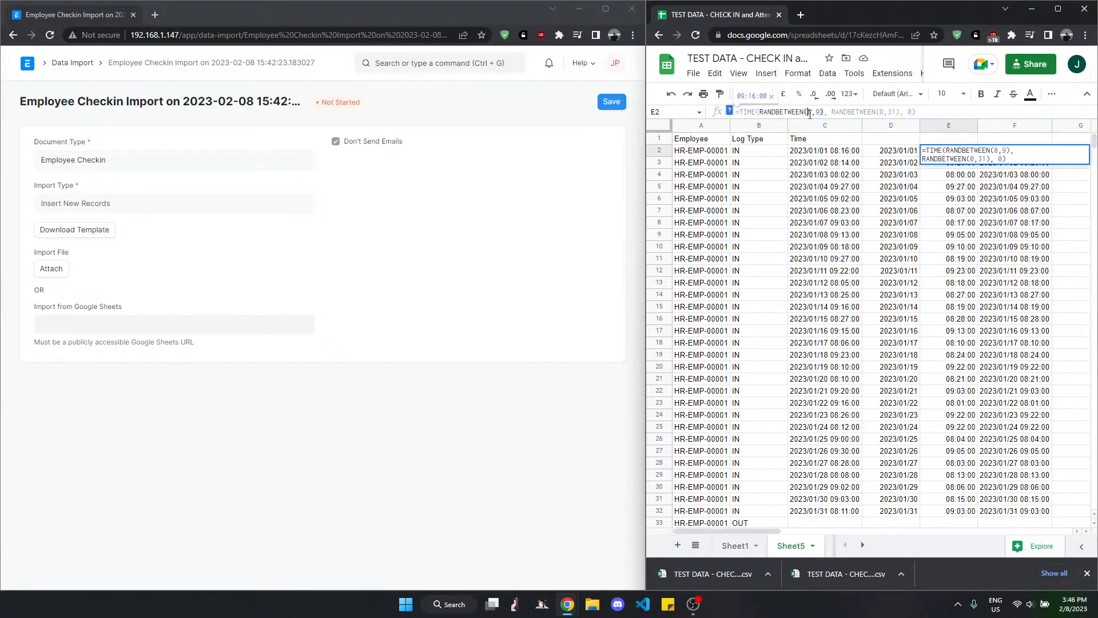
key(BackSpace)
text(17)
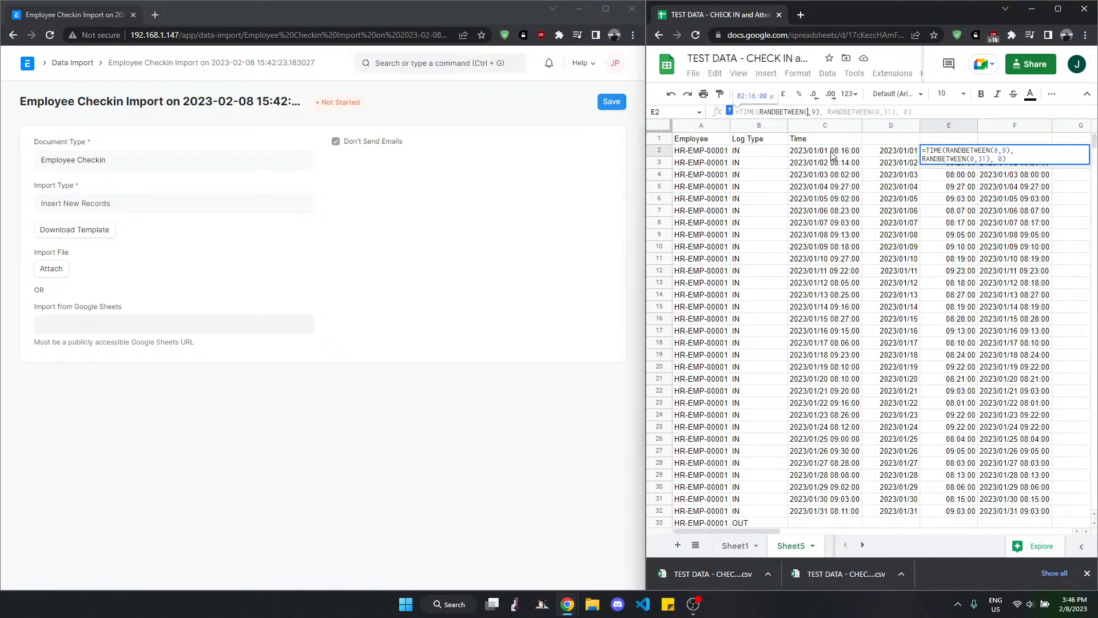
key(BackSpace)
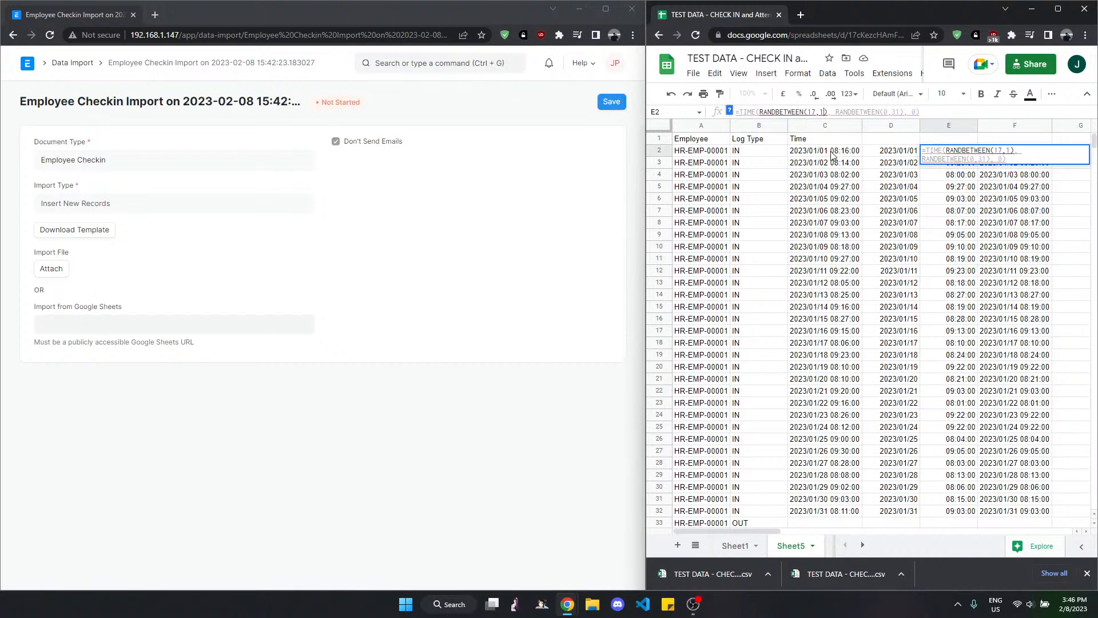
text(18)
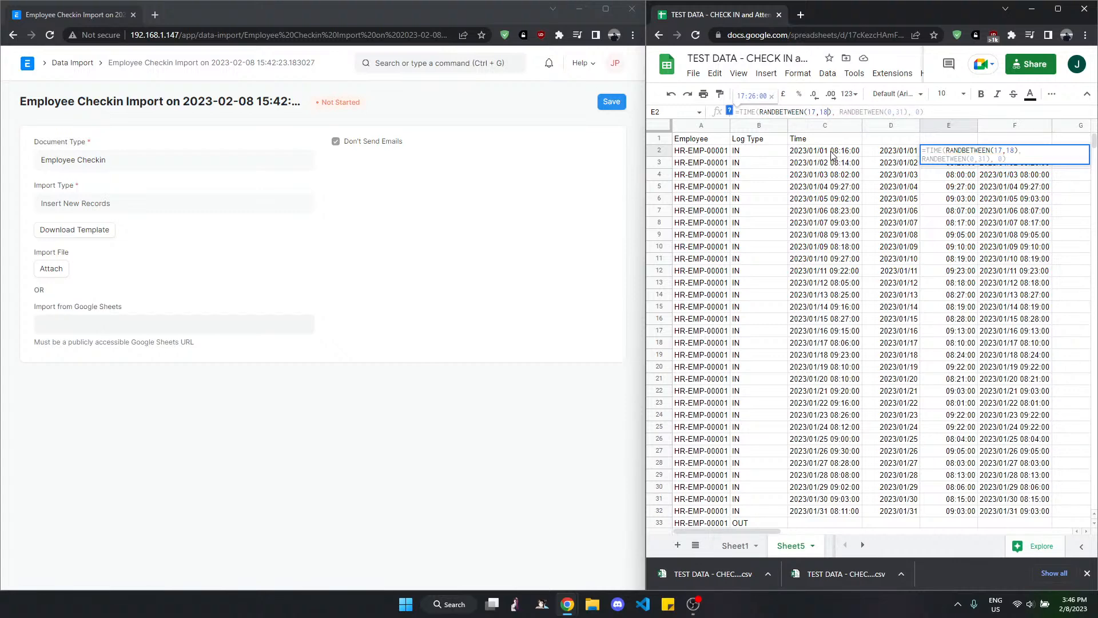
click(909, 112)
click(1001, 195)
- Fill the check-out time formula from E2 down through E32
click(962, 189)
click(957, 153)
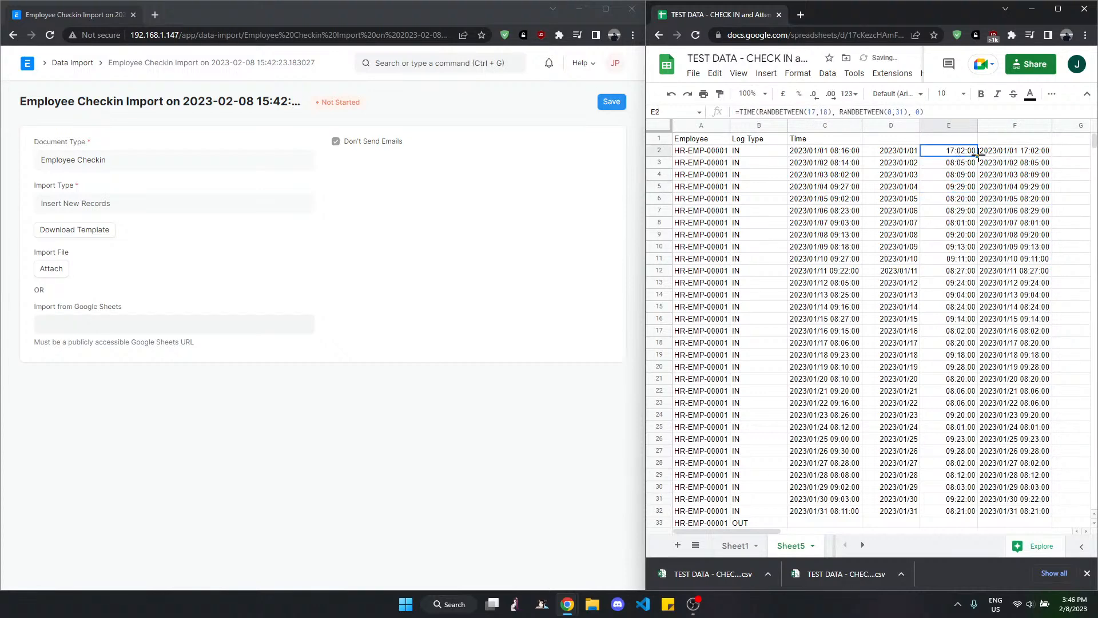
drag(977, 154, 977, 516)
click(963, 213)
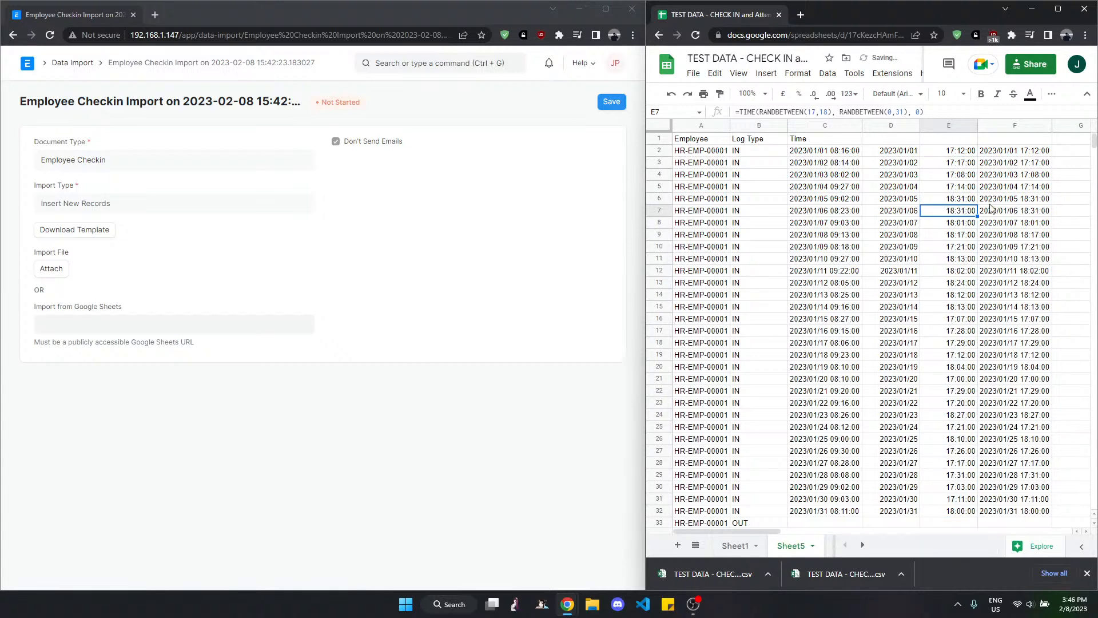
click(953, 153)
drag(954, 155, 963, 512)
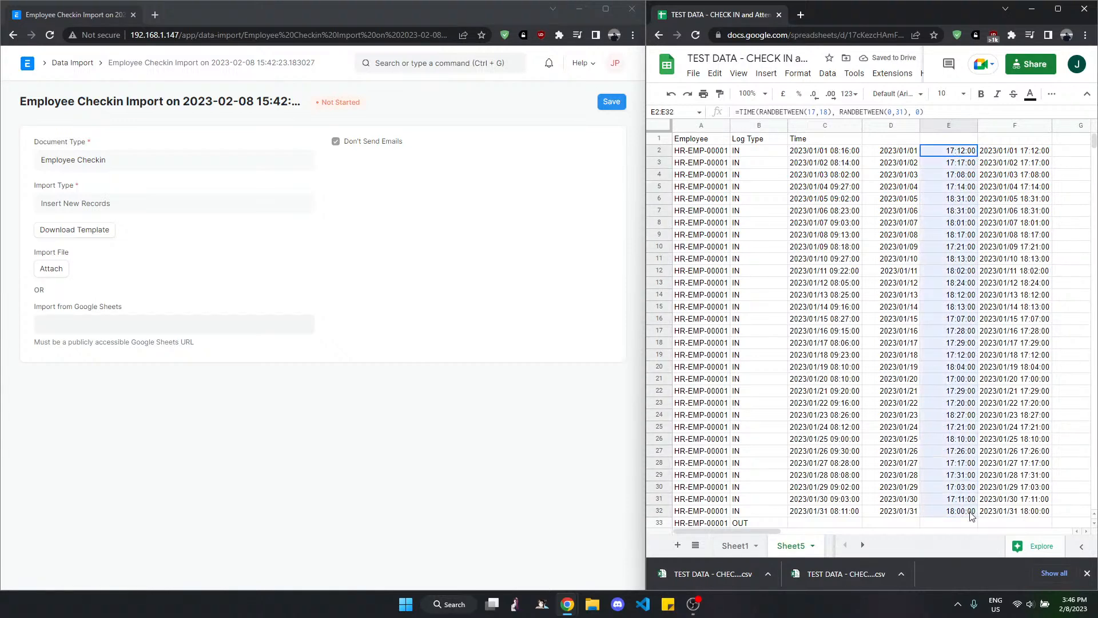
scroll(954, 461, down, 3)
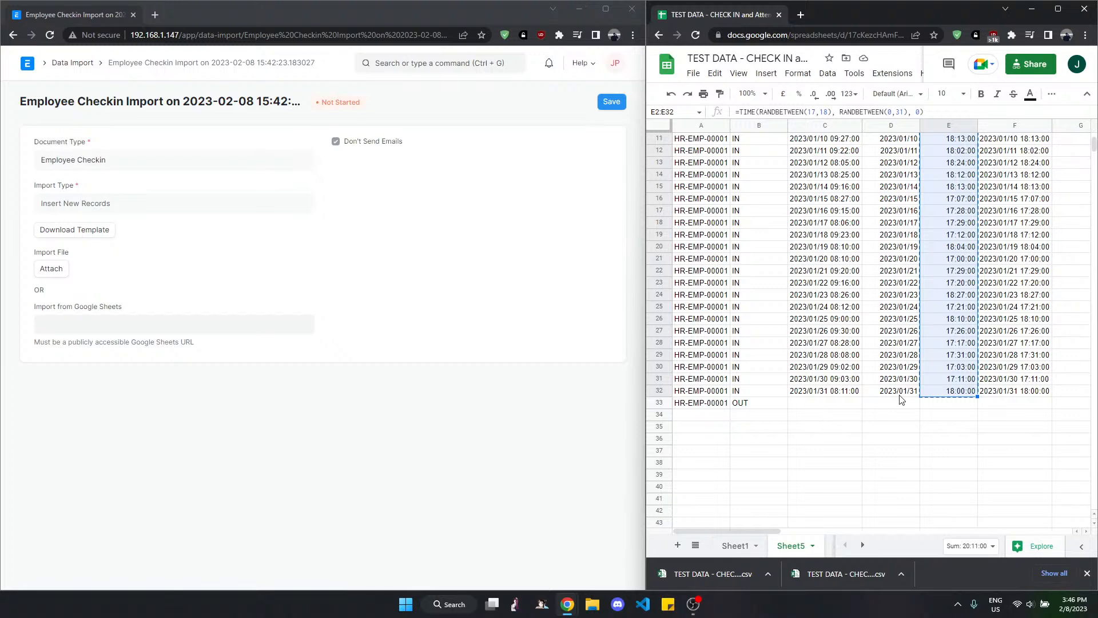
scroll(939, 385, up, 2)
click(989, 200)
- Review the combined check-out date and time values in F2:F32
scroll(999, 204, up, 1)
click(1016, 155)
click(1028, 512)
click(1023, 152)
click(1026, 164)
click(1020, 154)
click(1028, 175)
click(1028, 270)
click(1030, 376)
click(1029, 430)
click(1014, 488)
click(1012, 501)
- Copy F2:F32 and paste it as values only into the Time column starting at C33
click(1024, 152)
drag(1034, 154, 1030, 511)
scroll(1029, 458, down, 2)
key(ctrl+c)
click(824, 438)
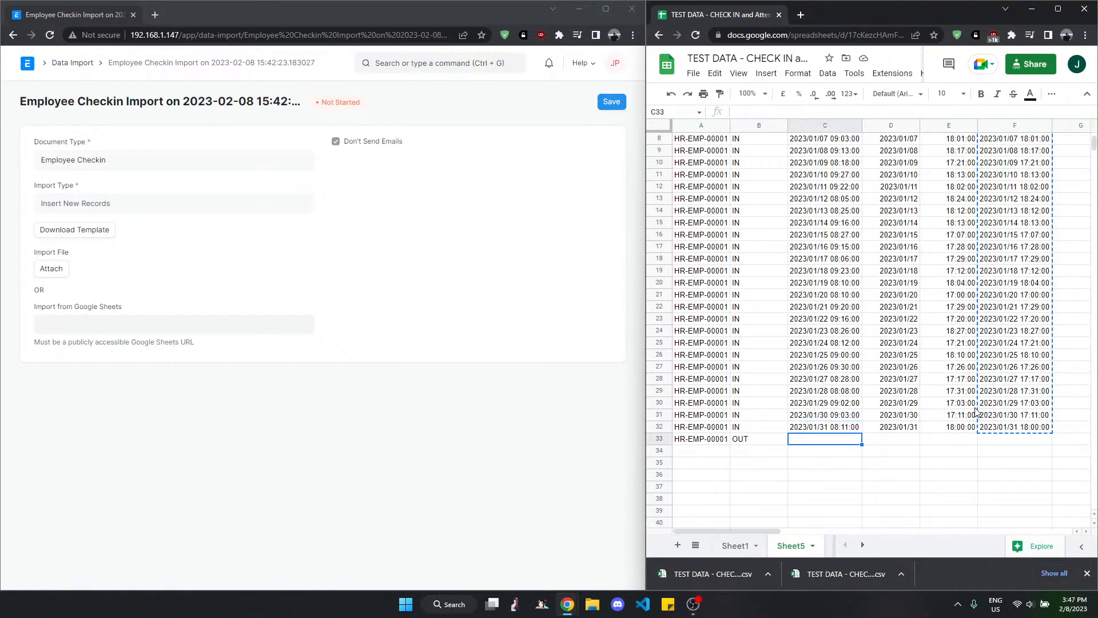
key(ctrl+shift+v)
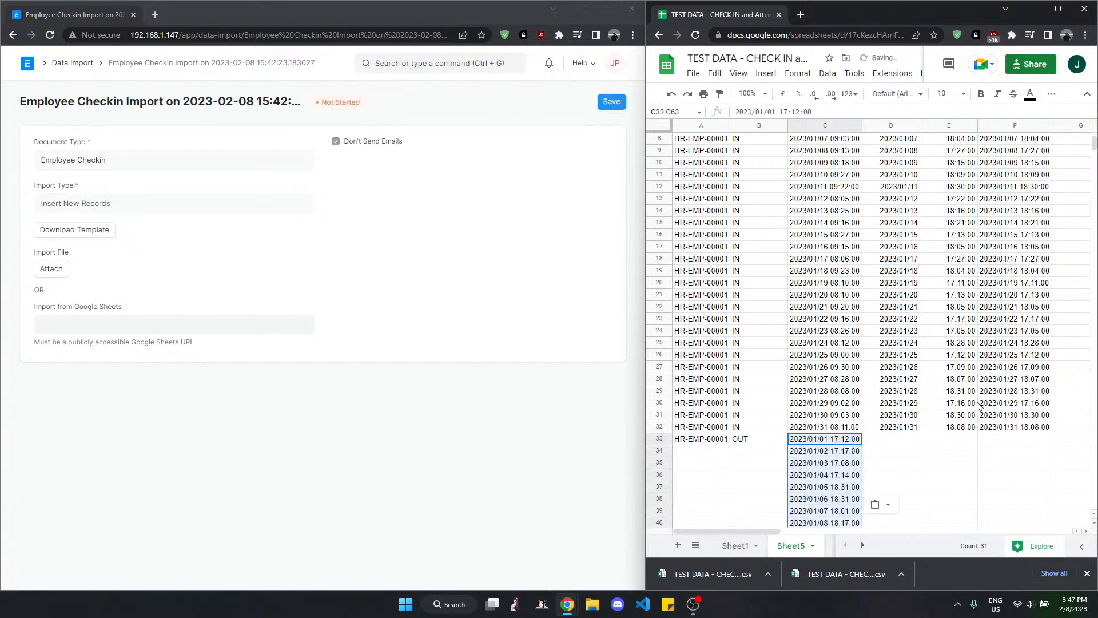
- Copy the OUT log type from B33 into B34:B63
scroll(977, 395, down, 5)
click(754, 251)
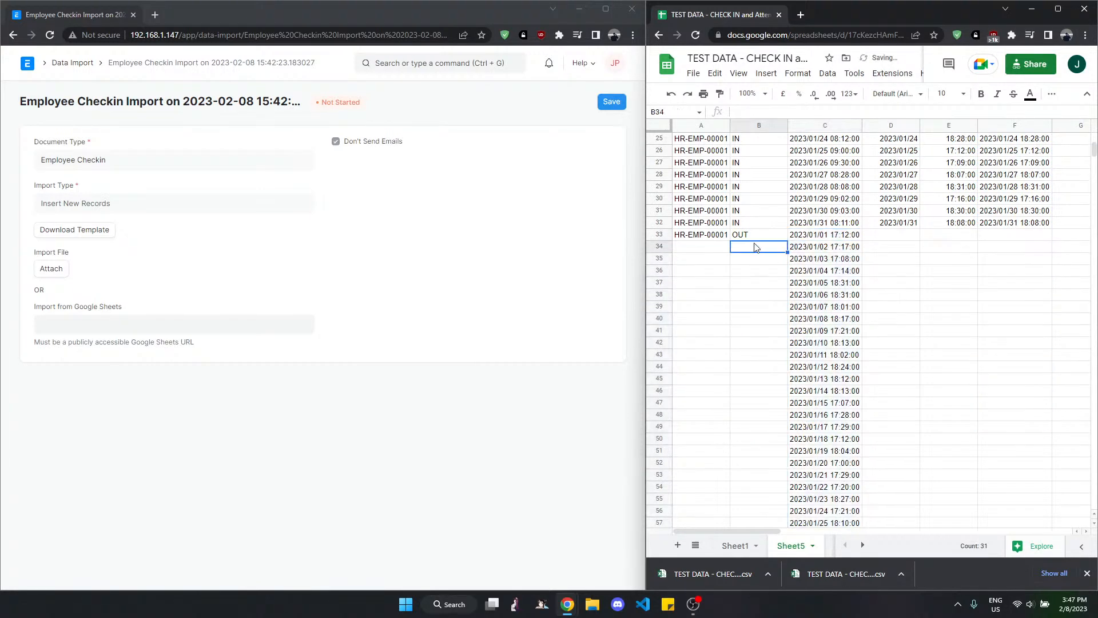
click(756, 236)
key(ctrl+c)
click(759, 250)
drag(759, 252, 755, 416)
key(ctrl+v)
- Copy the employee ID from A33 into A34:A63
click(694, 262)
key(ctrl+c)
drag(700, 273, 699, 465)
key(ctrl+v)
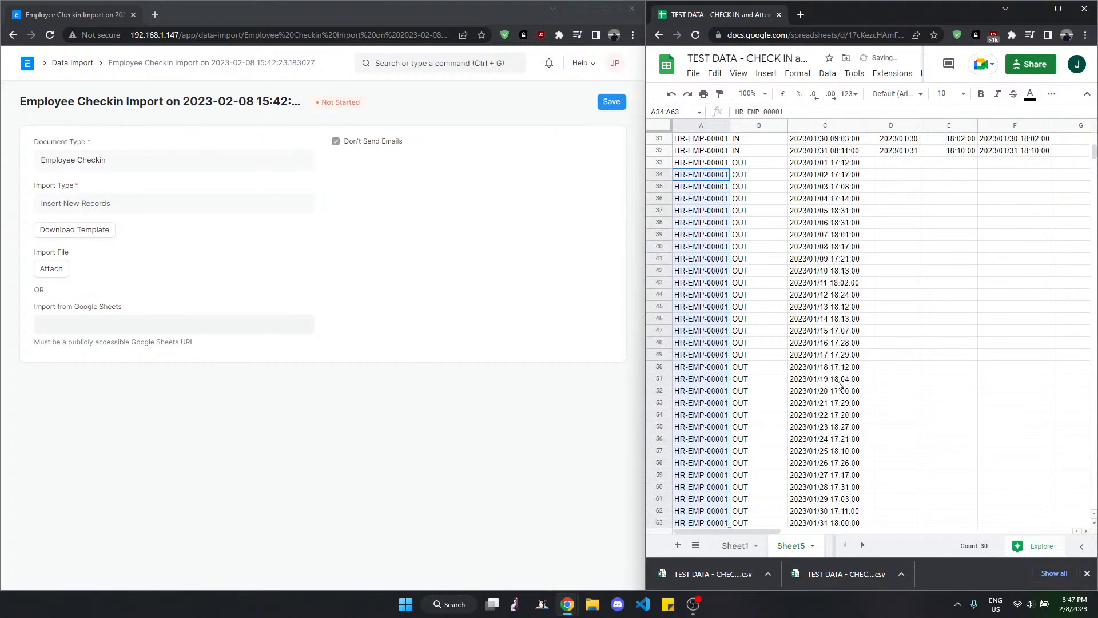
- Copy the check-in records in A2:C63 of Sheet5 and paste them over A2:C63 on the check in final sheet
scroll(837, 429, down, 3)
drag(824, 427, 709, 150)
key(ctrl+c)
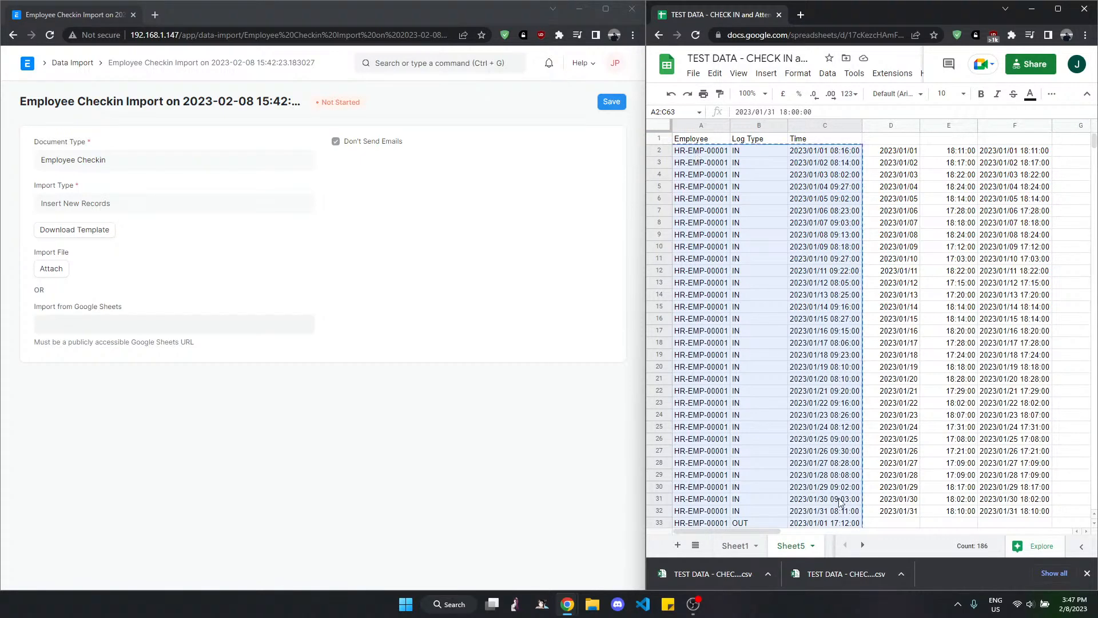
click(827, 546)
drag(685, 155, 836, 367)
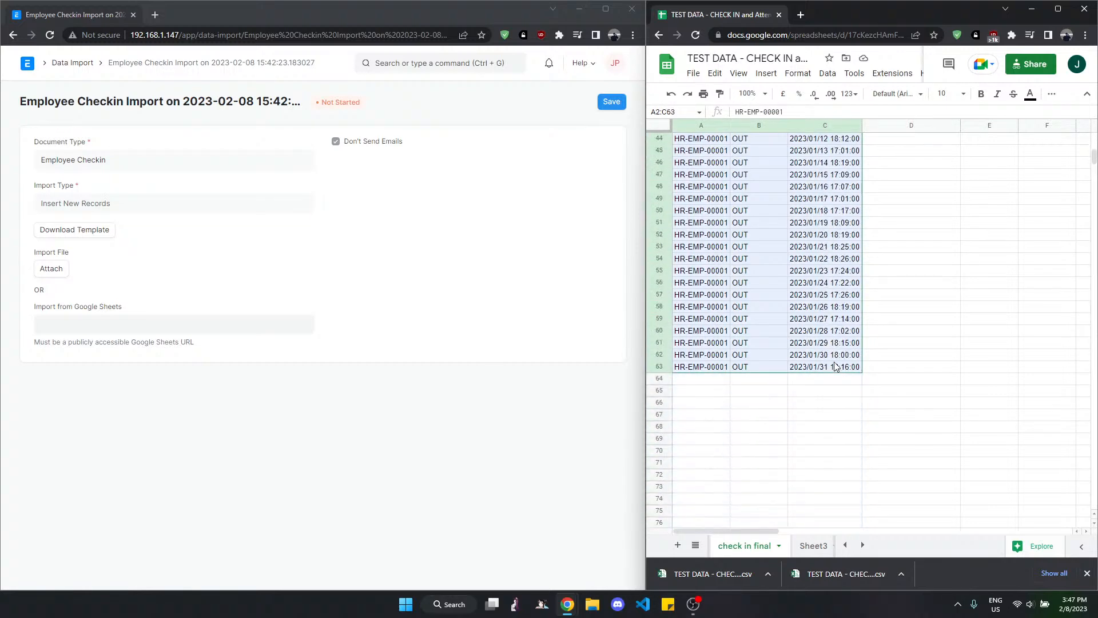
scroll(837, 367, up, 10)
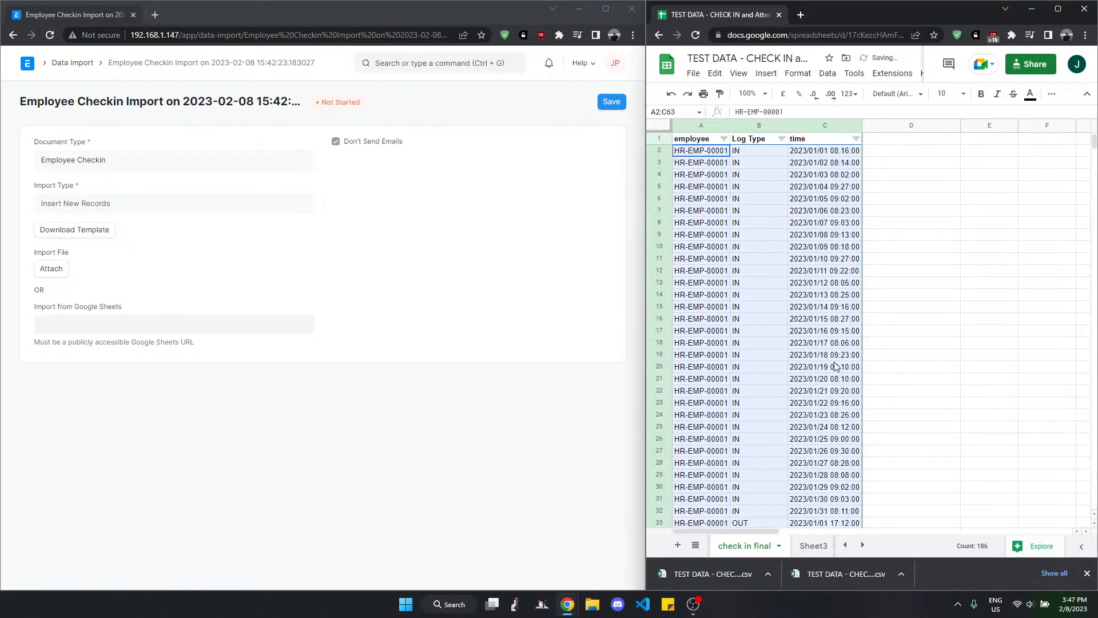
click(934, 202)
click(774, 155)
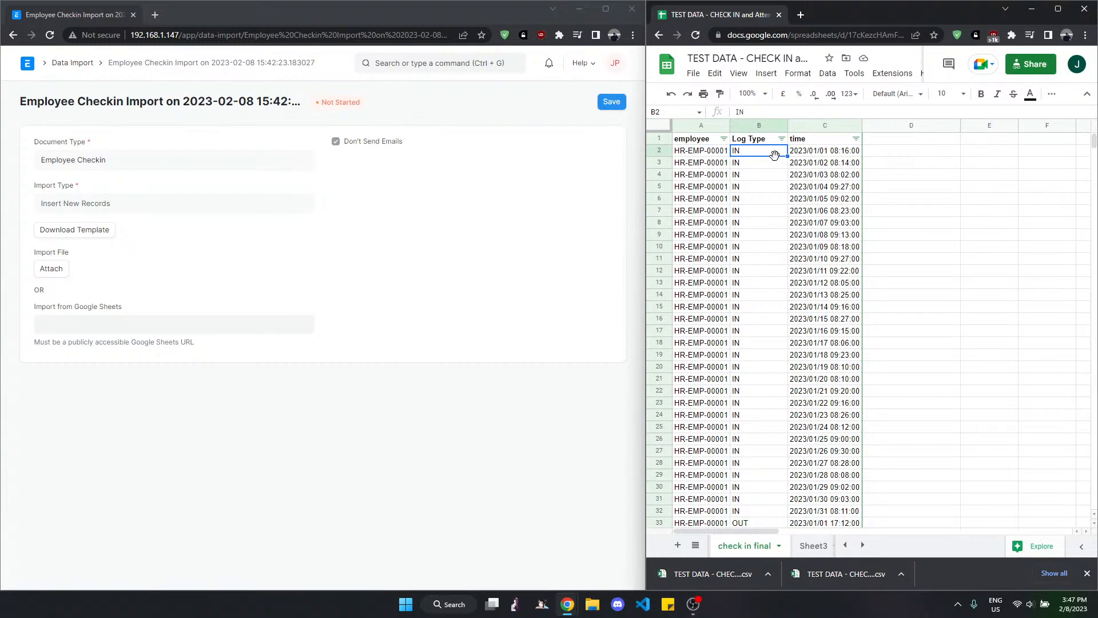
- Download the check in final sheet as a comma-separated values (.csv) file
click(693, 74)
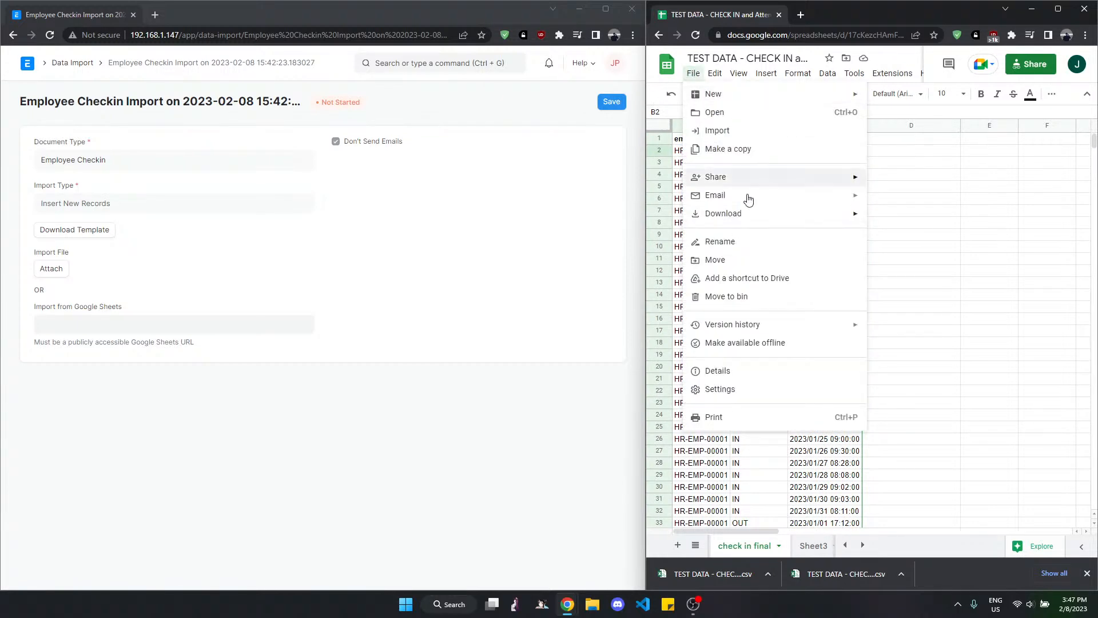
mouse_move(748, 213)
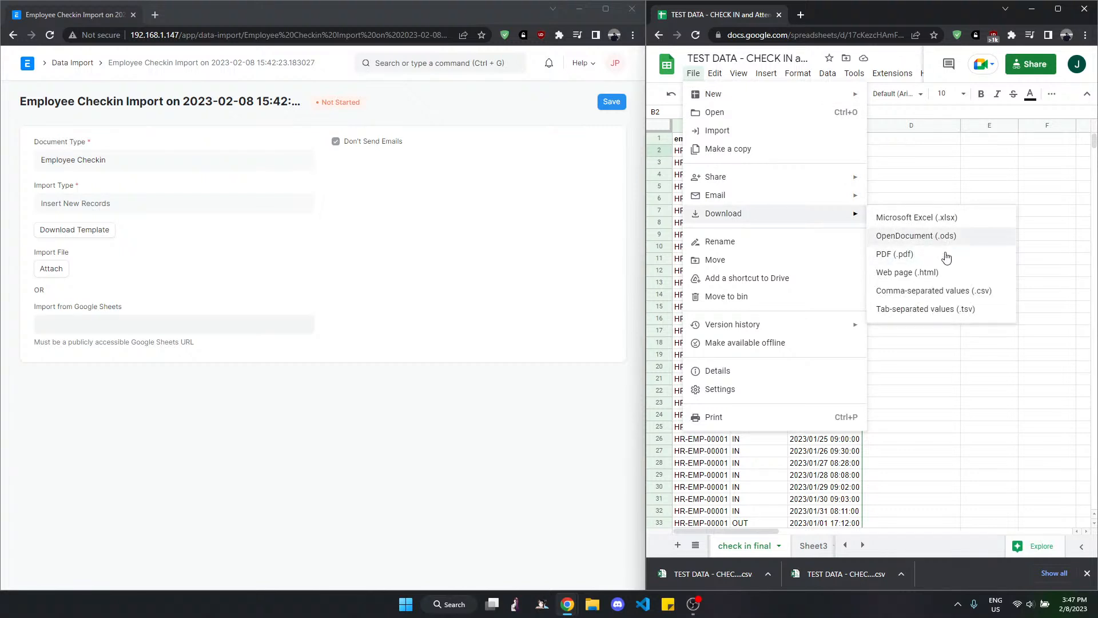
click(972, 295)
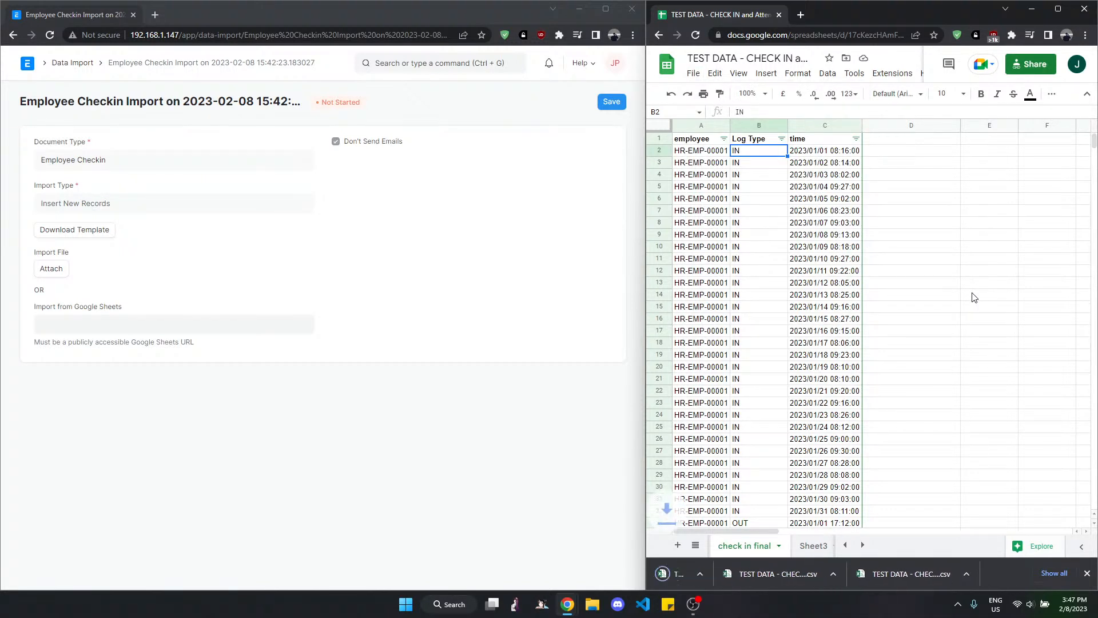
- Attach the downloaded check in final CSV file from the device to the Employee Checkin import and upload it
click(52, 269)
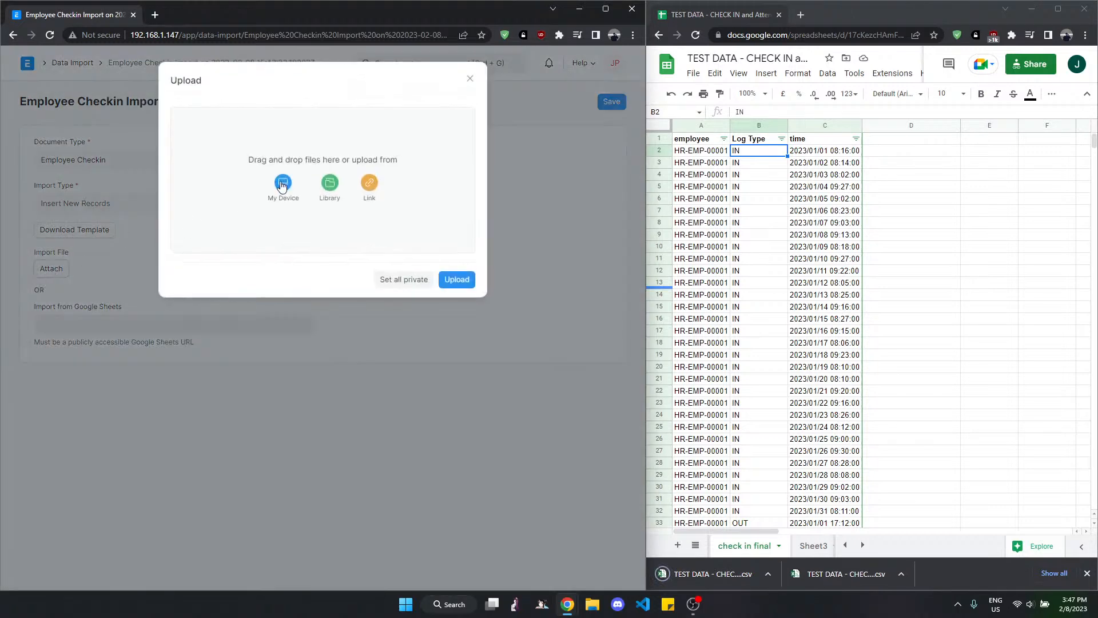
click(269, 180)
double_click(190, 111)
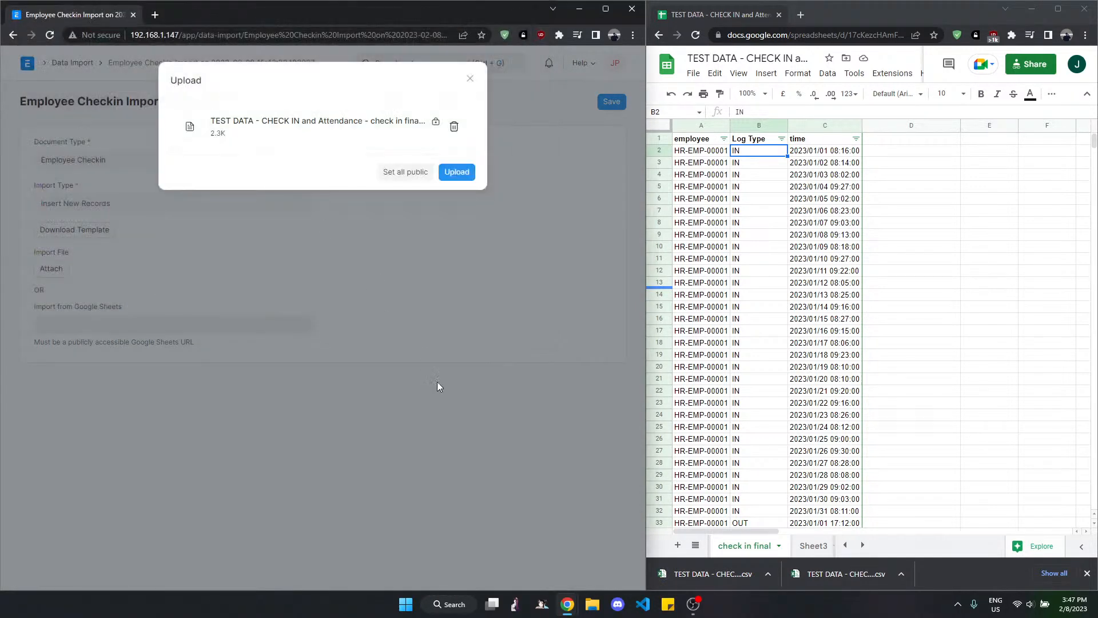
click(457, 172)
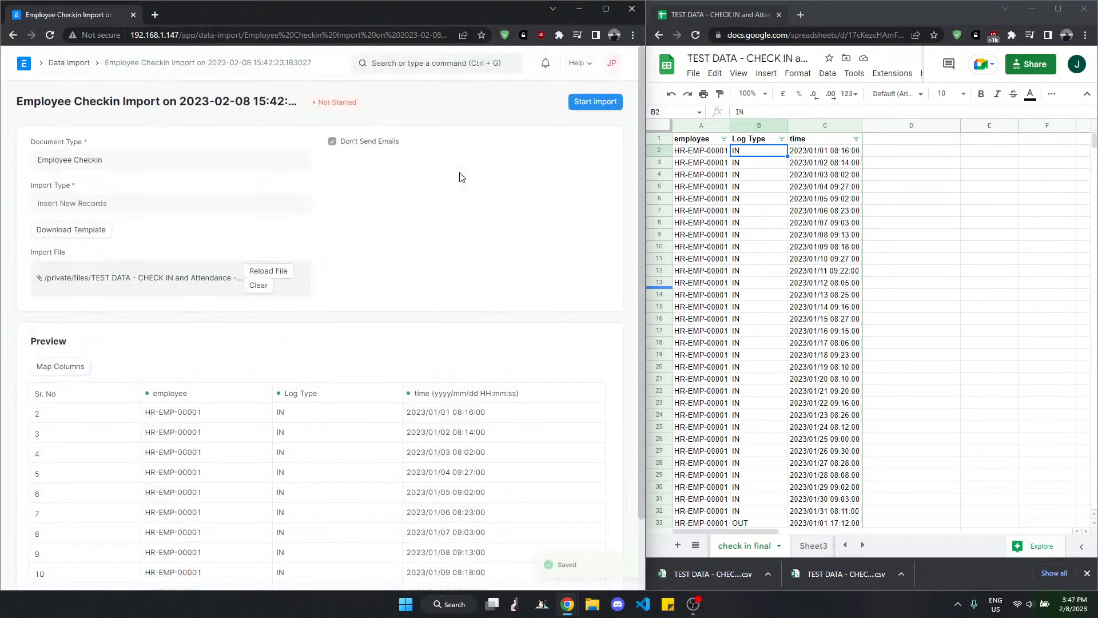
- Check the preview of the check-in rows and start the Employee Checkin import
scroll(452, 218, down, 2)
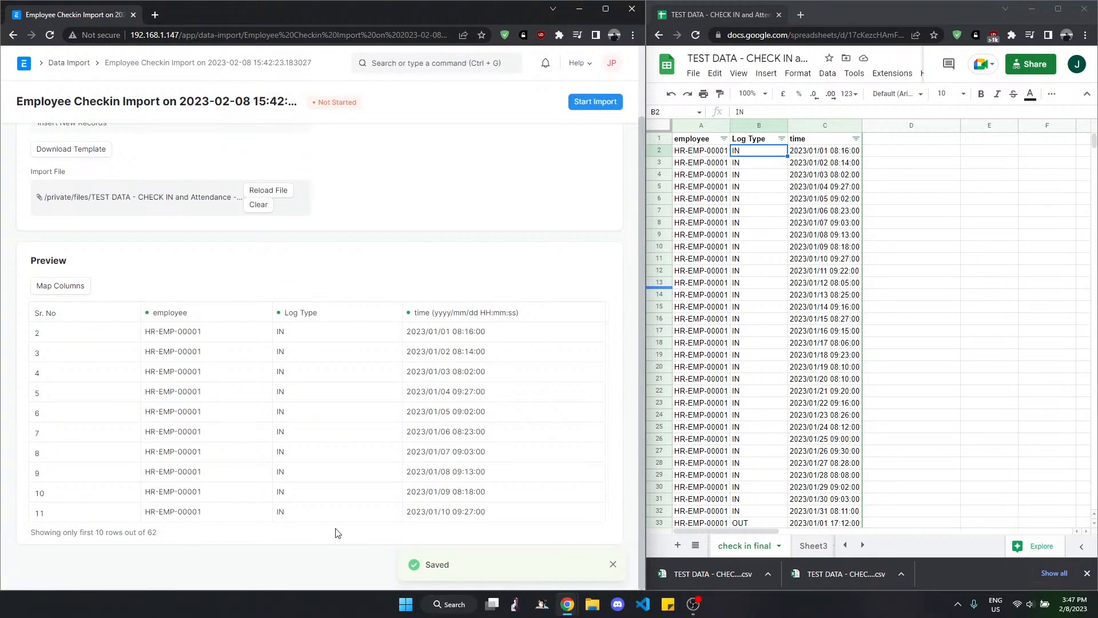
click(612, 564)
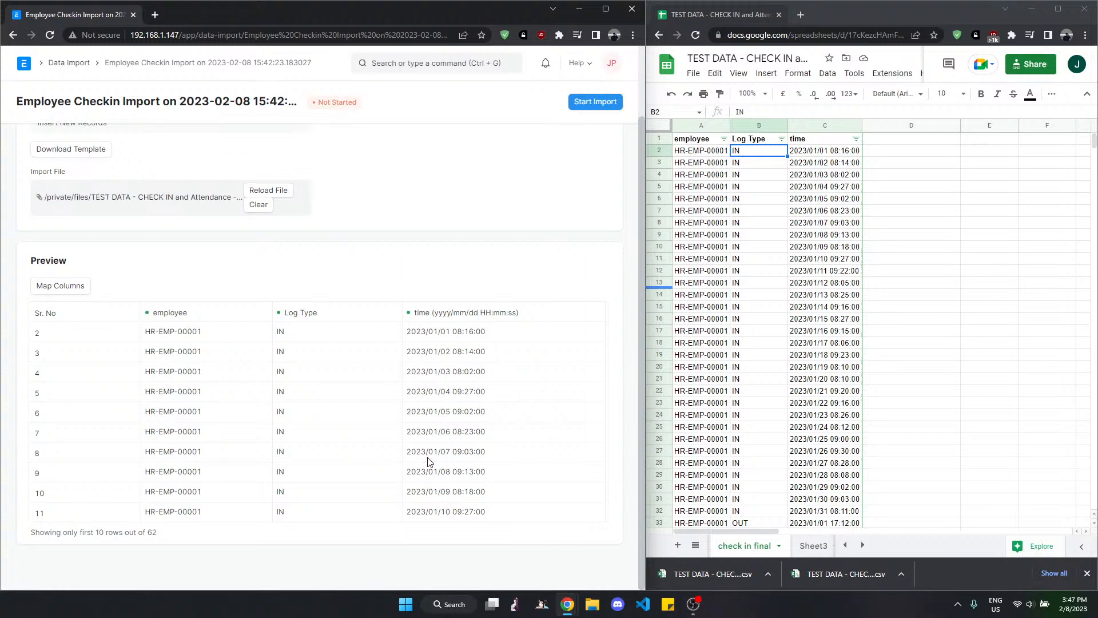
scroll(430, 461, up, 2)
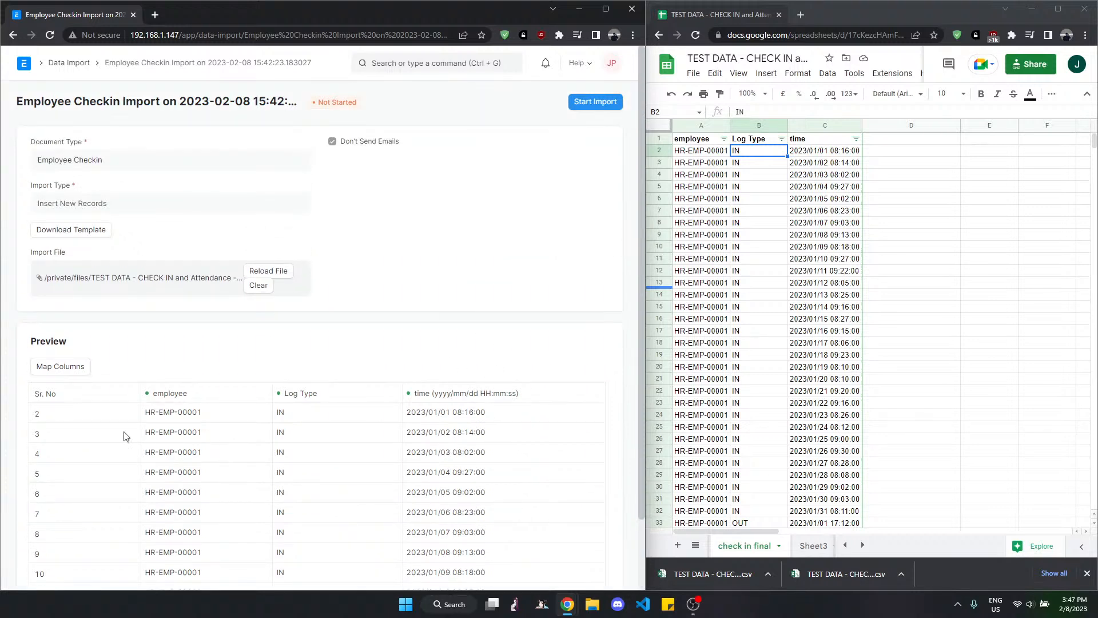
click(598, 107)
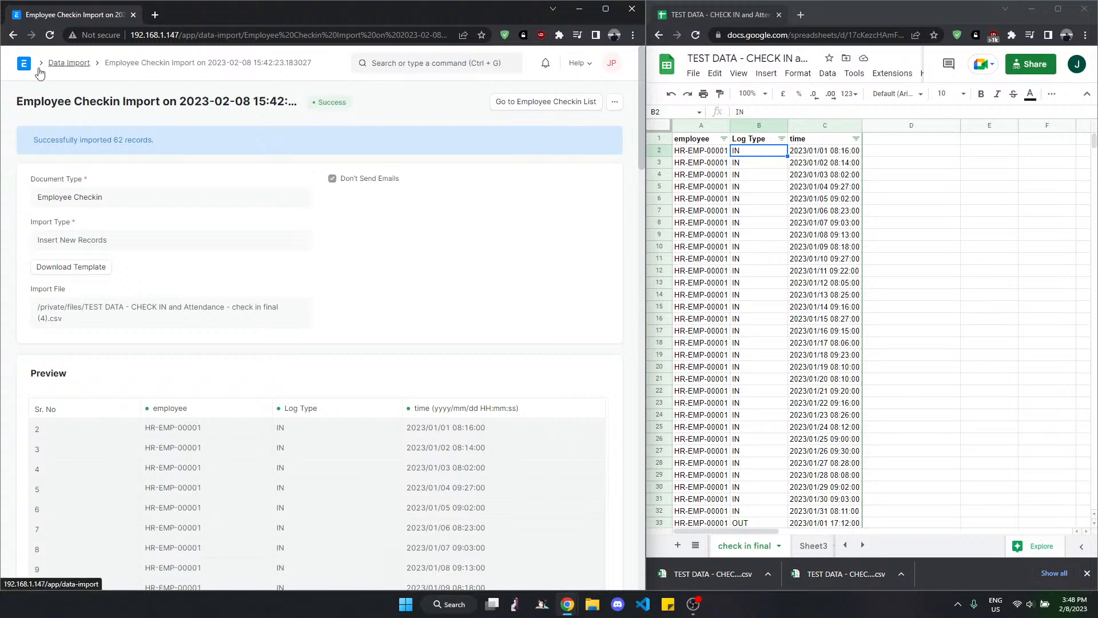
- Open the record of the employee whose check-ins were imported to view the attendance overview
click(25, 64)
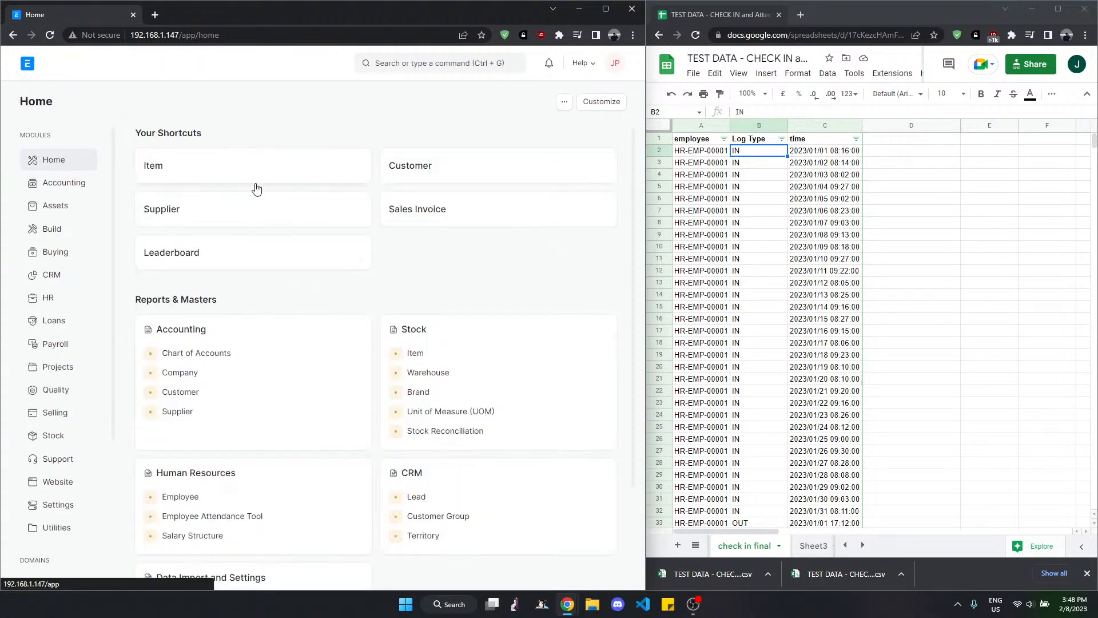
scroll(212, 360, down, 1)
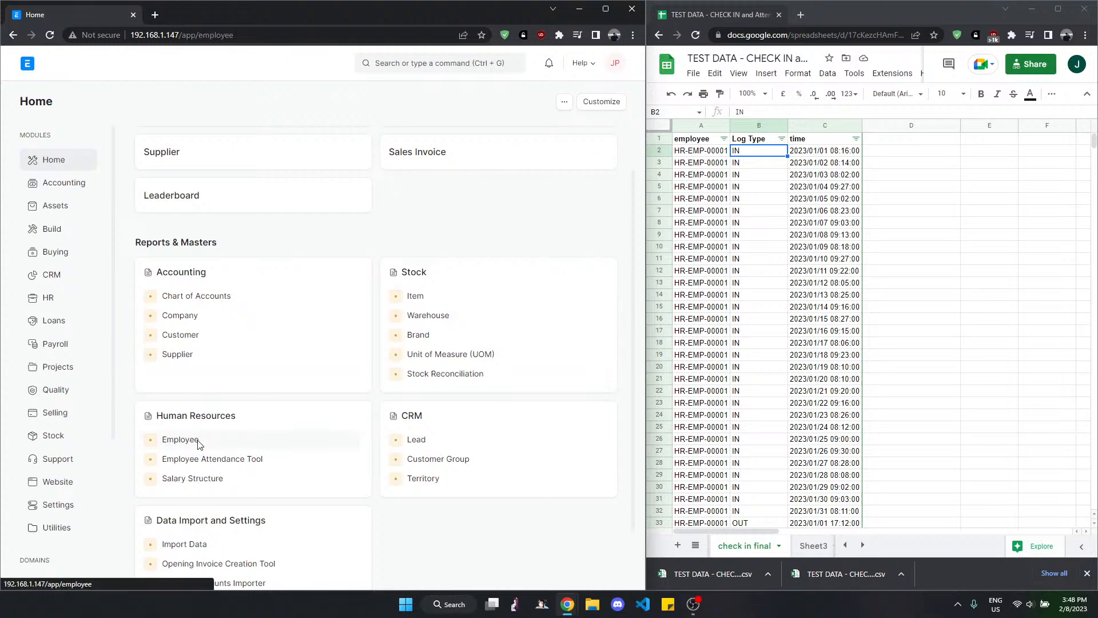
click(199, 444)
click(182, 226)
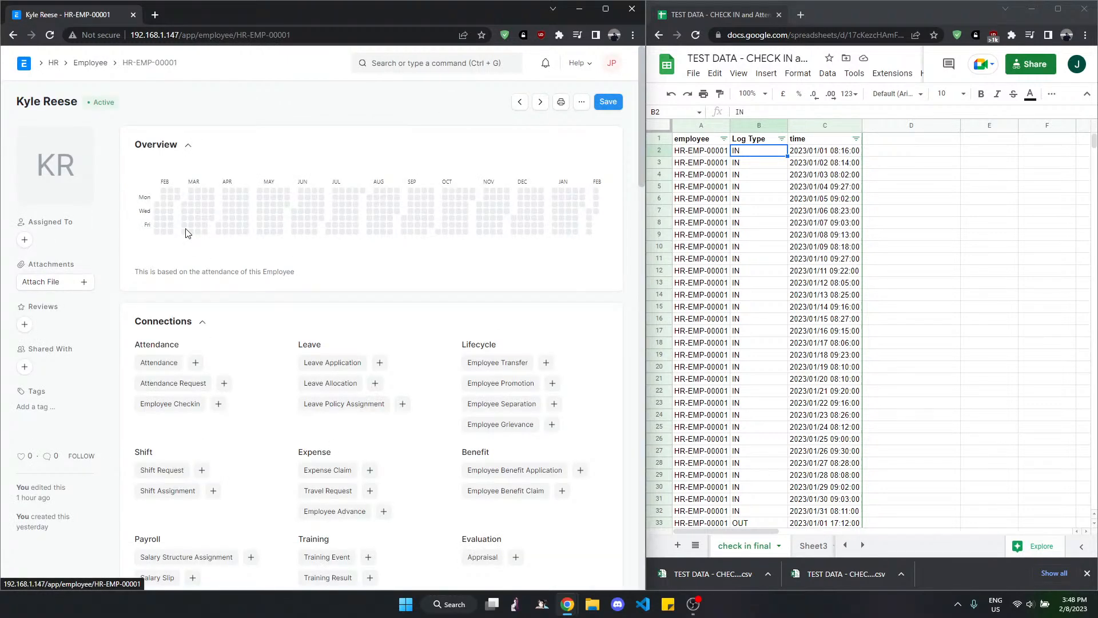
- Open the Standard Compressed Shift shift type from HR and mark attendance from the employee check-ins
click(53, 64)
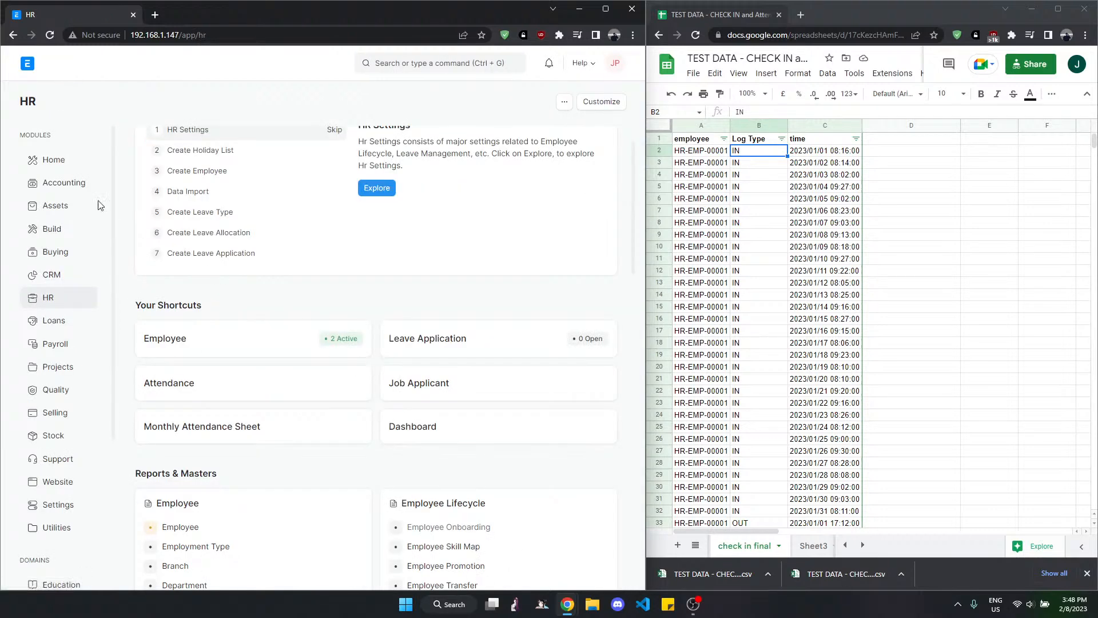
scroll(429, 375, down, 7)
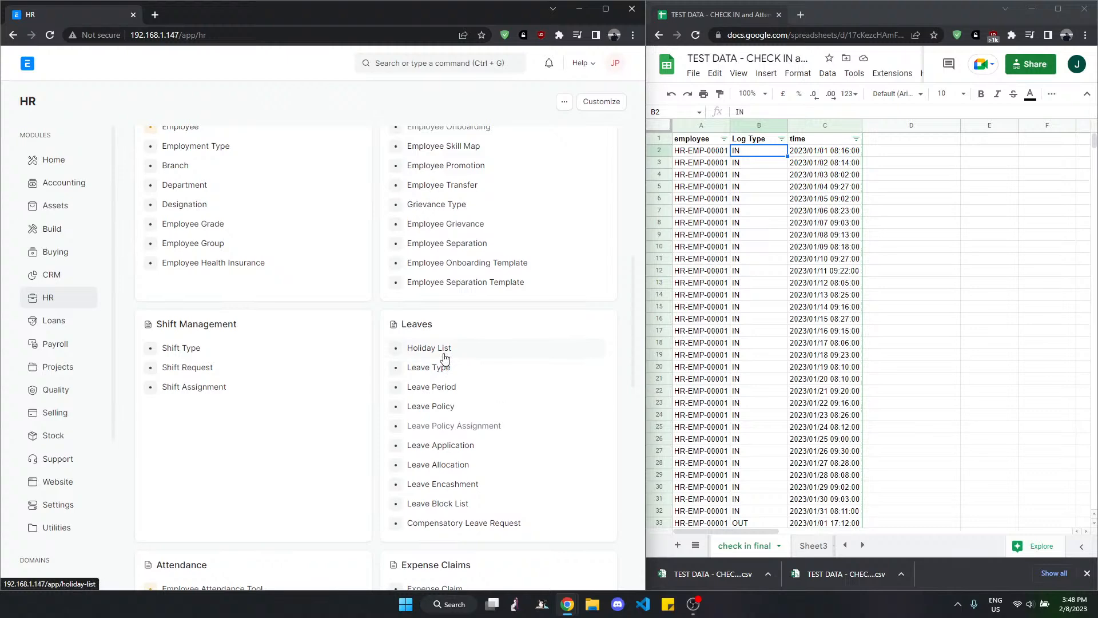
click(183, 348)
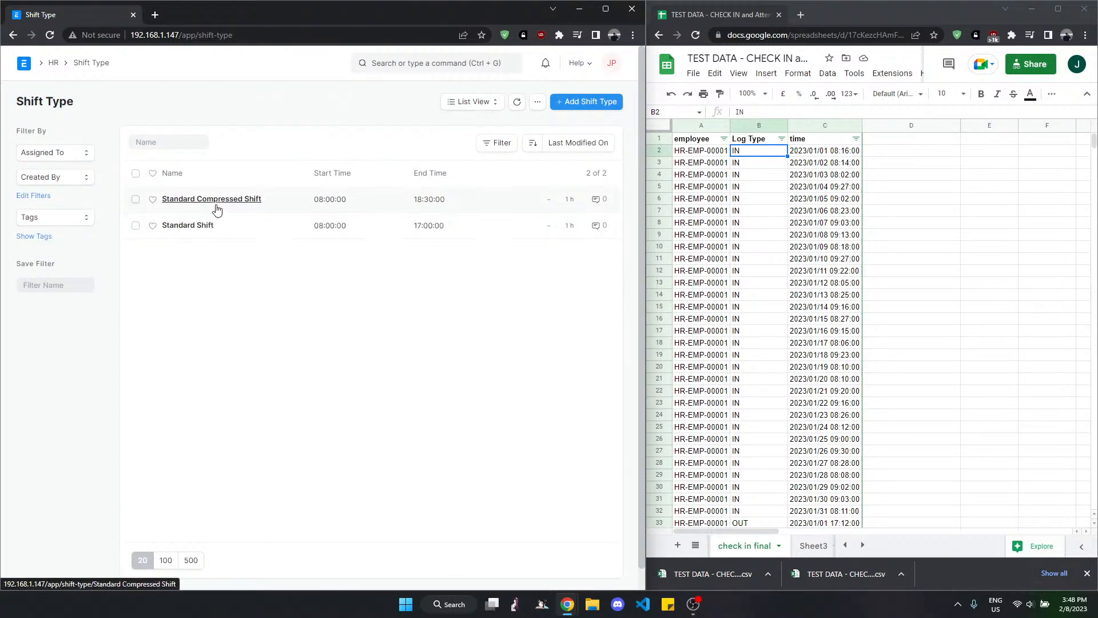
click(213, 200)
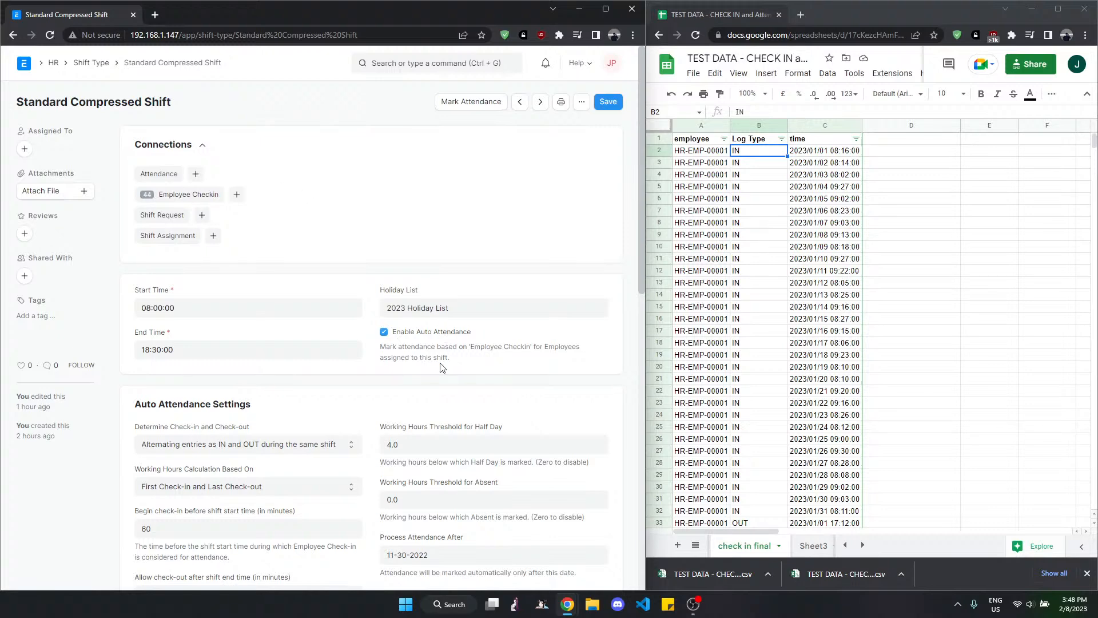
click(463, 107)
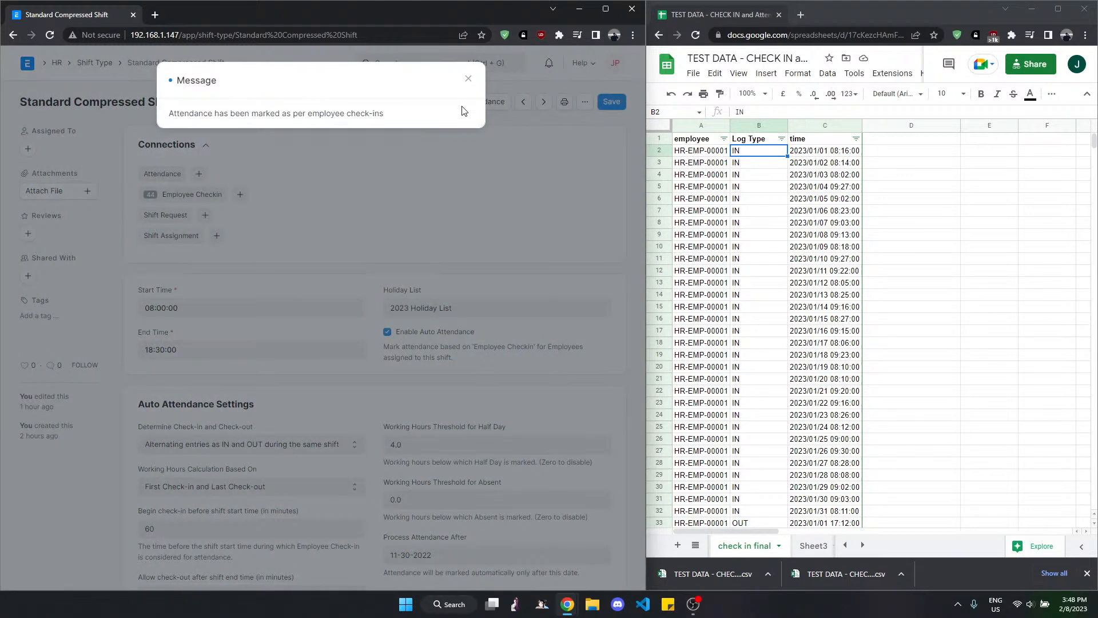
click(468, 79)
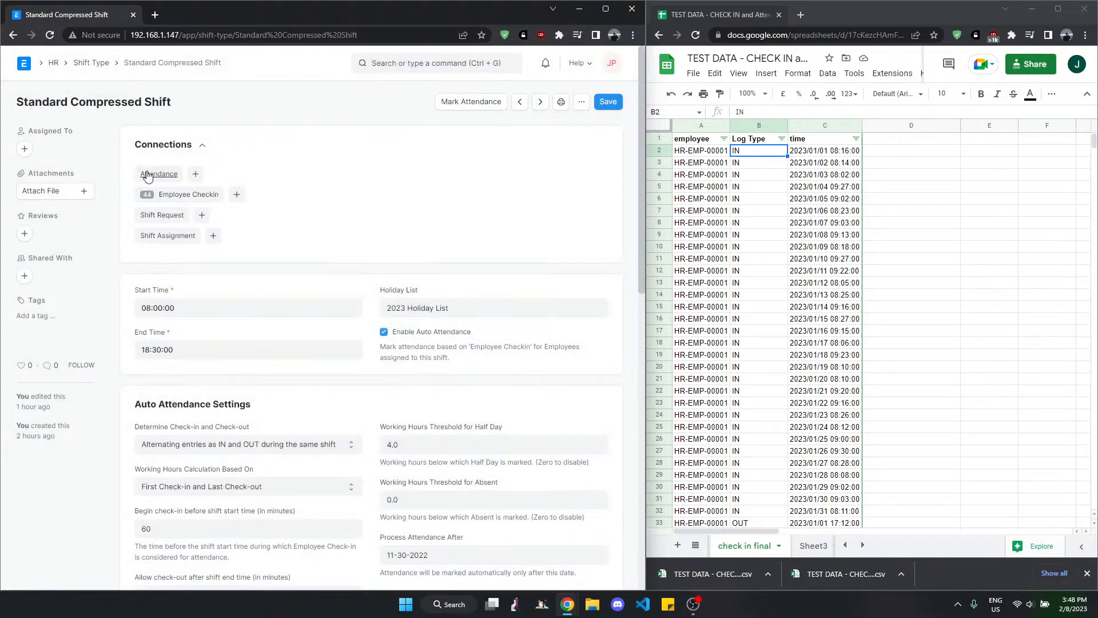
- Open the Attendance records linked to the shift, show 100 rows per page, and review the January dates and statuses
click(148, 174)
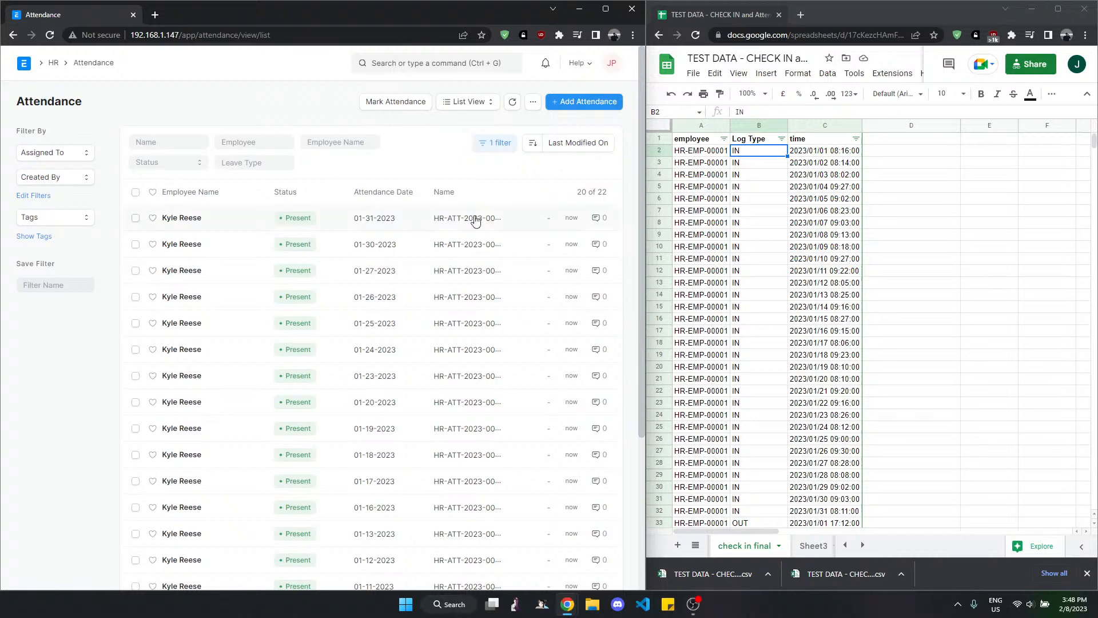
scroll(477, 335, down, 5)
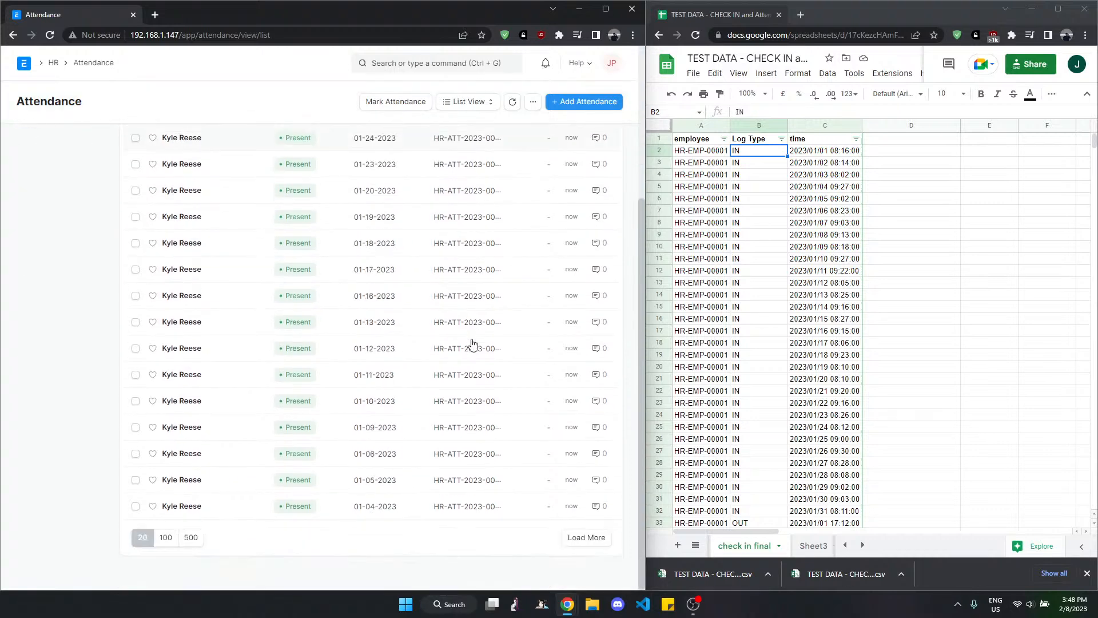
click(166, 538)
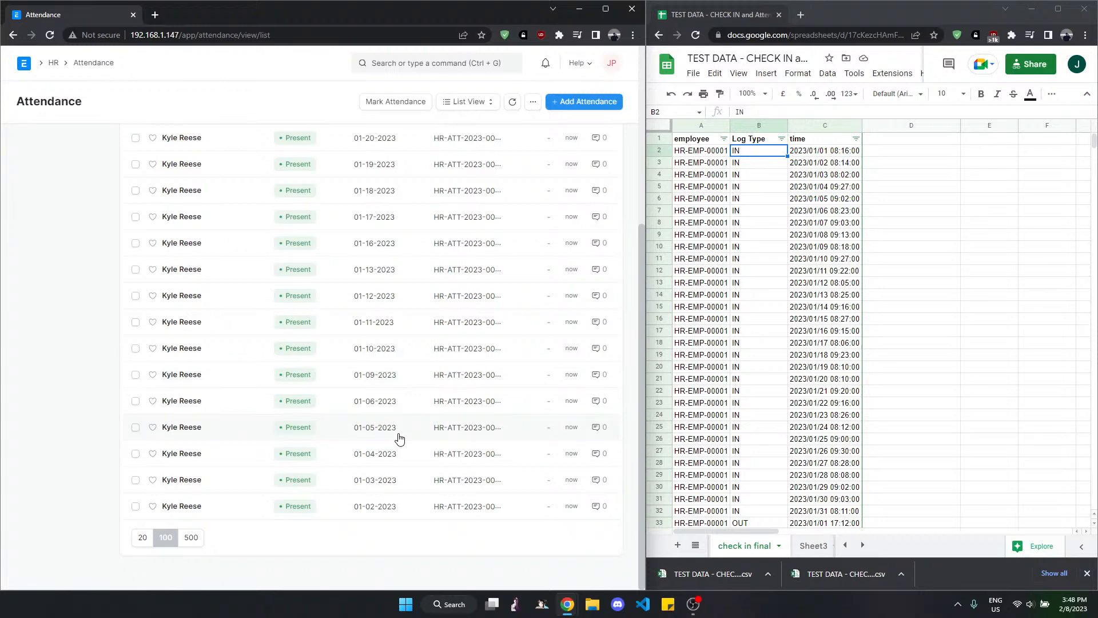
scroll(365, 399, up, 10)
scroll(344, 355, down, 10)
scroll(170, 503, up, 10)
- Open the Monthly Attendance Sheet report from HR and filter it to Jan 2023
click(54, 66)
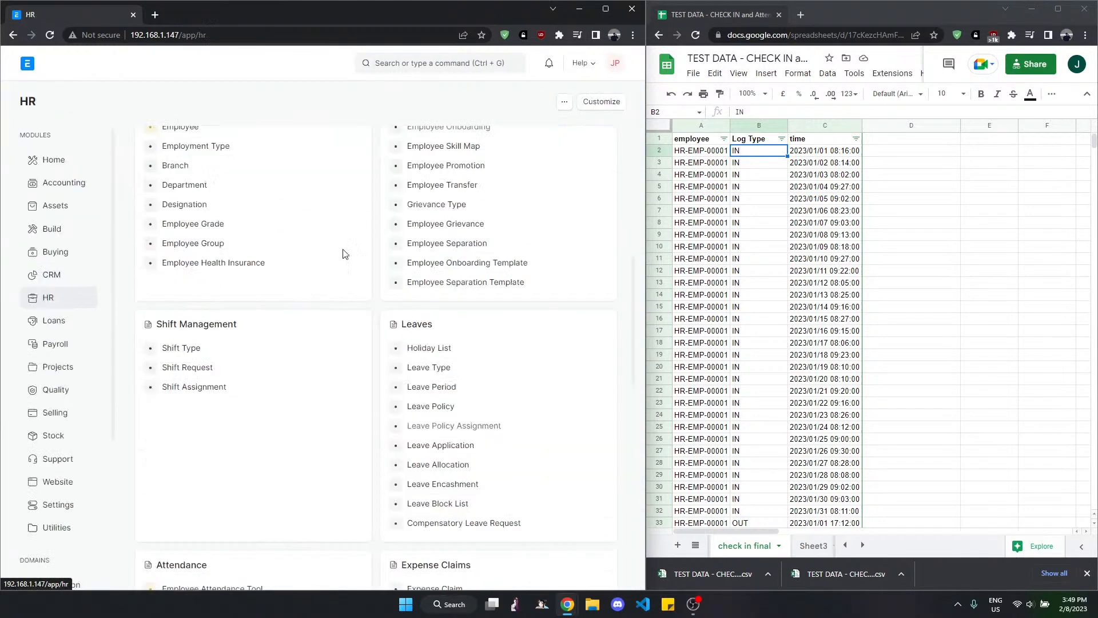
scroll(291, 298, up, 8)
scroll(299, 412, down, 1)
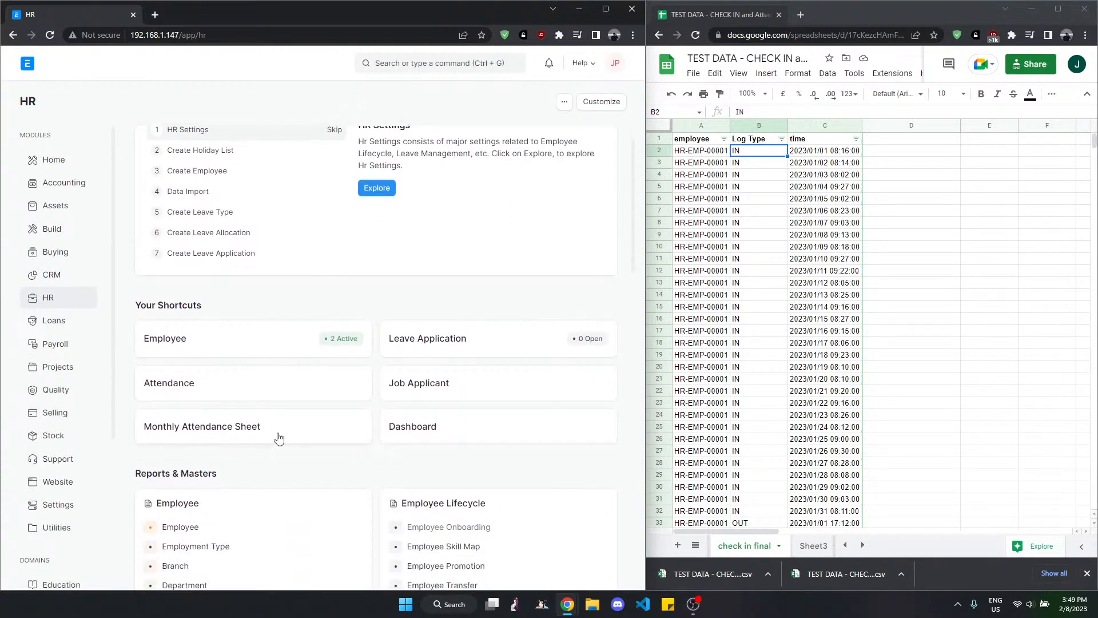
click(271, 435)
click(83, 143)
click(86, 160)
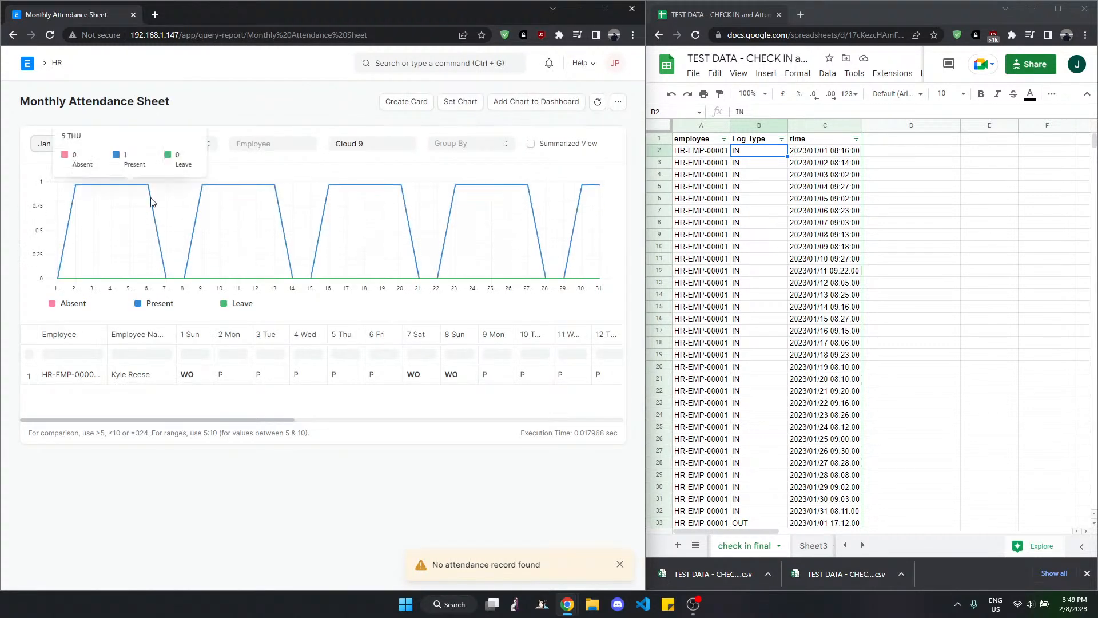
- Examine the employee's daily attendance statuses from 1 to 31 January, including the weekends, in both the report table and chart
click(187, 375)
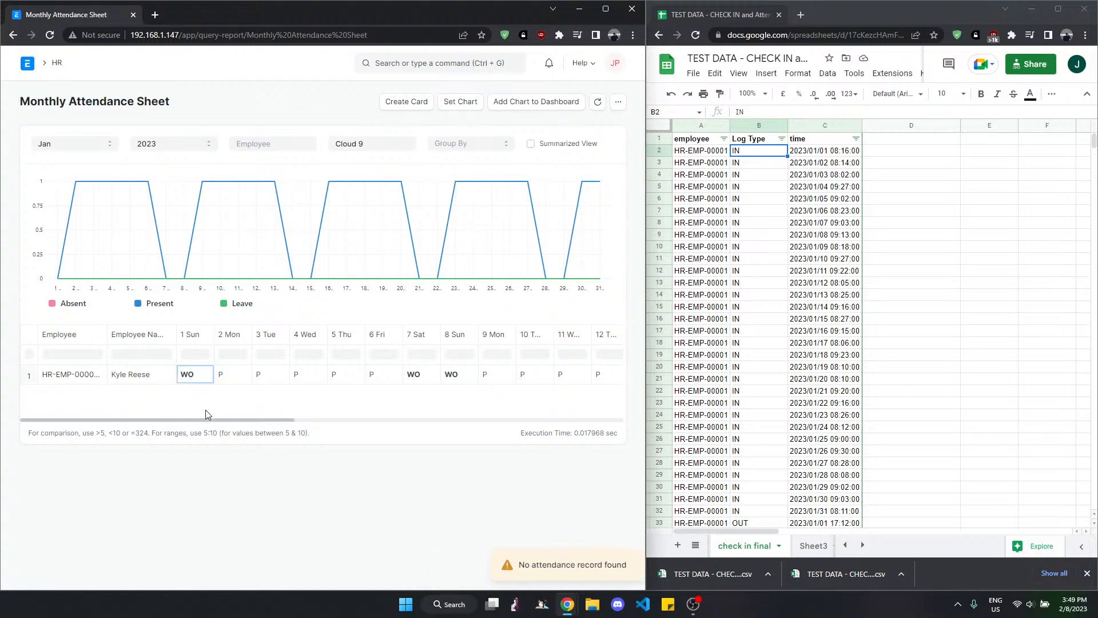
drag(206, 420, 271, 421)
click(279, 381)
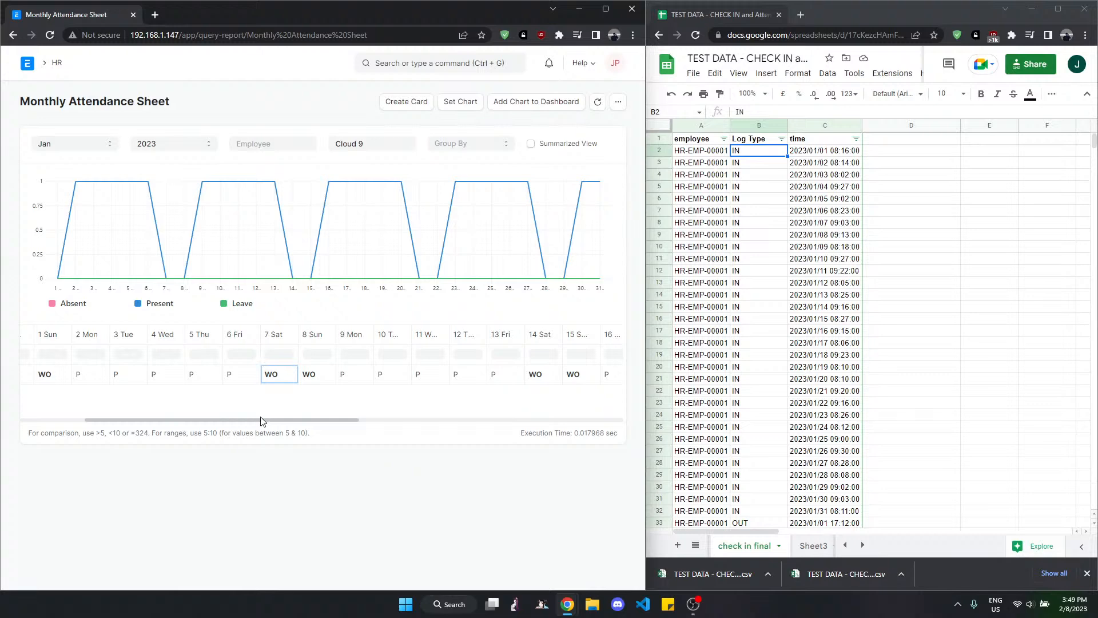
drag(262, 424, 184, 416)
click(226, 375)
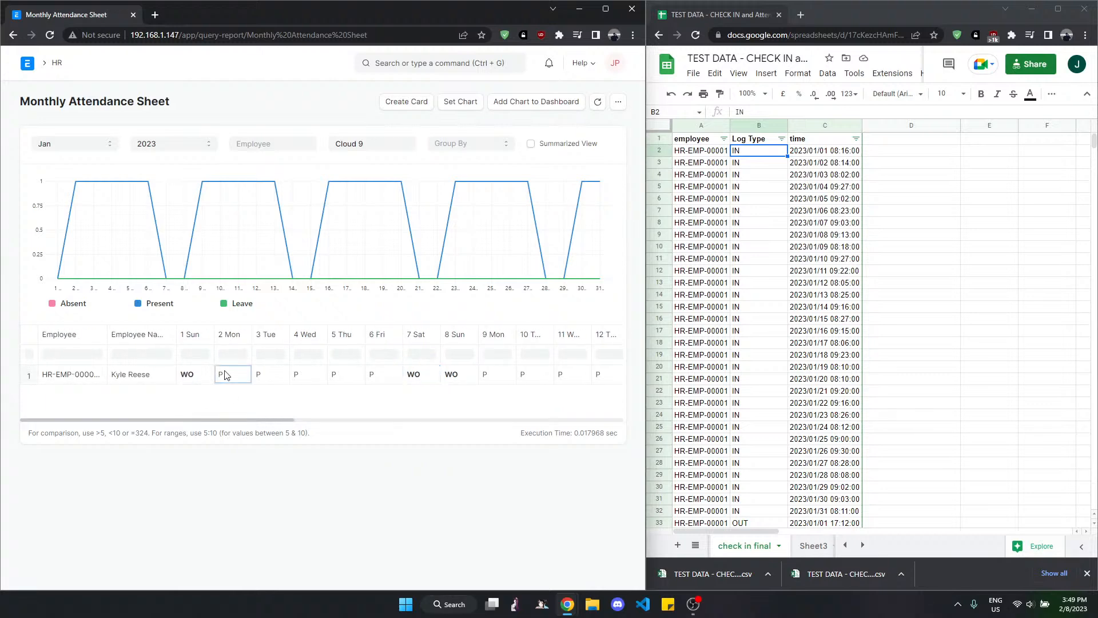
click(198, 376)
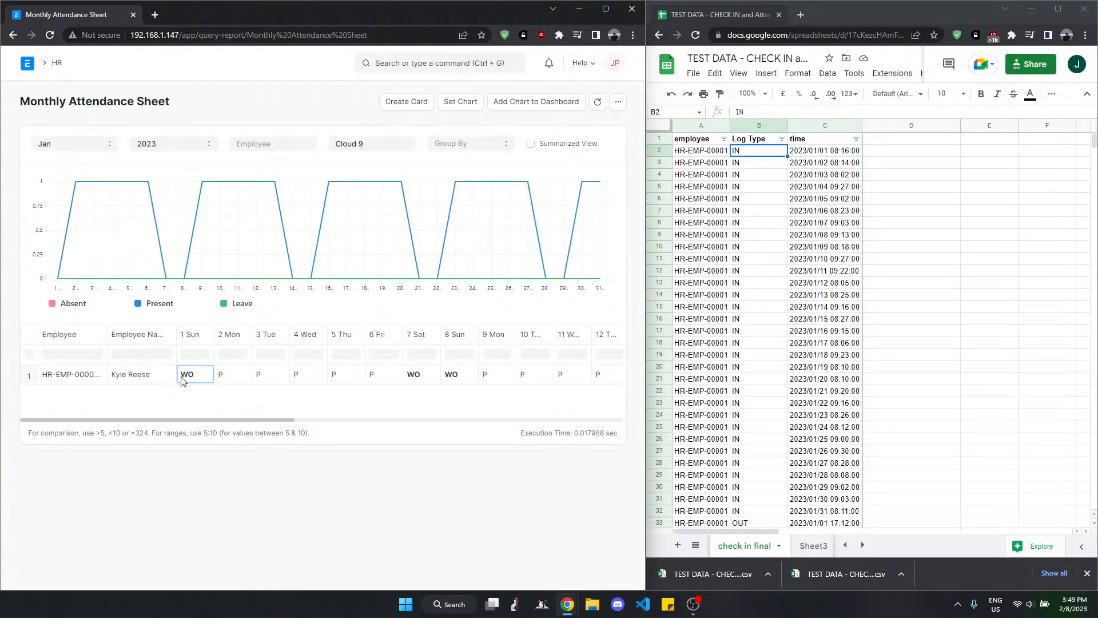
click(239, 376)
drag(284, 422, 616, 417)
click(286, 418)
click(598, 381)
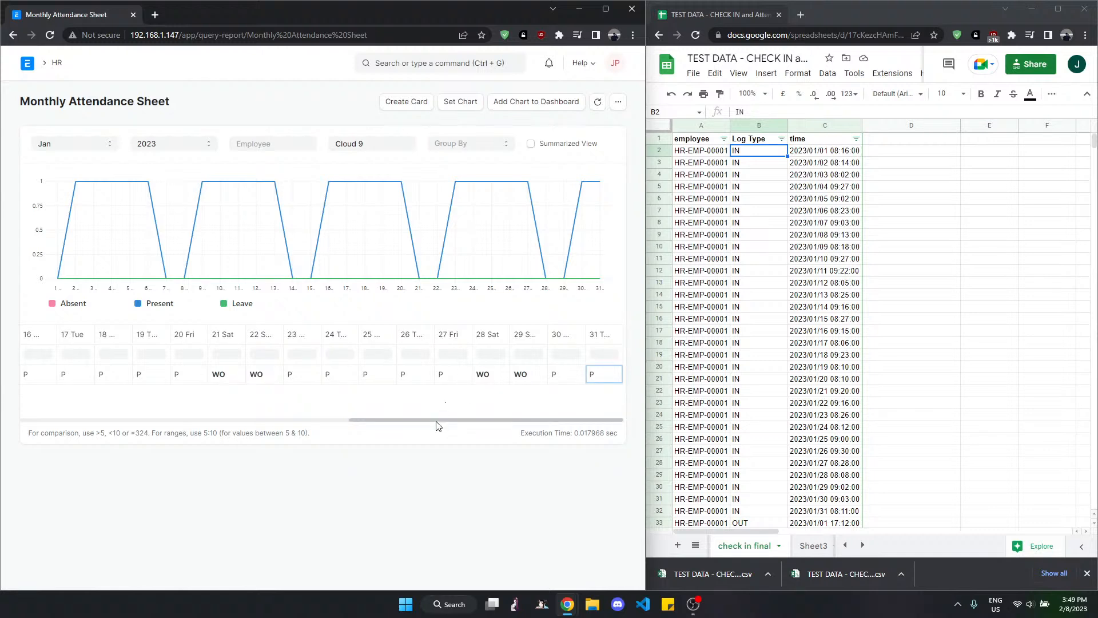
drag(375, 423, 66, 422)
mouse_move(60, 282)
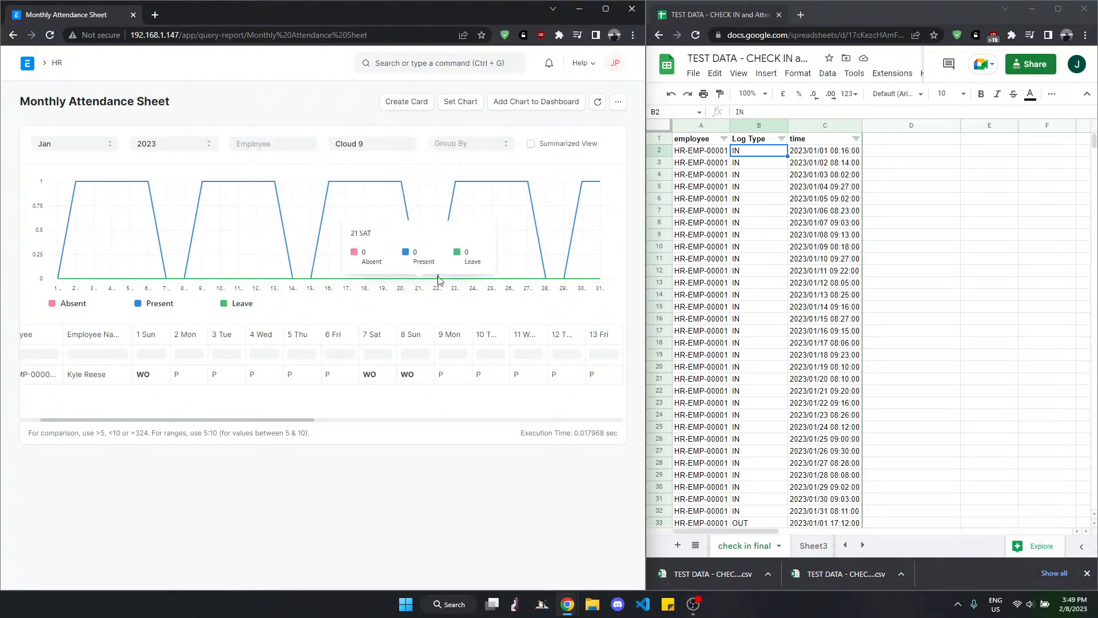
- Return to the HR workspace and review the IN and OUT times on the check in final sheet
click(57, 66)
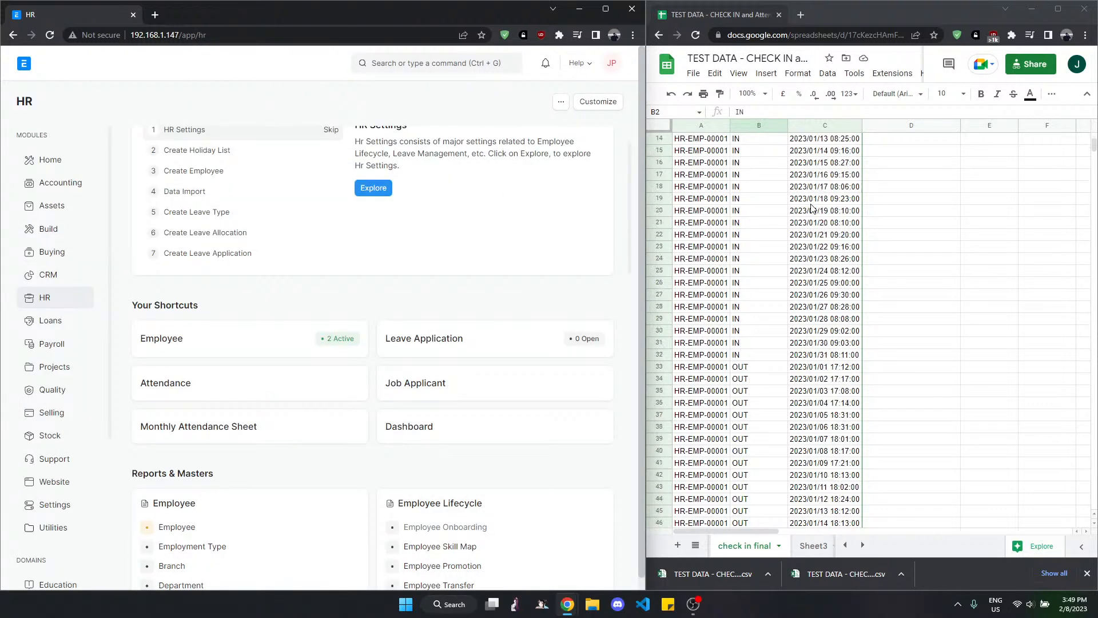
drag(706, 151, 845, 424)
click(844, 418)
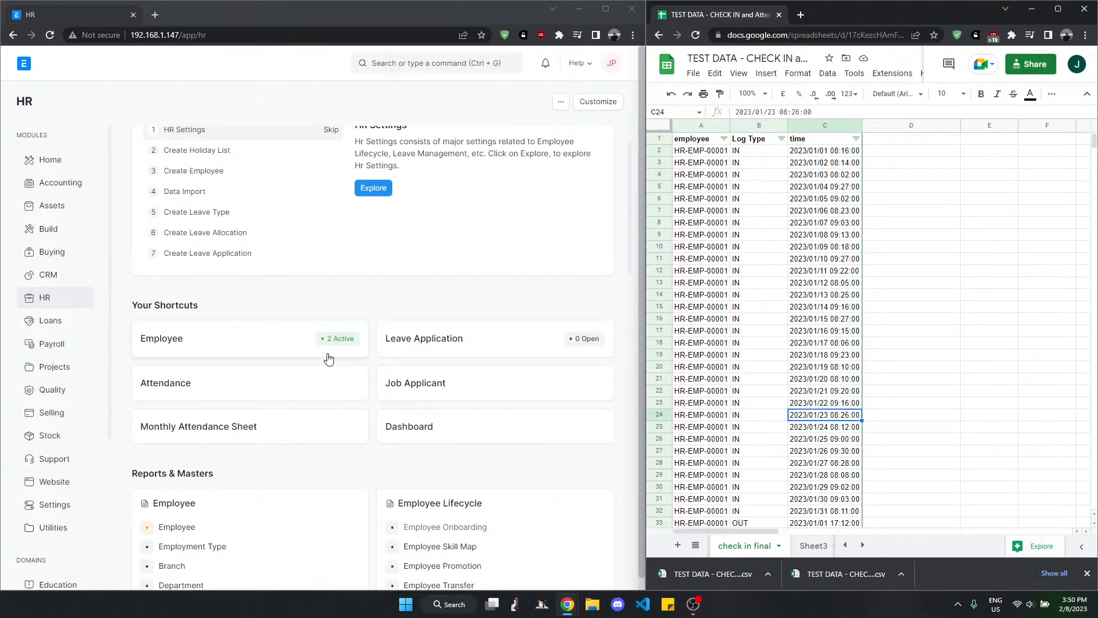
scroll(760, 466, down, 7)
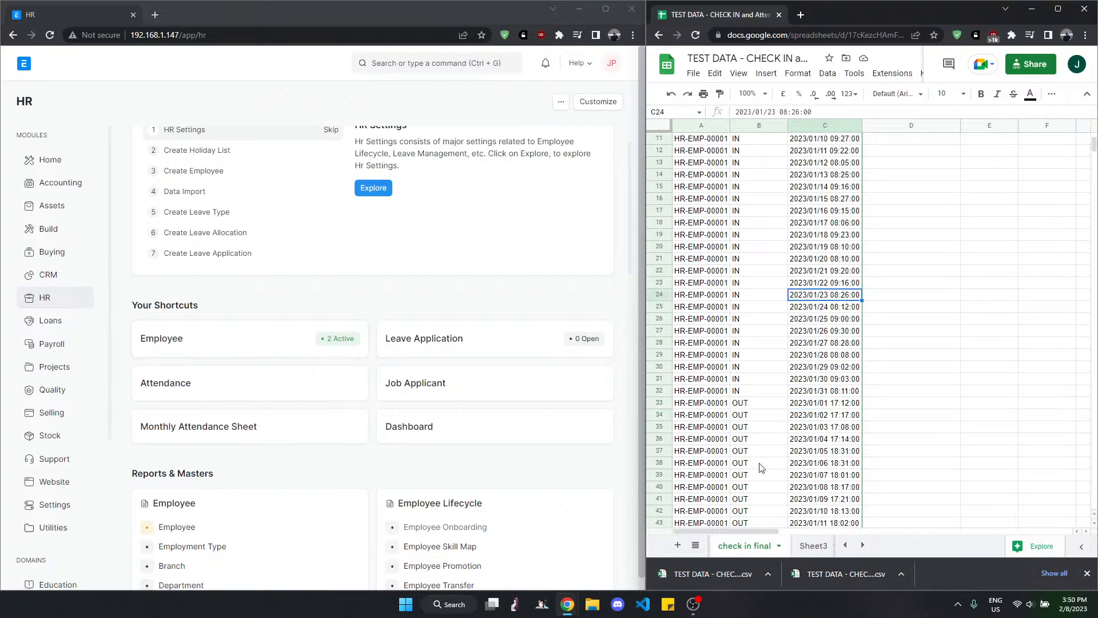
click(840, 416)
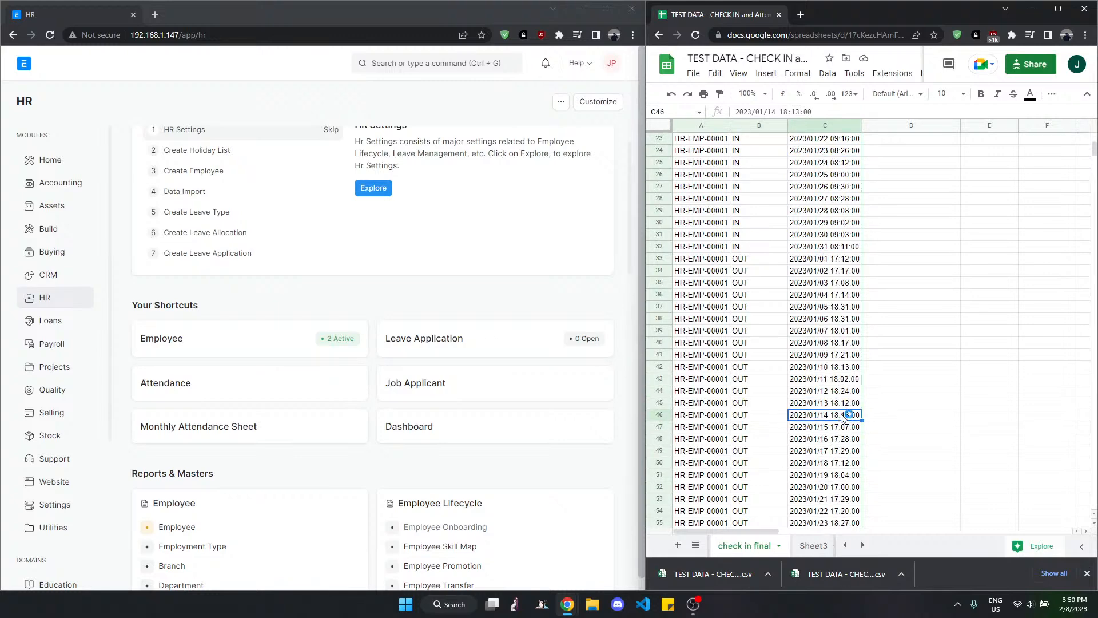
- Open the Standard Shift shift type to check its start and end times, and return to the HR workspace without saving
scroll(414, 410, down, 1)
scroll(414, 410, down, 1)
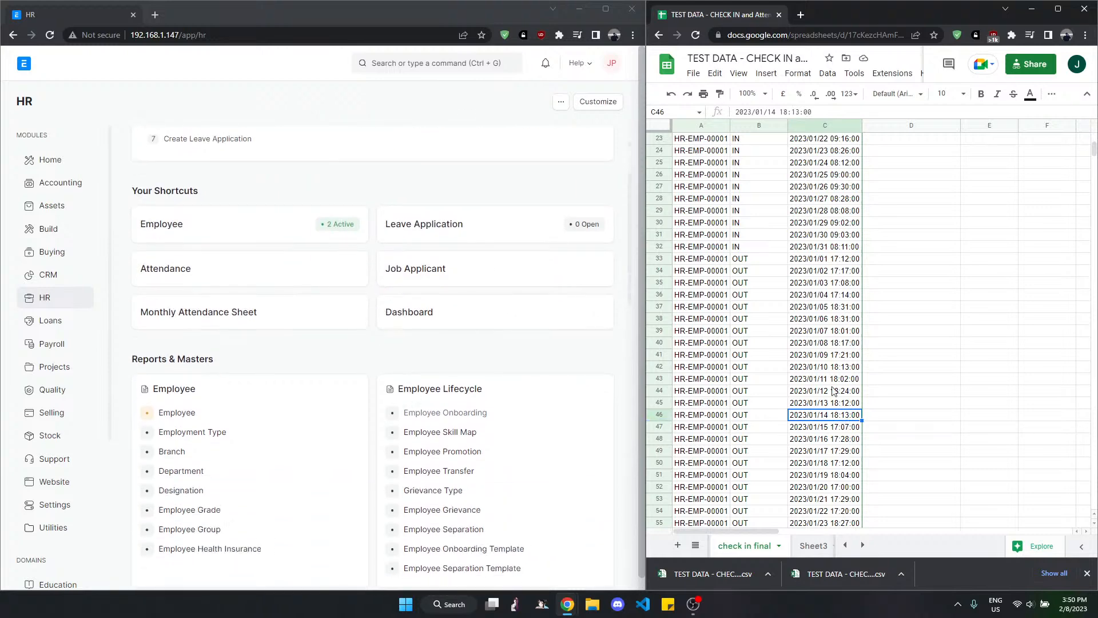
scroll(364, 334, up, 3)
scroll(144, 433, down, 10)
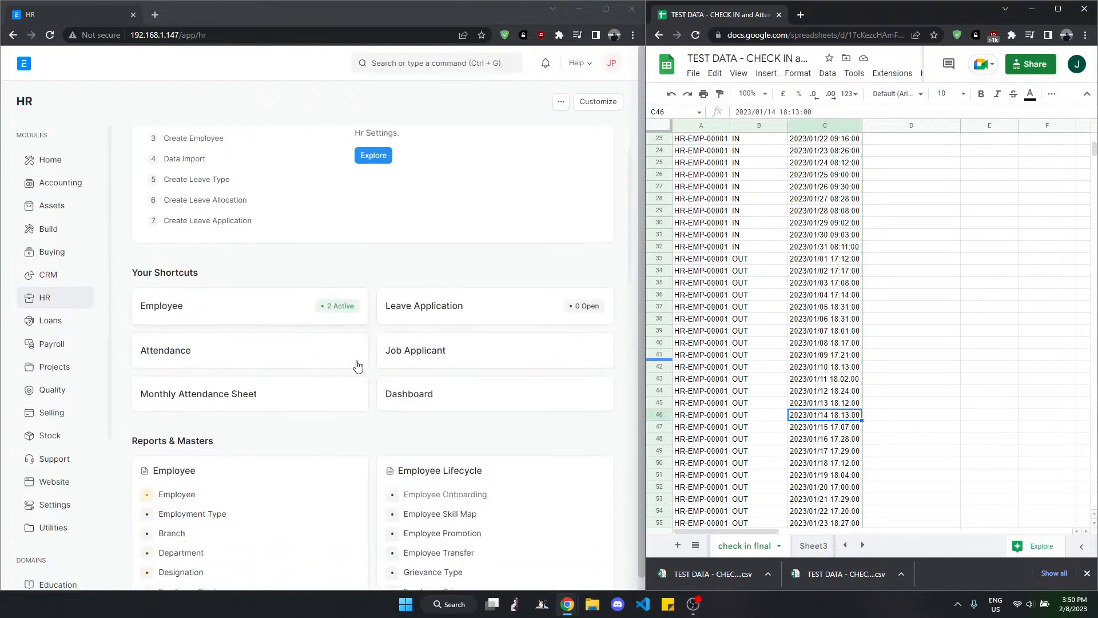
click(198, 350)
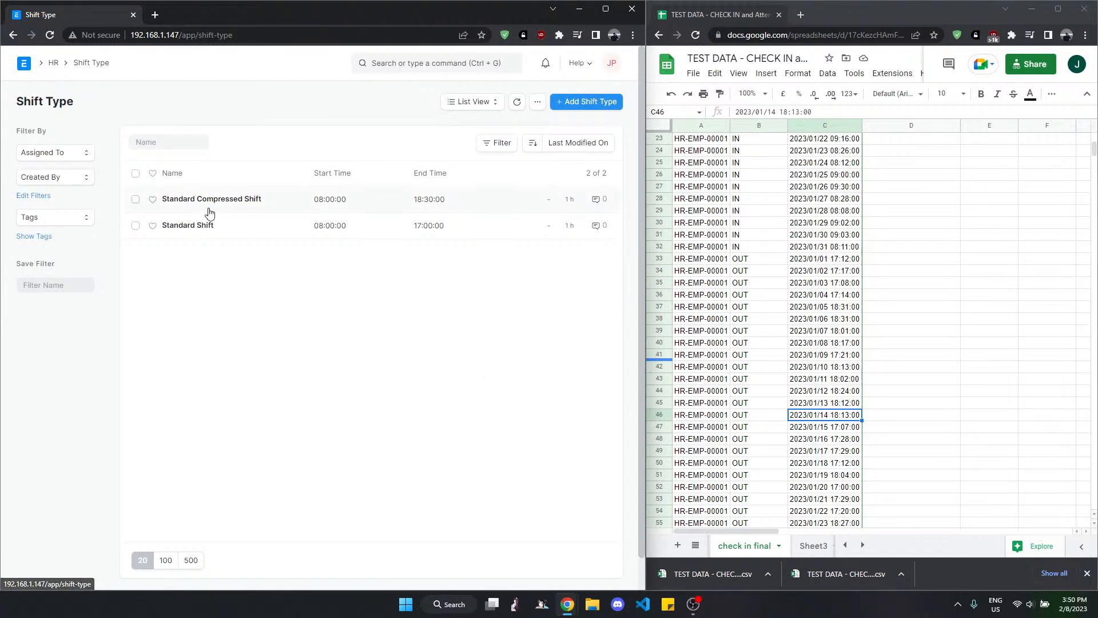
click(205, 229)
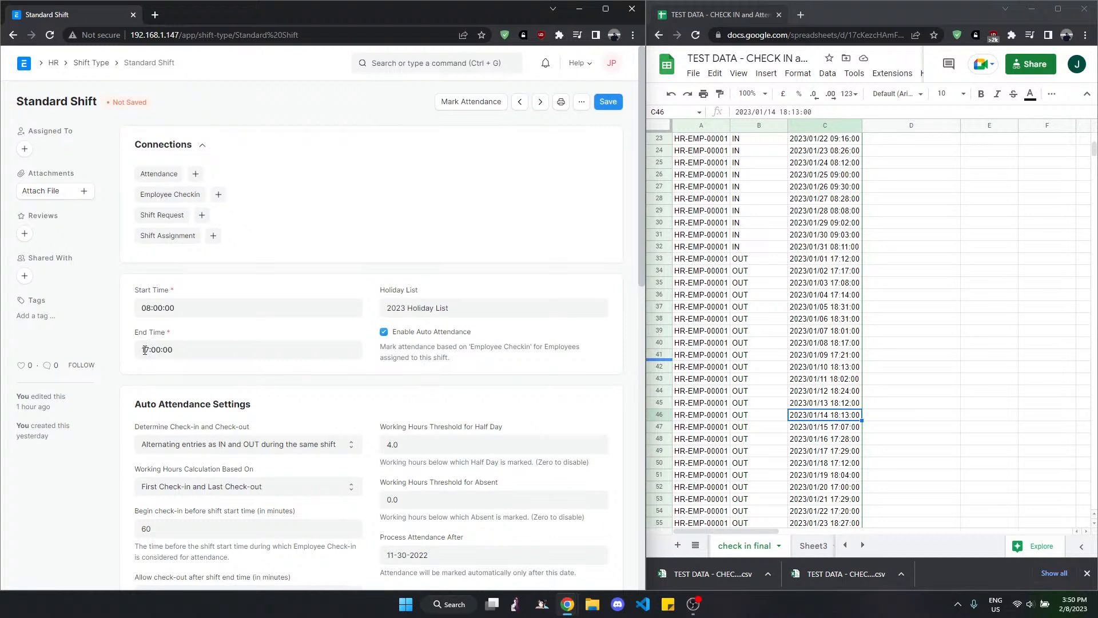
click(86, 69)
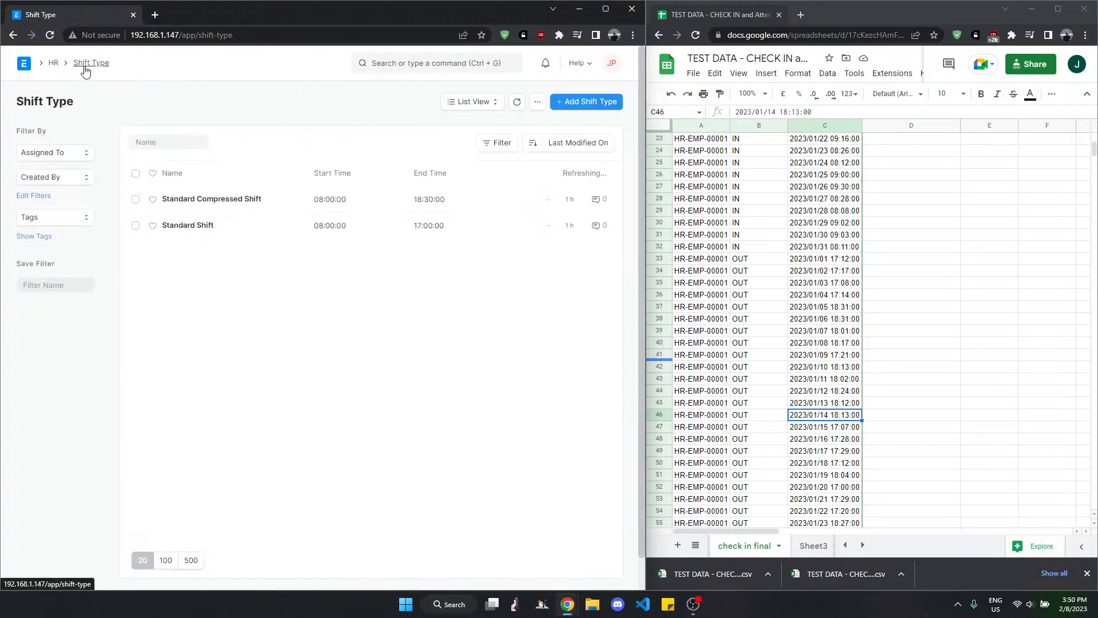
click(54, 63)
scroll(269, 338, up, 3)
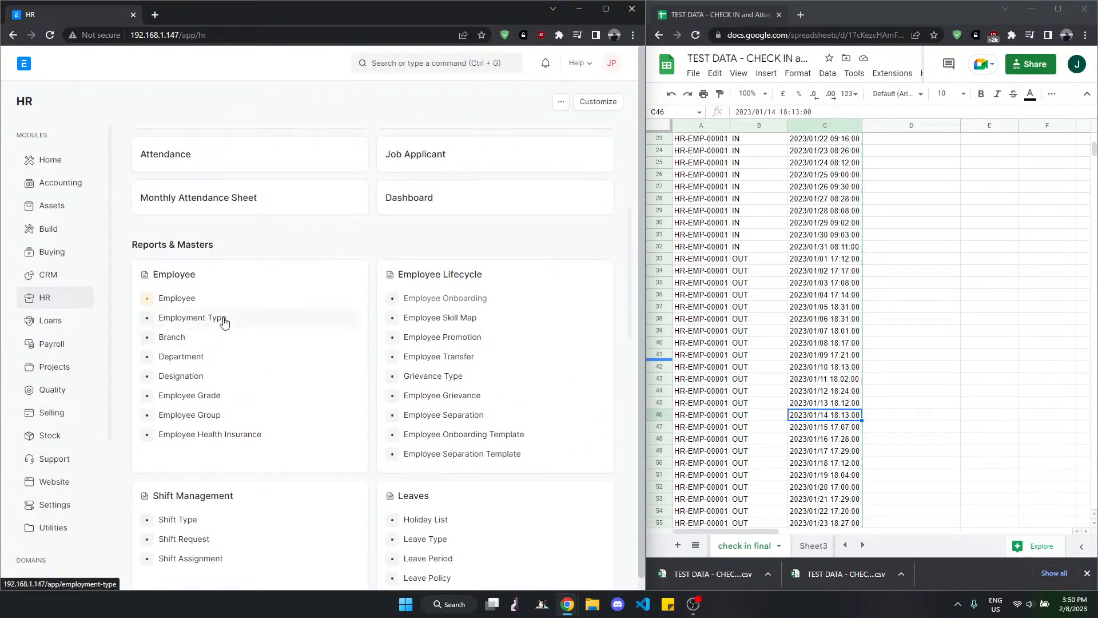
- Open the designer's employee record from the HR Employee list and copy the employee ID without renaming the record
scroll(309, 363, down, 3)
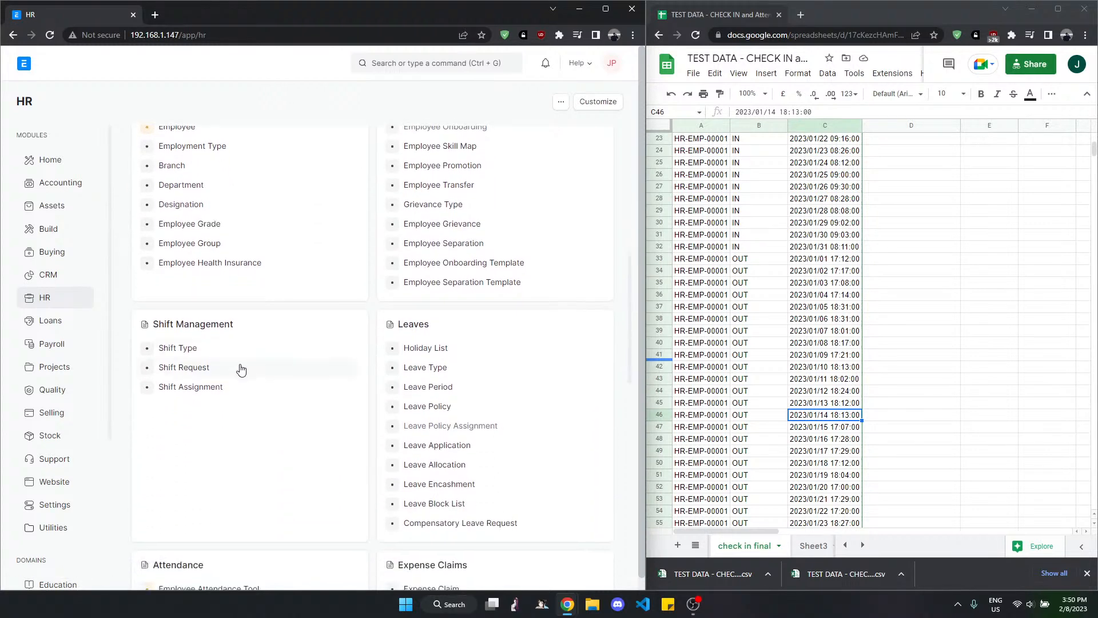
scroll(239, 341, up, 6)
scroll(240, 343, down, 2)
click(203, 356)
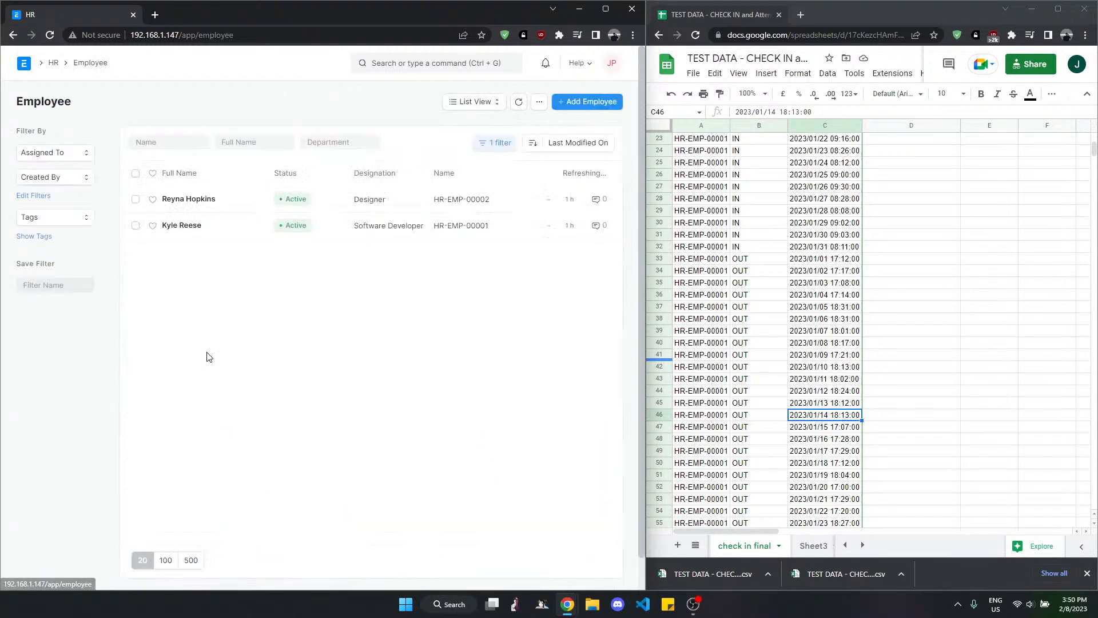
click(180, 199)
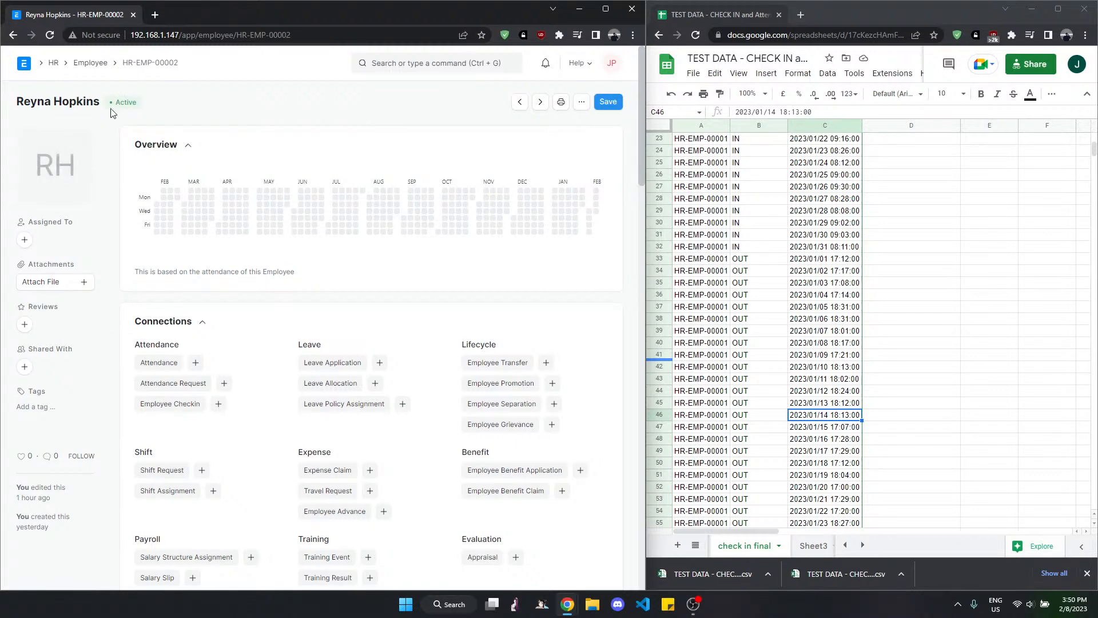
click(68, 103)
triple_click(252, 135)
key(ctrl+c)
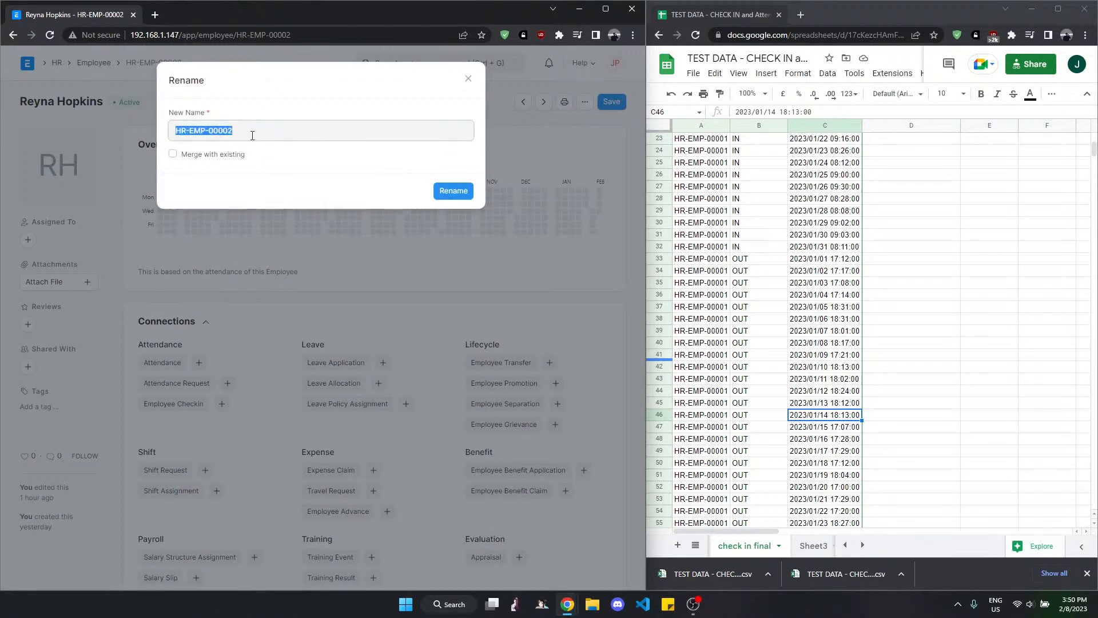
click(468, 79)
- Replace the employee ID in rows 2 to 63 of the check in final sheet with the copied ID
scroll(796, 231, up, 5)
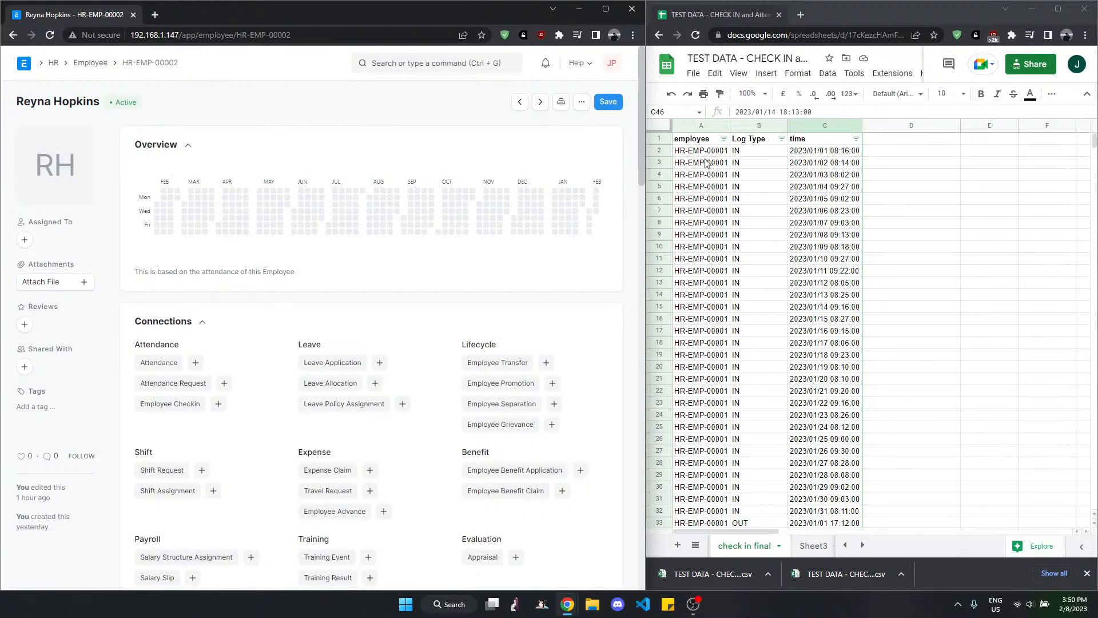
click(711, 150)
key(ctrl+v)
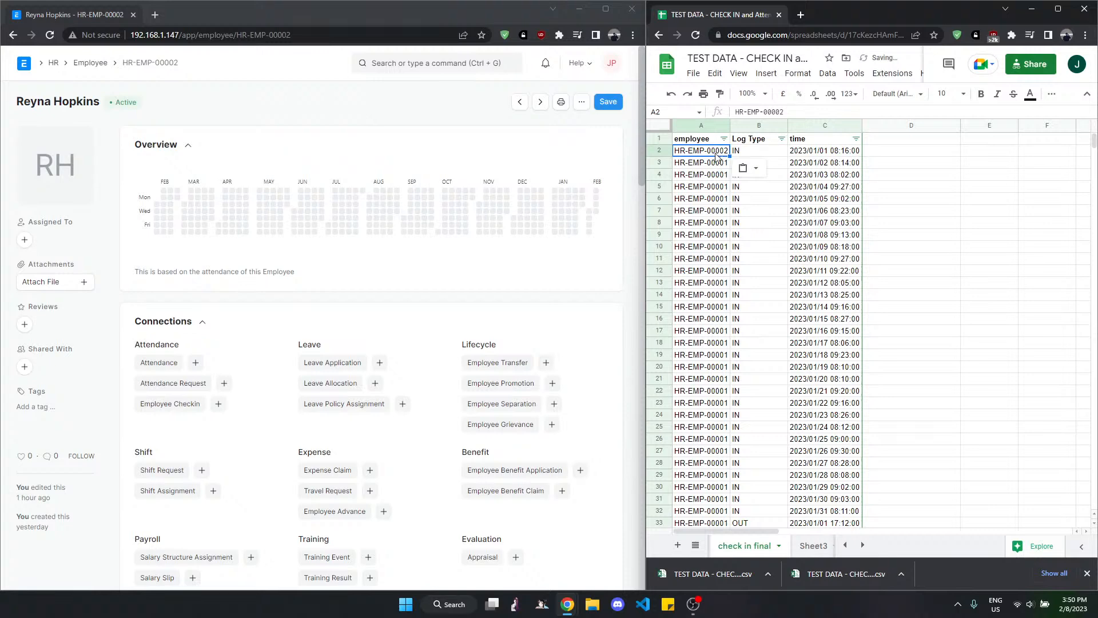
drag(702, 162, 701, 301)
text(HR-EMP-00002 HR-EMP-00002 HR-EMP-00002 HR-EMP-00002 HR-EMP-00002 HR-EMP-00002 HR-EMP-00002 HR-EMP-00002 HR-EMP-00002 HR-EMP-00002 HR-EMP-00002 HR-EMP-00002 HR-EMP-00002 HR-EMP-00002 HR-EMP-00002 HR-EMP-00002 HR-EMP-00002 HR-EMP-00002 HR-EMP-00002 HR-EMP-00002 HR-EMP-00002 HR-EMP-00002 HR-EMP-00002 HR-EMP-00002 HR-EMP-00002 HR-EMP-00002 HR-EMP-00002 HR-EMP-00002 HR-EMP-00002 HR-EMP-00002 HR-EMP-00002 HR-EMP-00002 HR-EMP-00002 HR-EMP-00002 HR-EMP-00002 HR-EMP-00002 HR-EMP-00002 HR-EMP-00002 HR-EMP-00002 HR-EMP-00002 HR-EMP-00002 HR-EMP-00002 HR-EMP-00002 HR-EMP-00002 HR-EMP-00002 HR-EMP-00002 HR-EMP-00002 HR-EMP-00002 HR-EMP-00002 HR-EMP-00002 HR-EMP-00002 HR-EMP-00002 HR-EMP-00002 HR-EMP-00002 HR-EMP-00002 HR-EMP-00002 HR-EMP-00002 HR-EMP-00002 HR-EMP-00002 HR-EMP-00002 HR-EMP-00002)
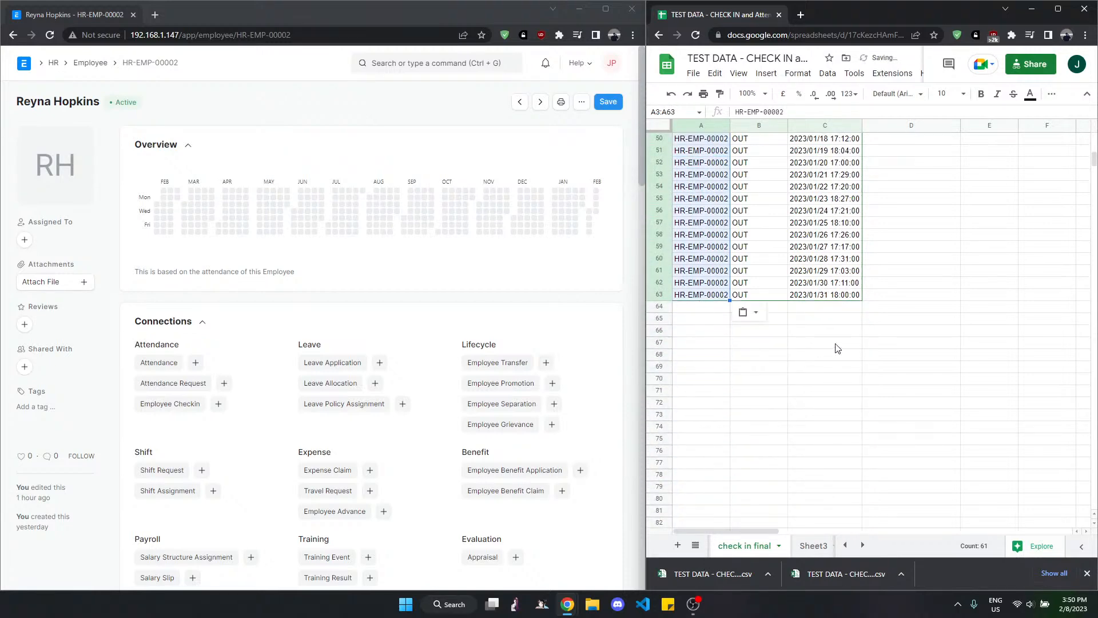
click(911, 306)
- Download the check in final sheet as comma-separated values (.csv)
scroll(912, 294, up, 10)
click(693, 74)
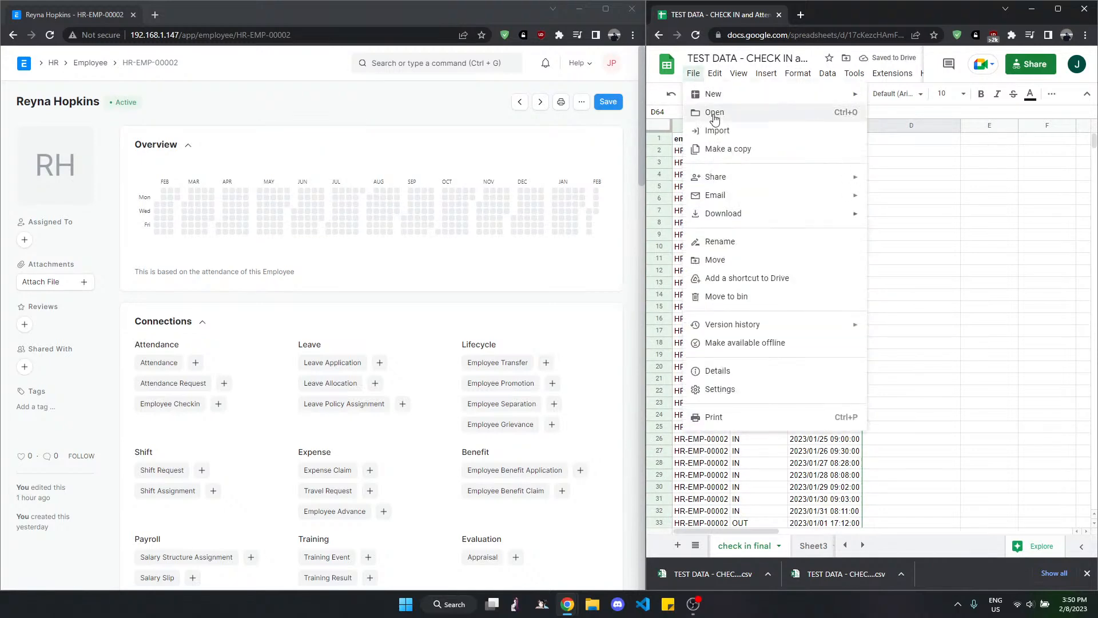
mouse_move(738, 222)
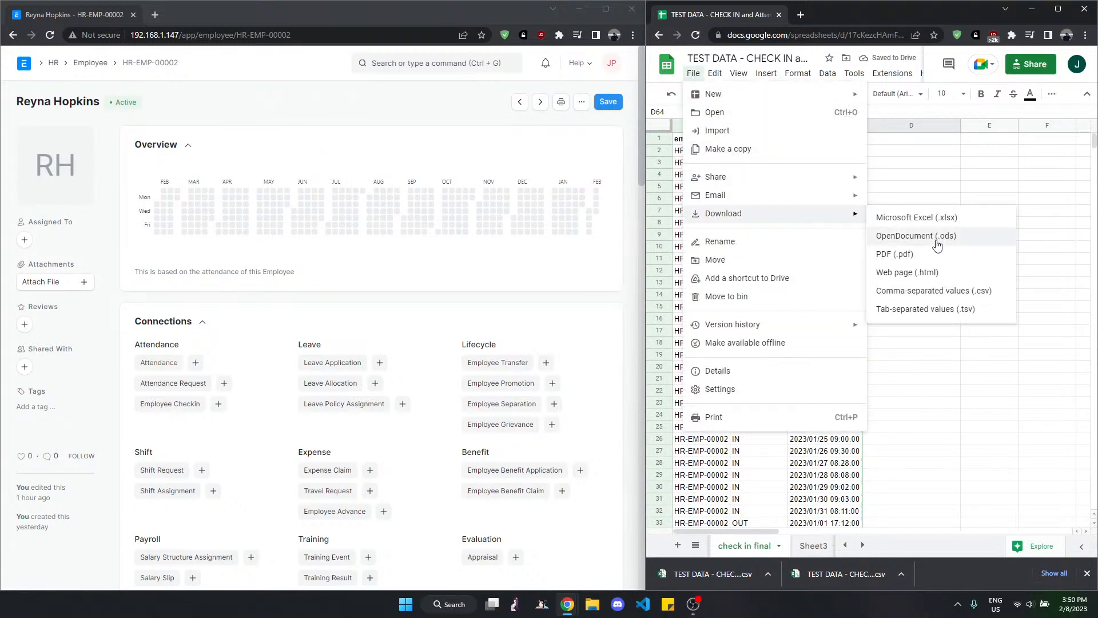
click(928, 290)
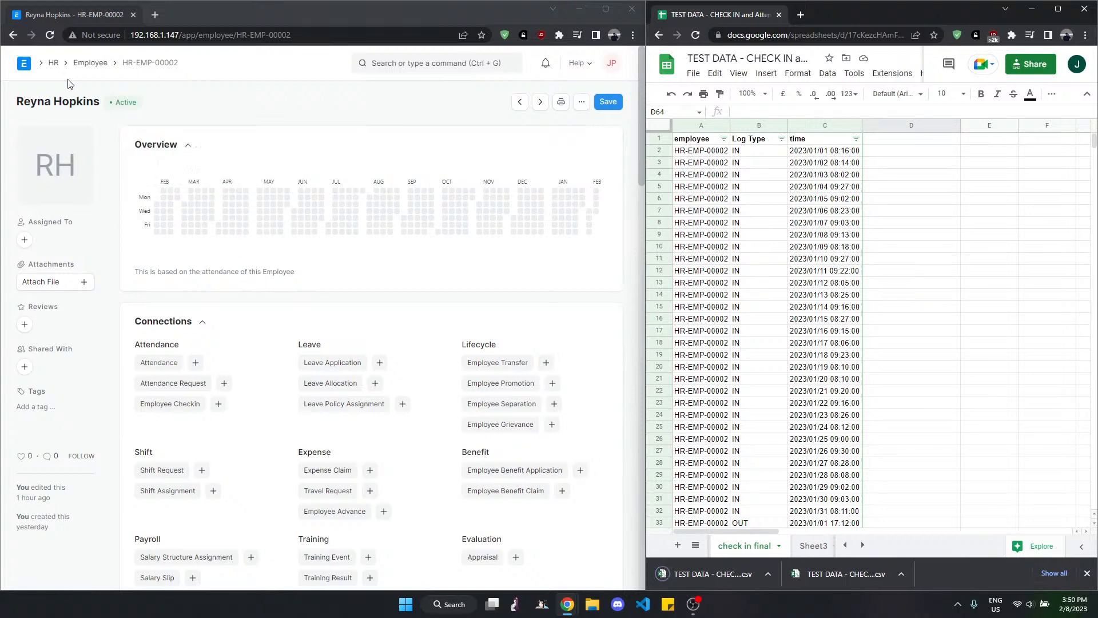
- Return to the HR workspace and open the Employee Checkin list
click(52, 65)
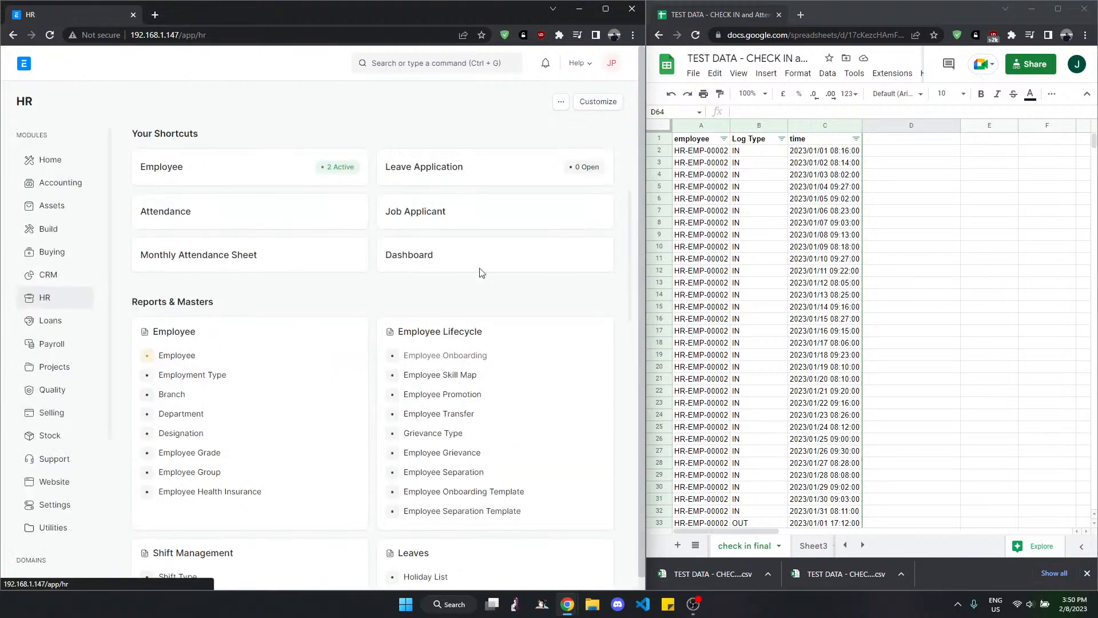
scroll(264, 211, up, 4)
scroll(514, 383, down, 5)
scroll(305, 303, up, 2)
scroll(304, 303, up, 1)
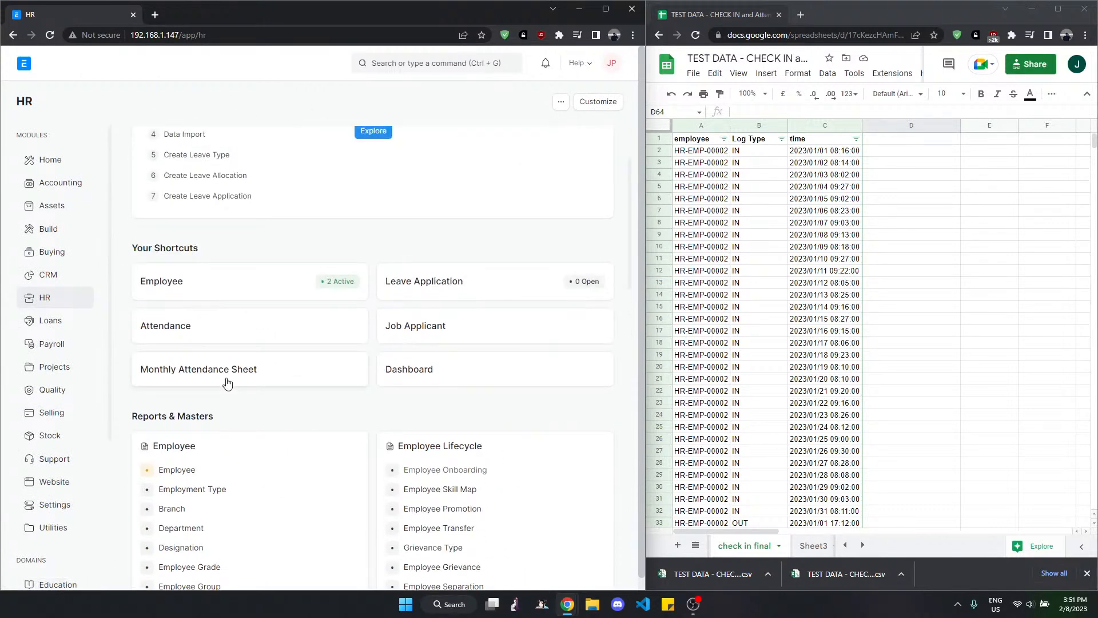
scroll(298, 348, down, 3)
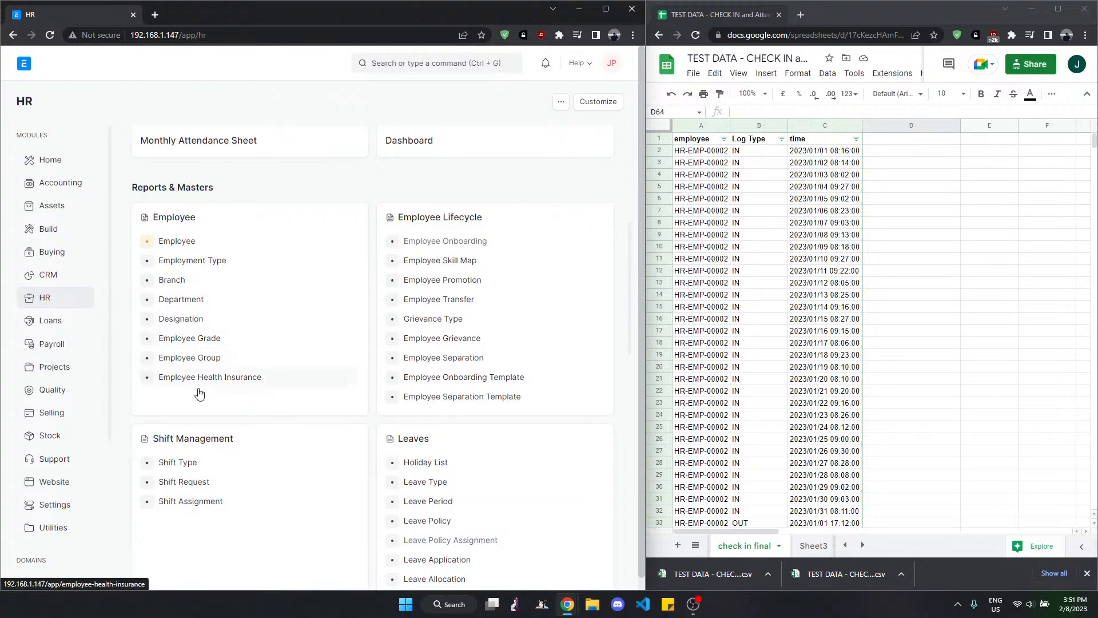
scroll(199, 389, down, 4)
click(184, 554)
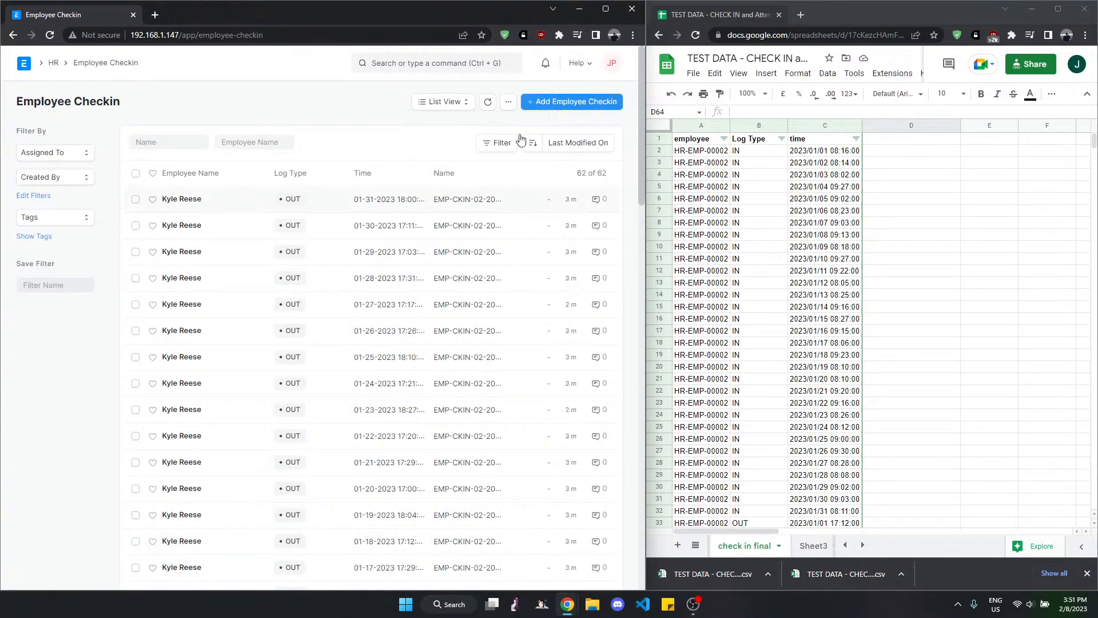
- Create and save a new data import for Employee Checkin with the import type Insert New Records
click(508, 102)
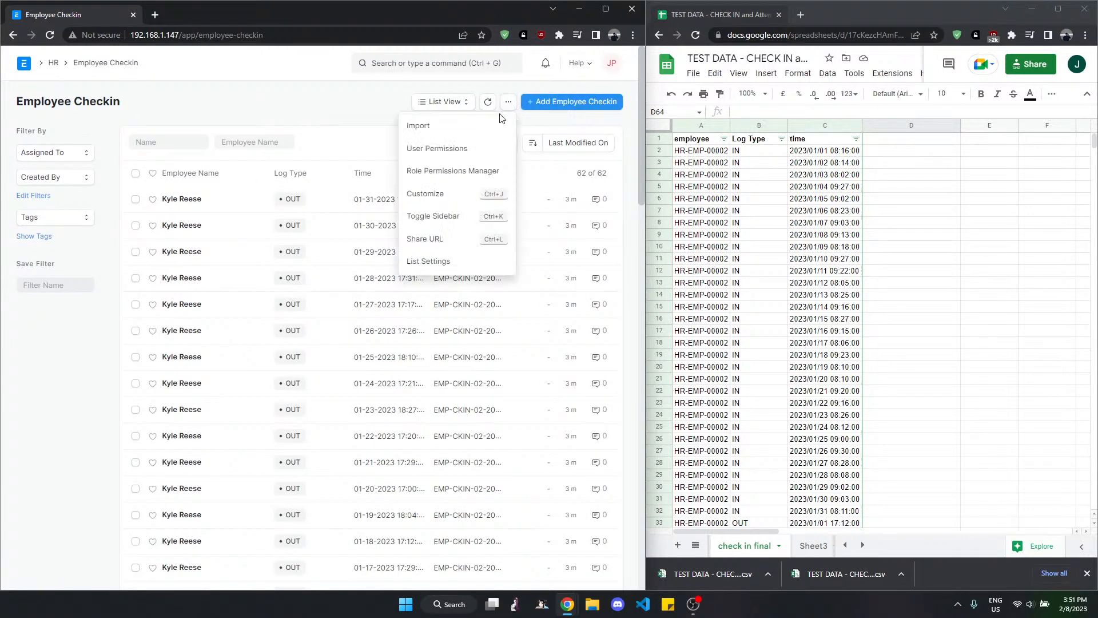
click(514, 120)
click(548, 105)
click(125, 202)
click(105, 226)
click(611, 103)
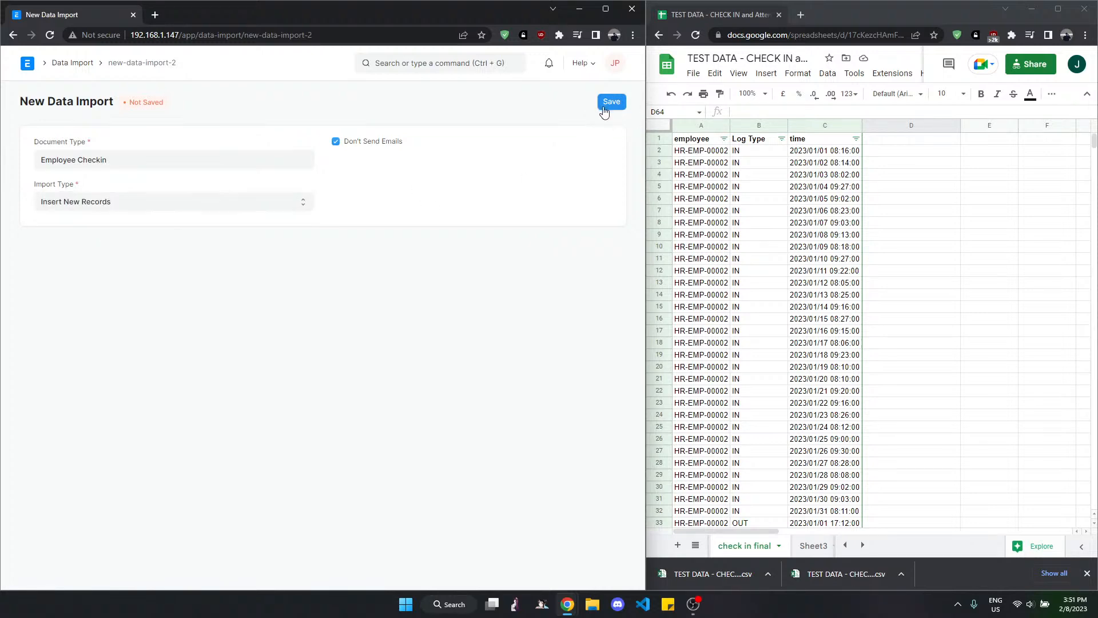
- Attach TEST DATA - CHECK IN and Attendance - check in final (5).csv from the device and start the import
click(52, 269)
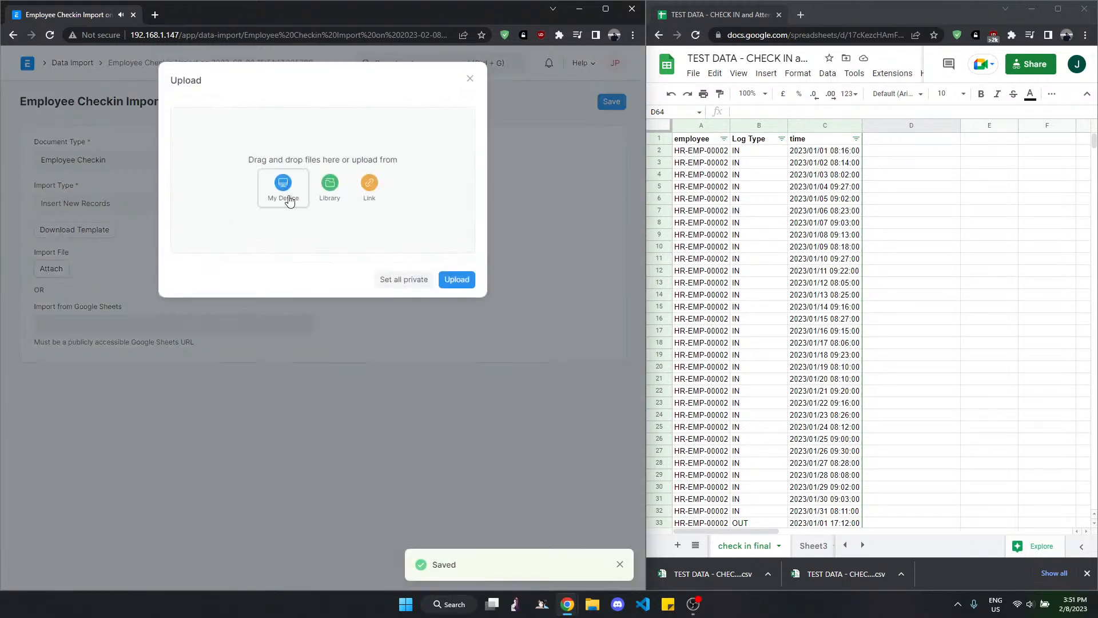
click(284, 182)
double_click(206, 108)
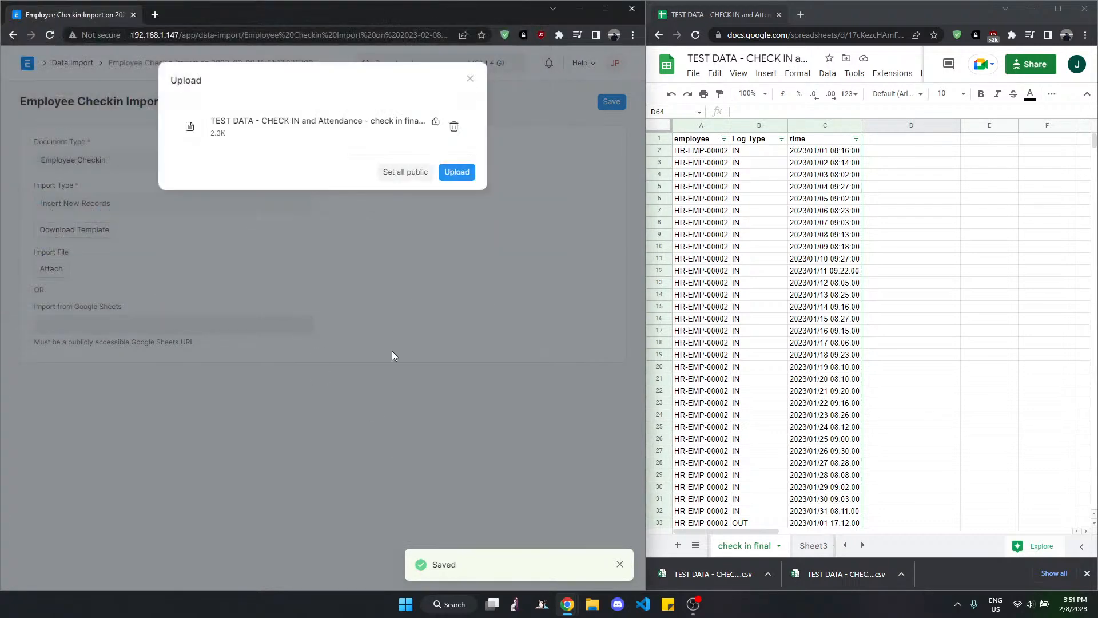
click(457, 172)
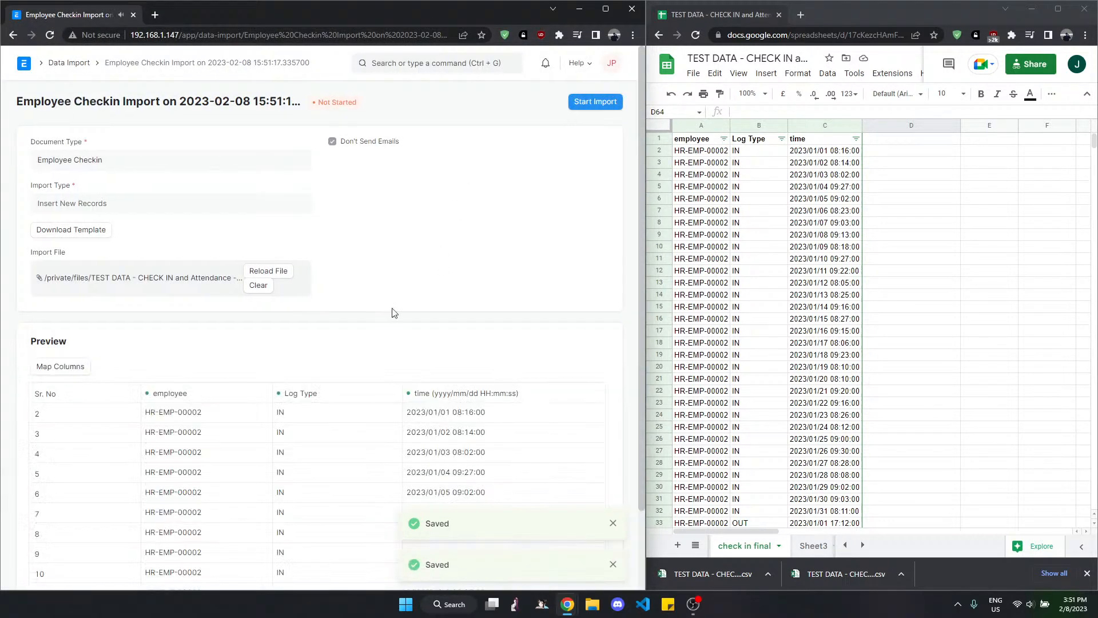
click(191, 441)
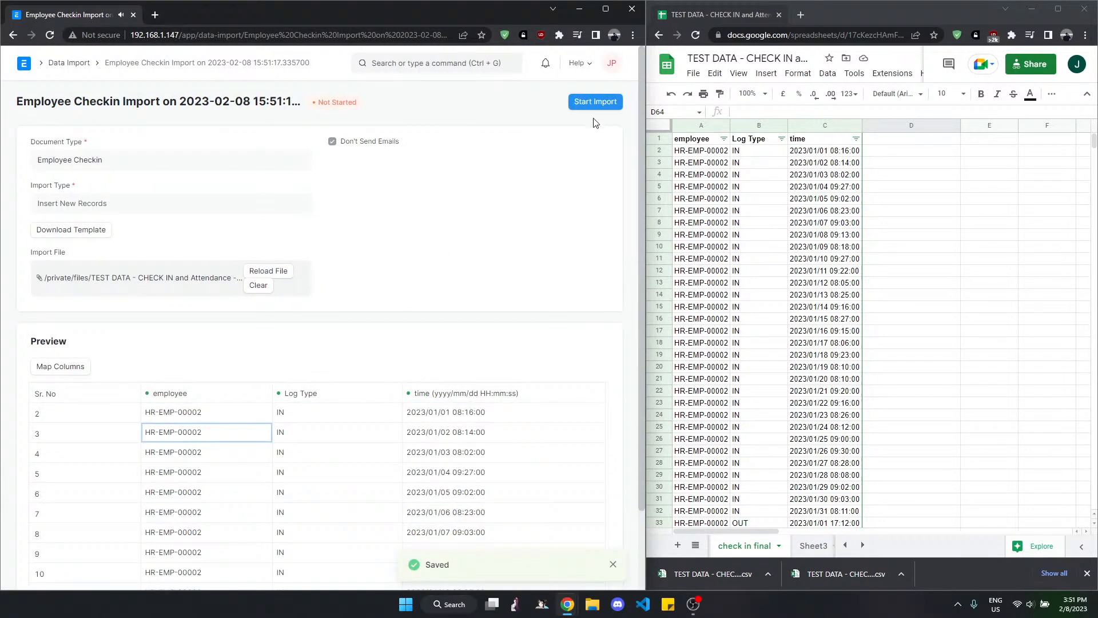
click(595, 102)
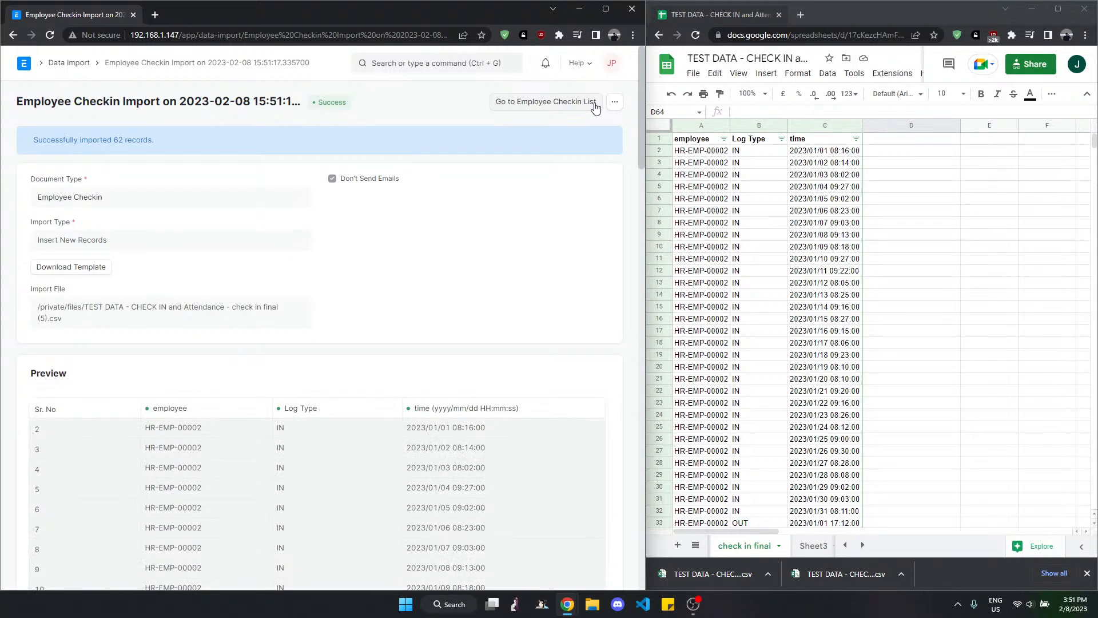
- Reopen the designer's employee record from the Employee list and check its linked Employee Checkin records
click(73, 65)
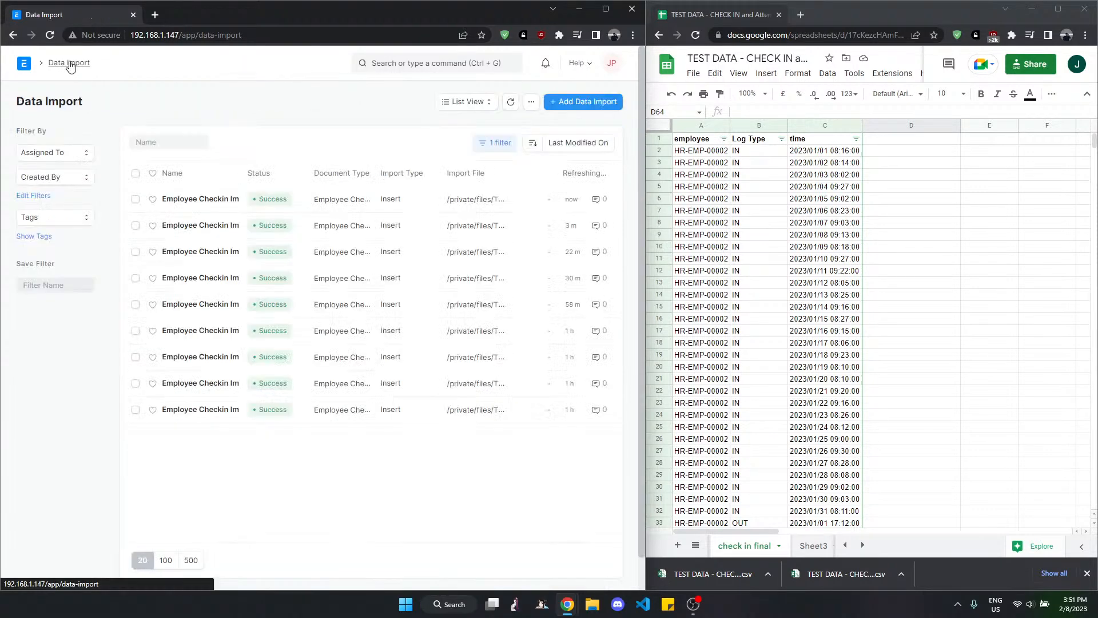
click(23, 63)
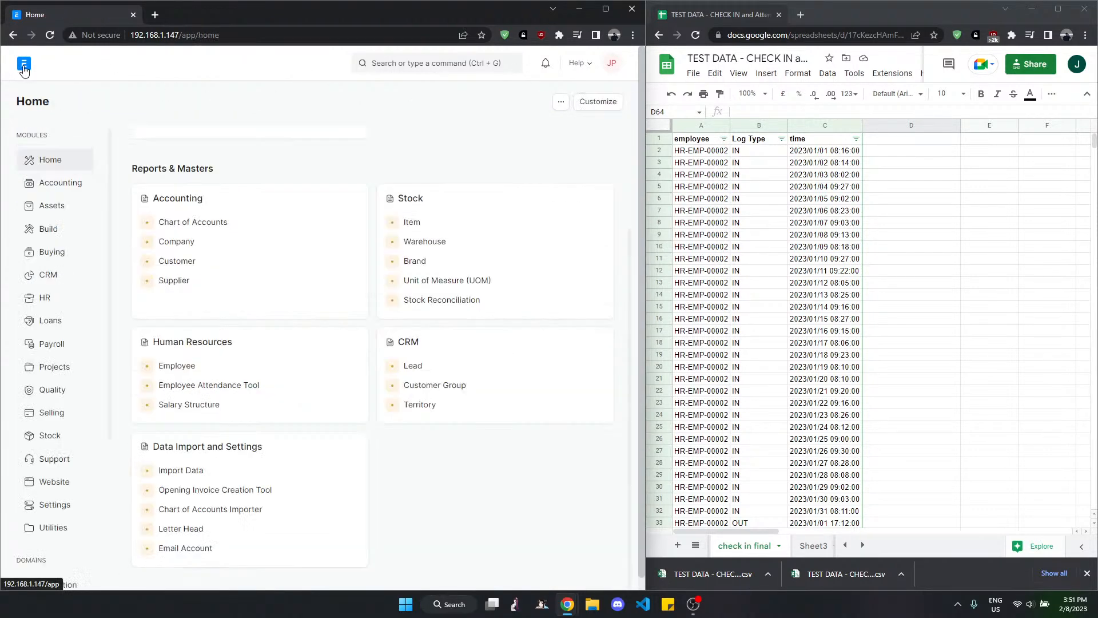
scroll(204, 323, down, 1)
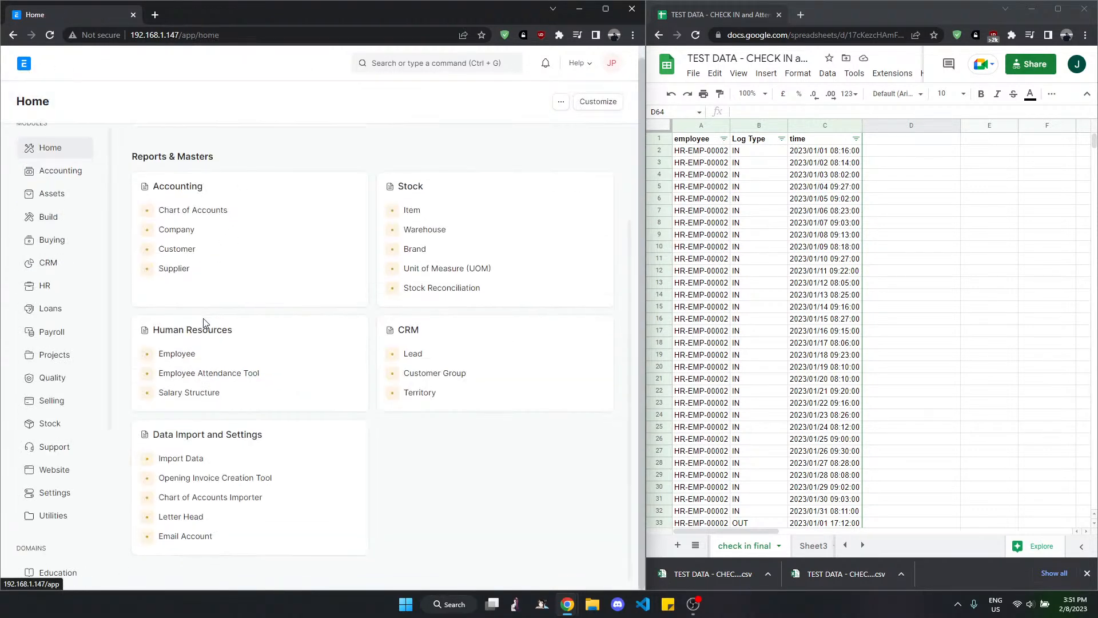
click(177, 354)
click(190, 188)
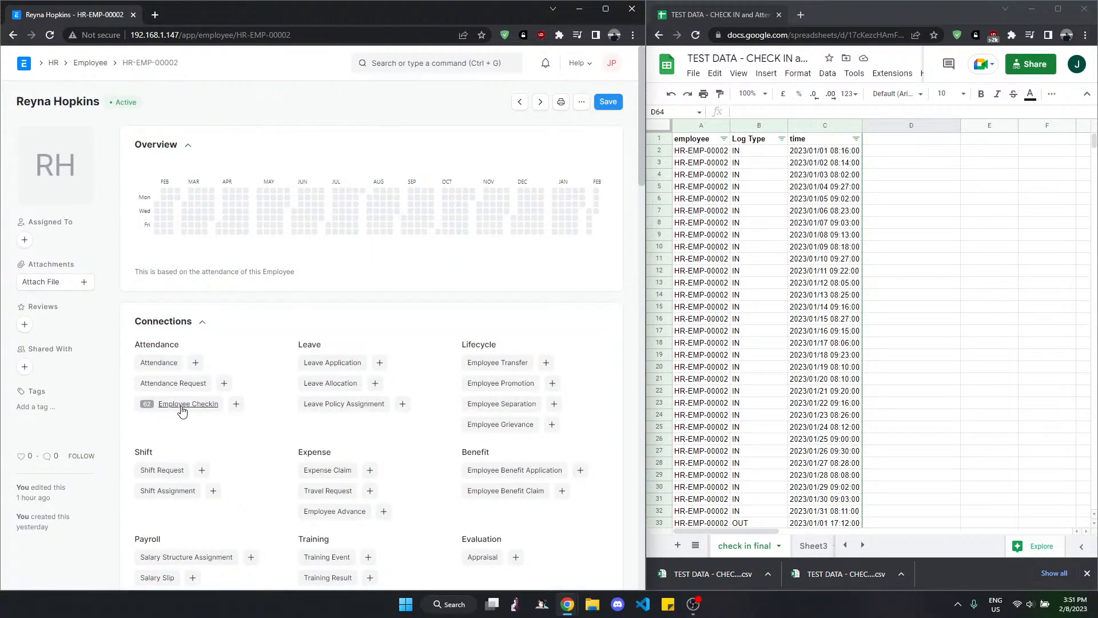
scroll(262, 373, down, 9)
scroll(257, 338, up, 9)
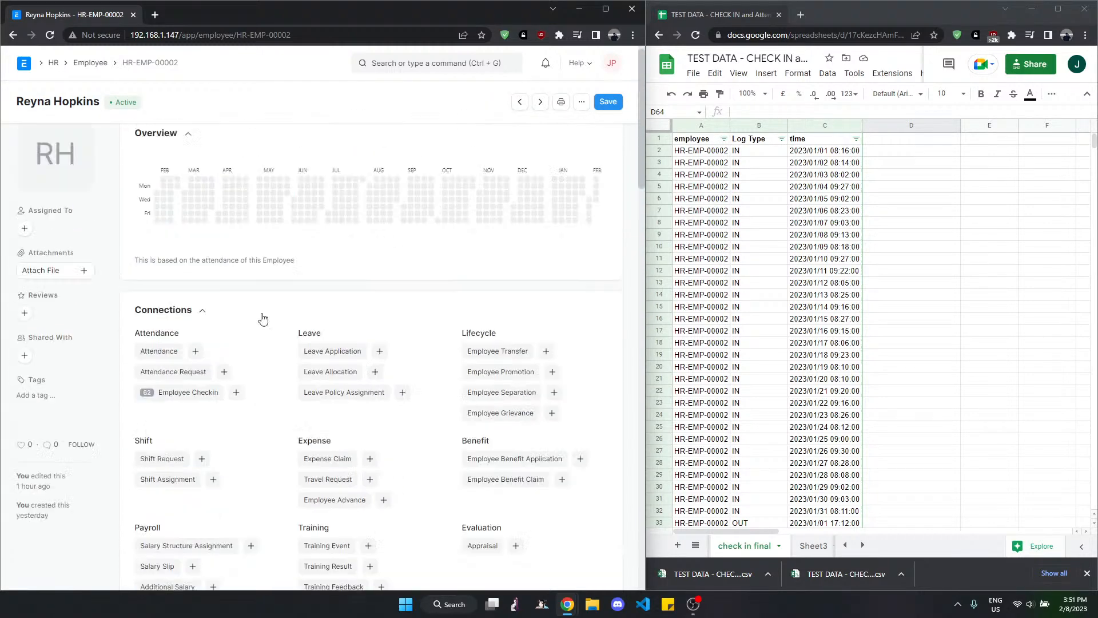
- Open the Standard Shift shift type, mark attendance for it, and dismiss the resulting message
click(426, 60)
text(s)
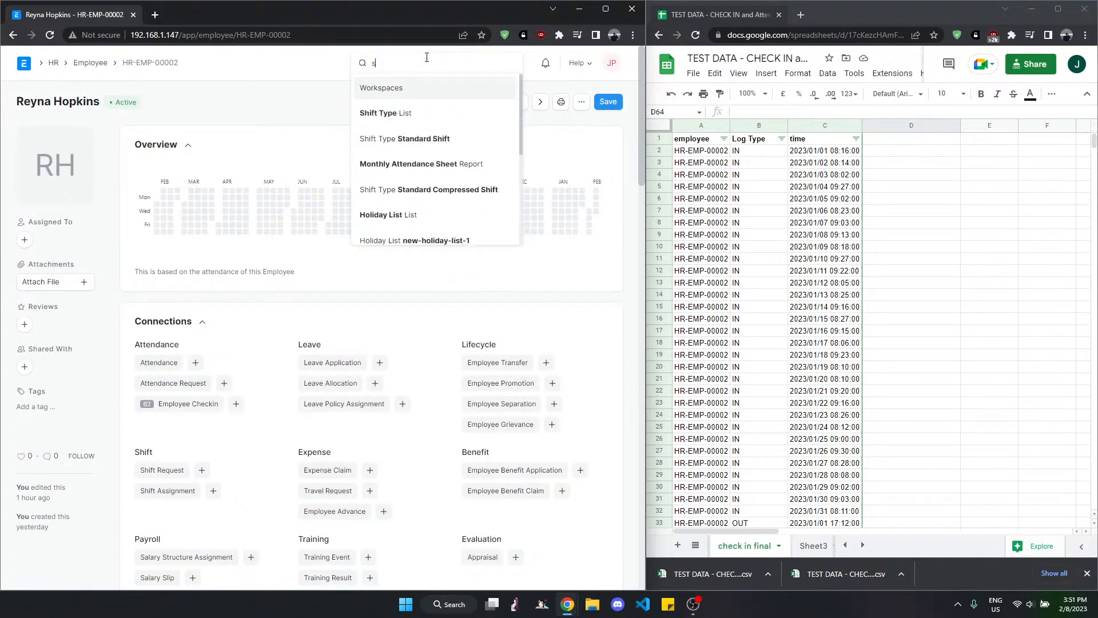
click(426, 114)
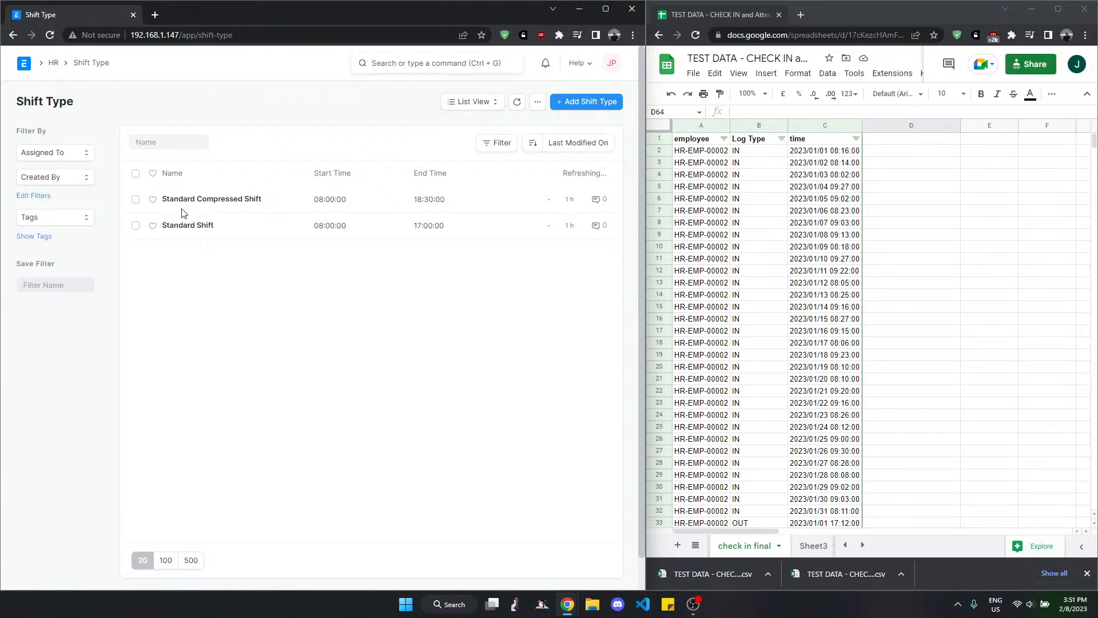
click(184, 227)
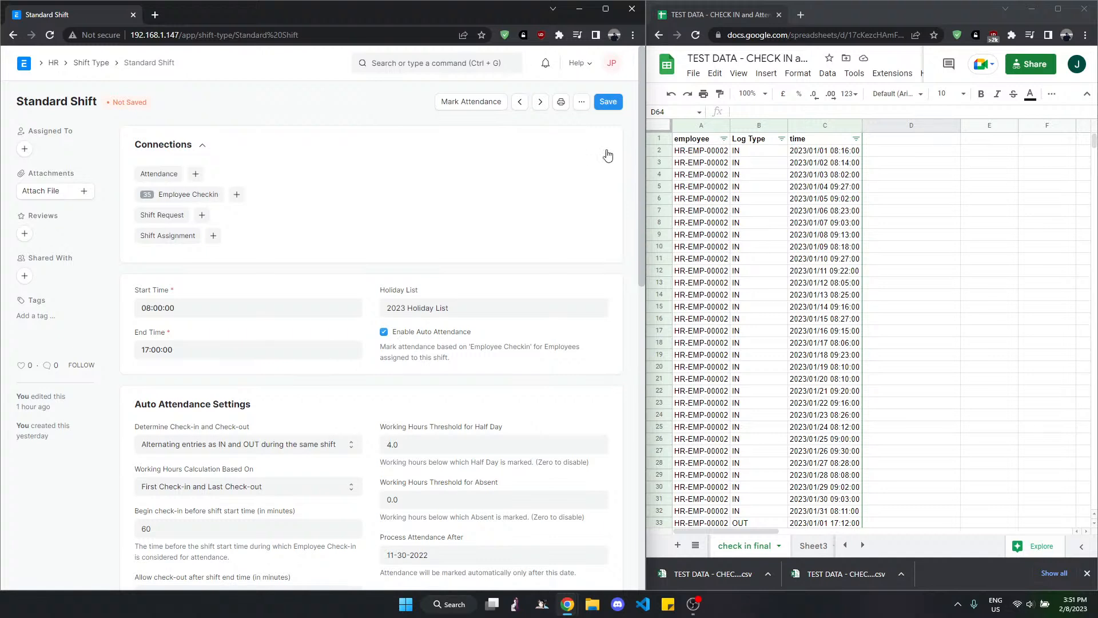
click(476, 107)
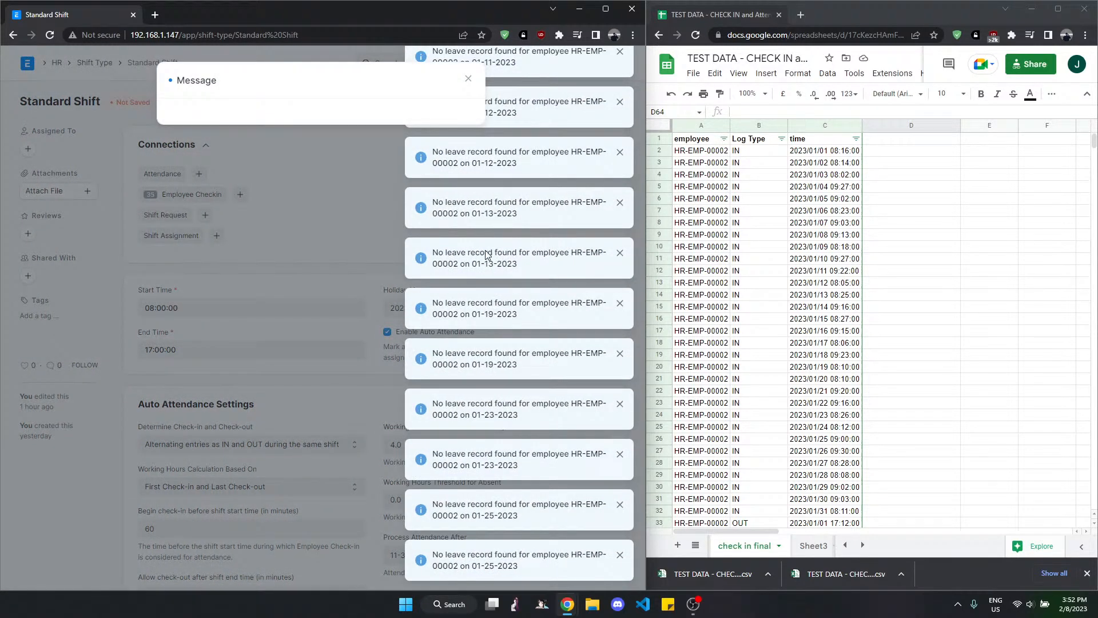
click(244, 136)
scroll(465, 314, down, 10)
scroll(465, 315, up, 10)
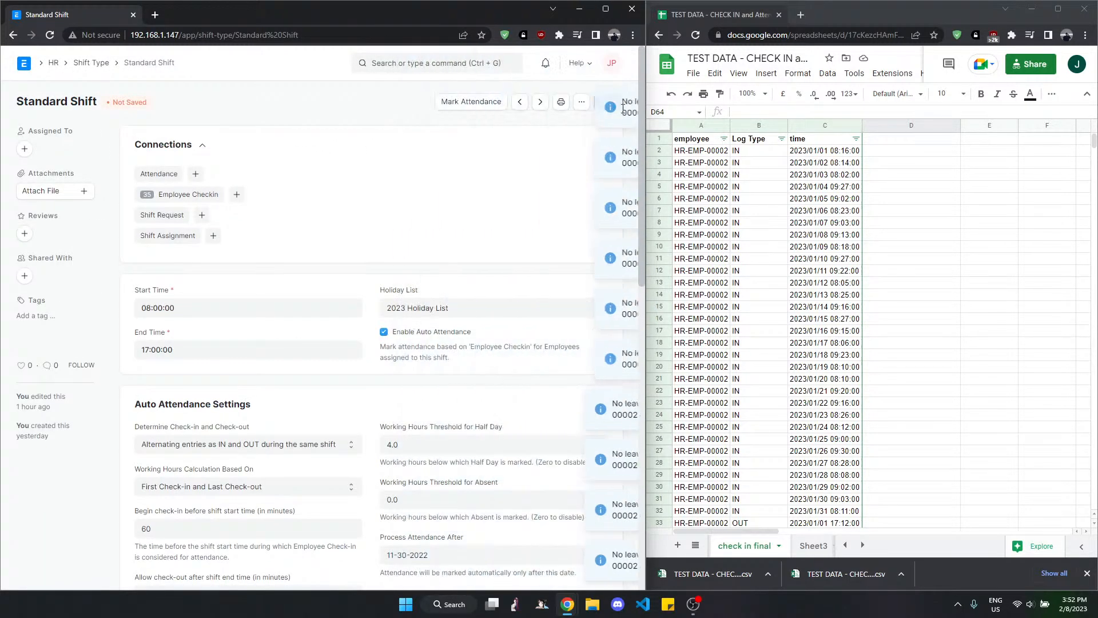
- Clear the filters in the Attendance list and open the designer's Half Day record dated 01-25-2023
click(54, 63)
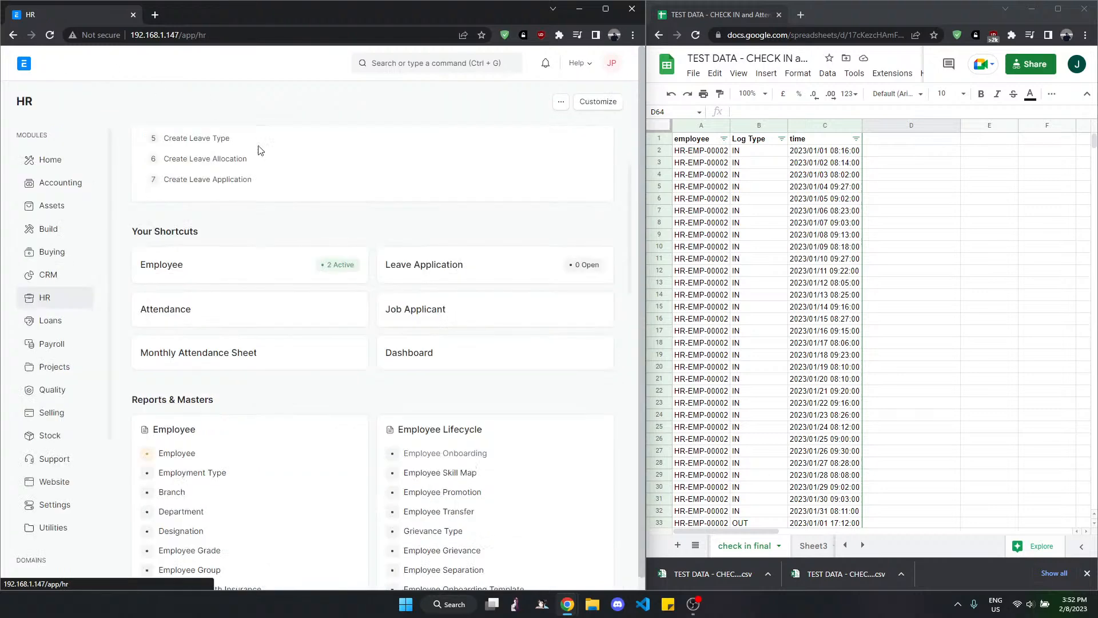
click(235, 317)
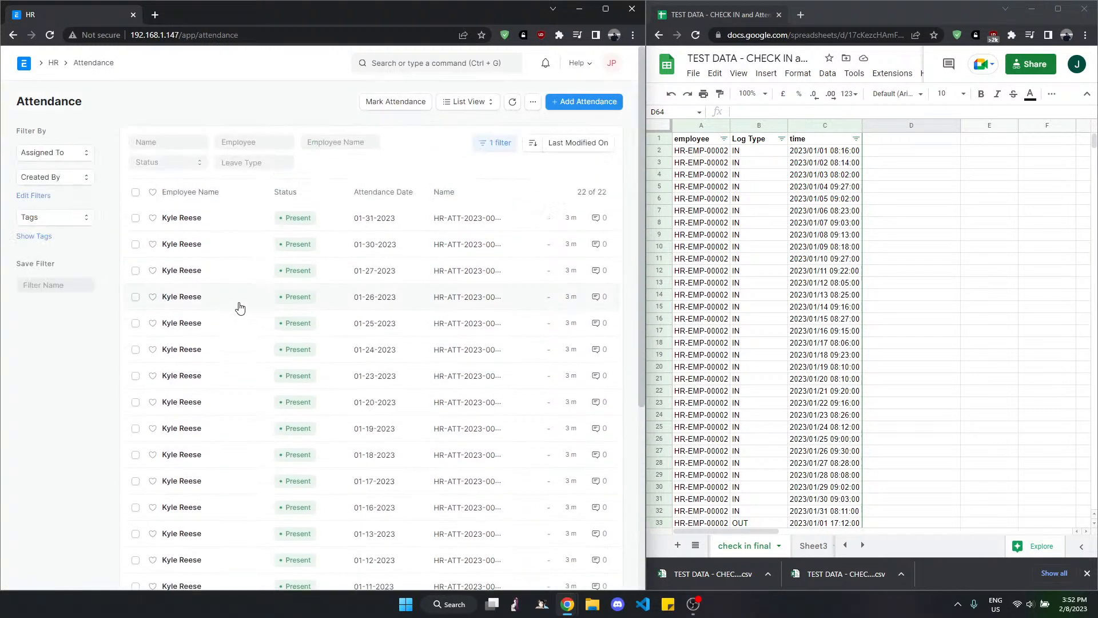
click(502, 144)
click(487, 210)
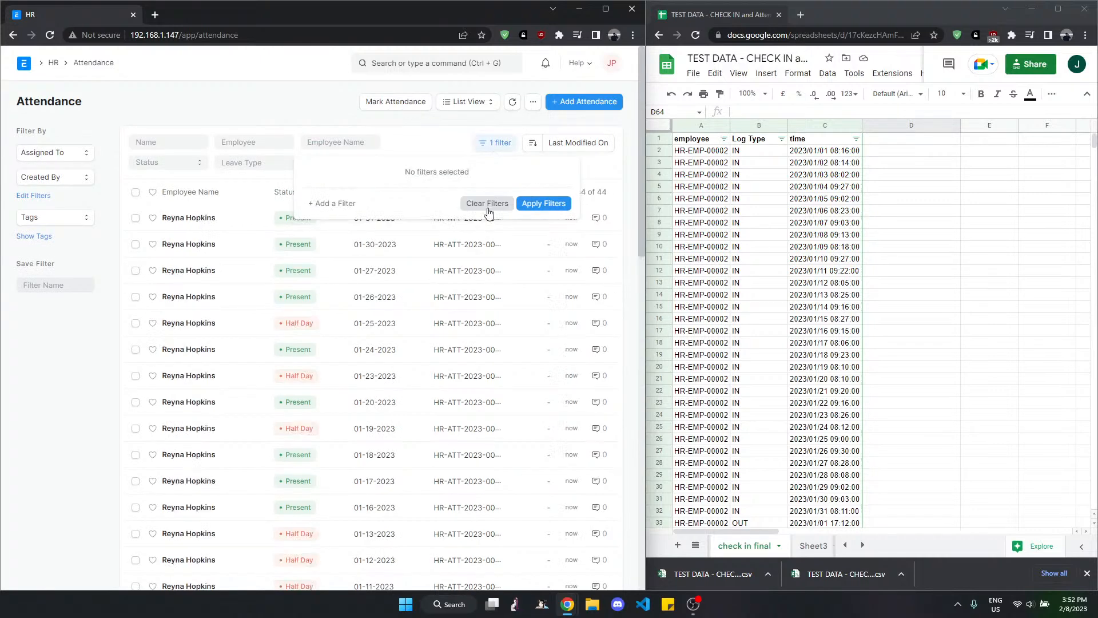
click(251, 324)
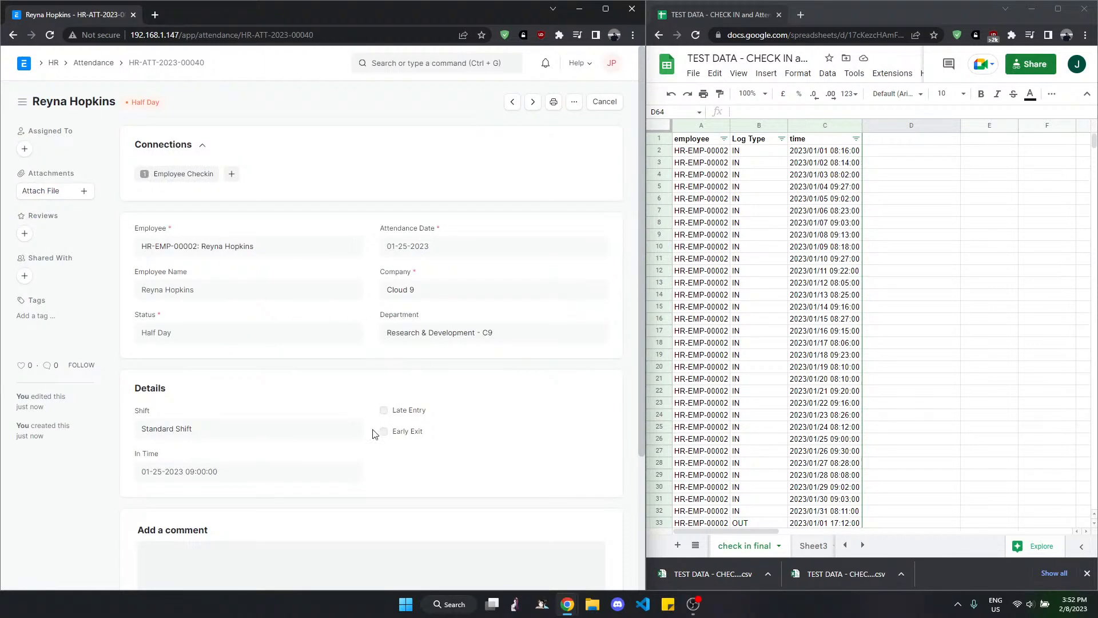
- Return to the Attendance list and open the designer's Half Day record dated 01-05-2023
click(94, 63)
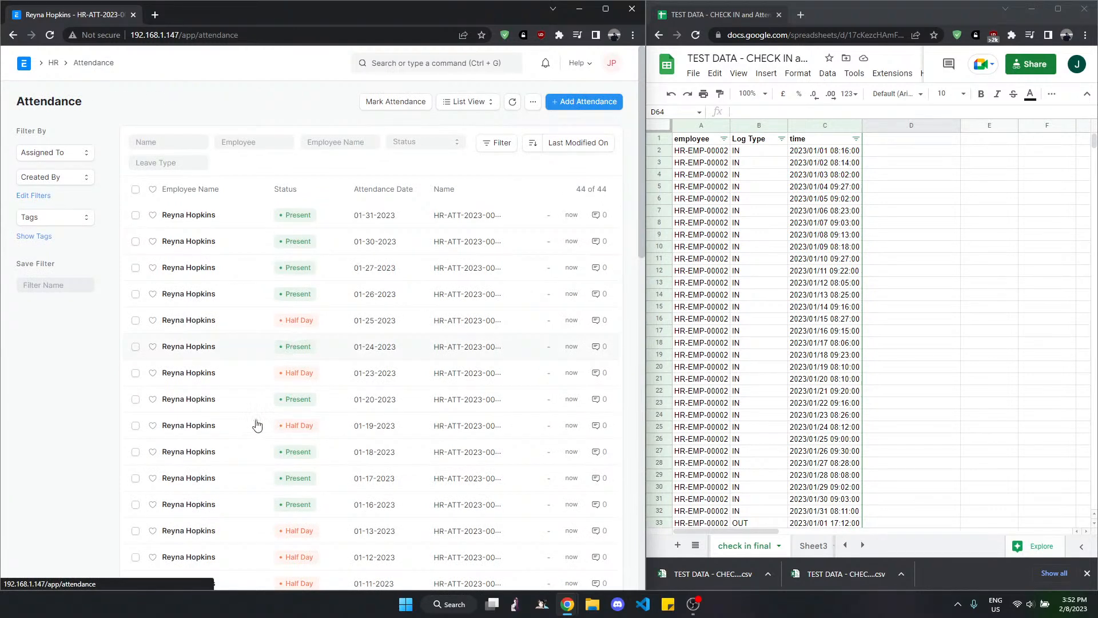
scroll(257, 500, down, 7)
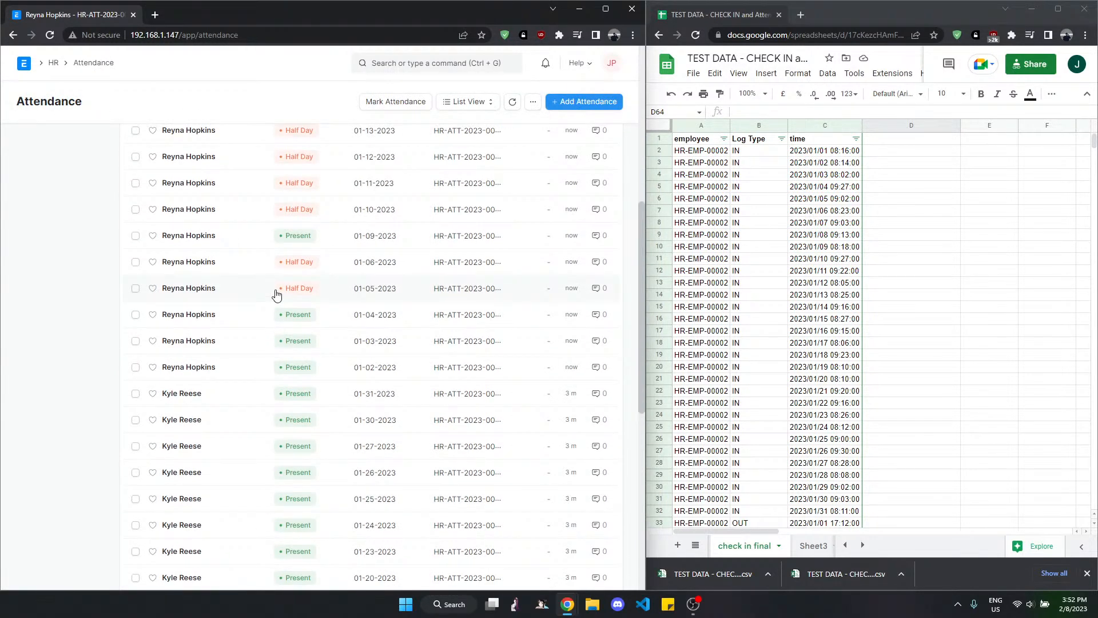
click(236, 287)
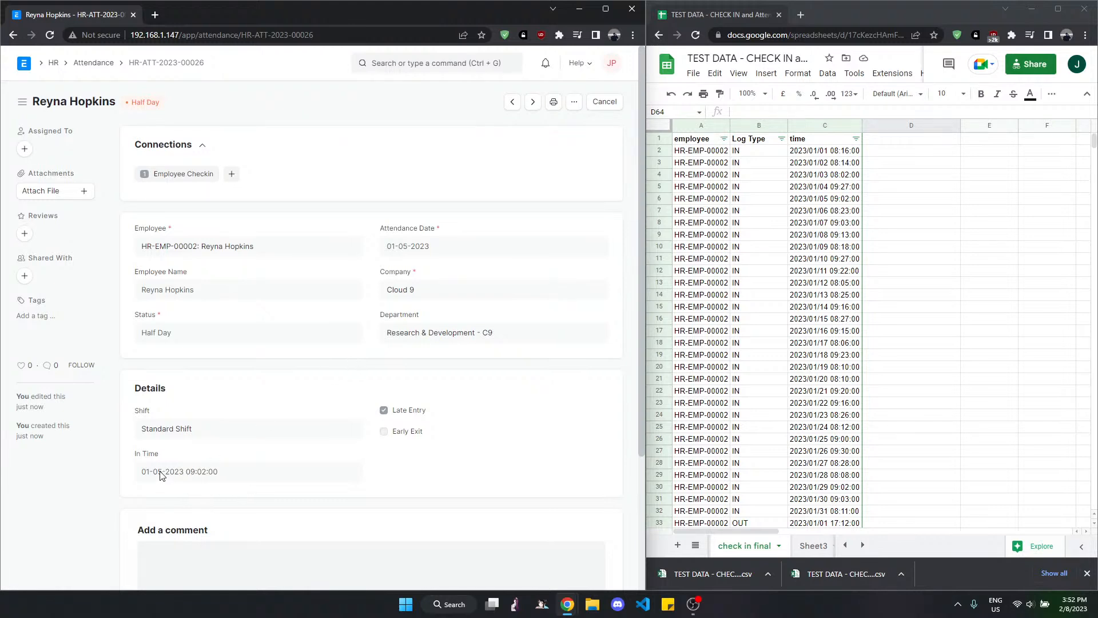
- Compare the 01-05-2023 attendance record with that day's IN and OUT times for HR-EMP-00002 in the check in final sheet
click(830, 199)
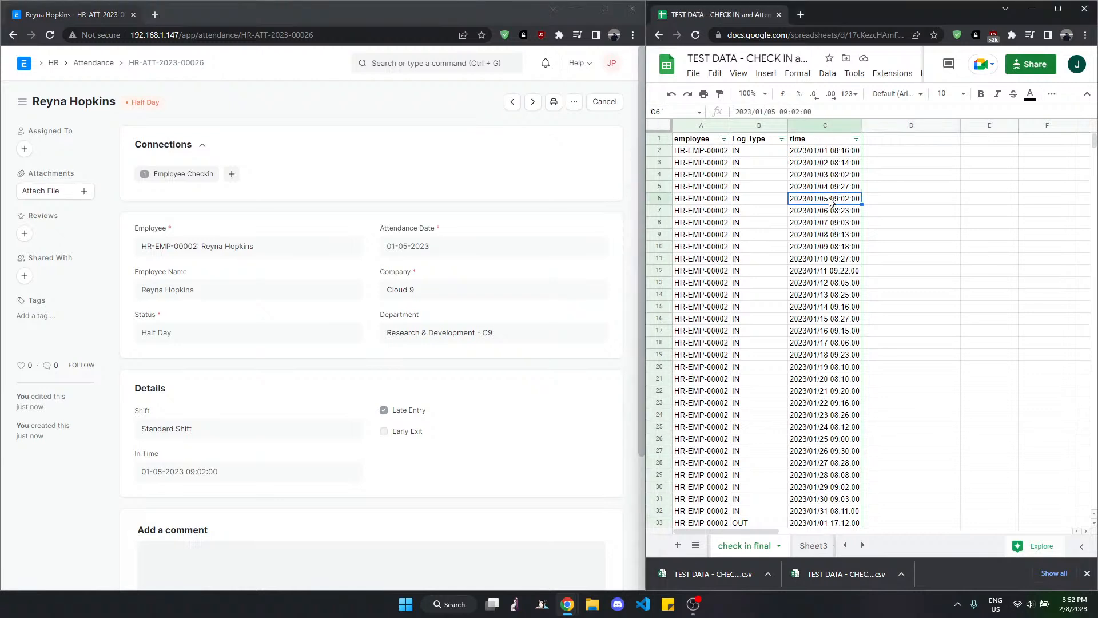
scroll(830, 209, down, 7)
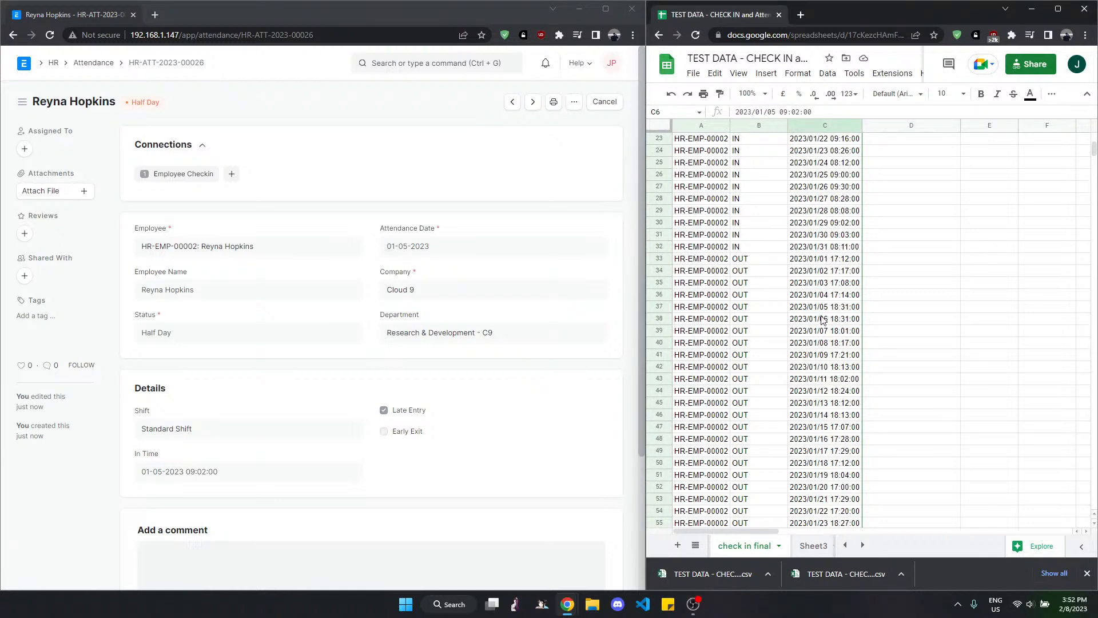
click(822, 309)
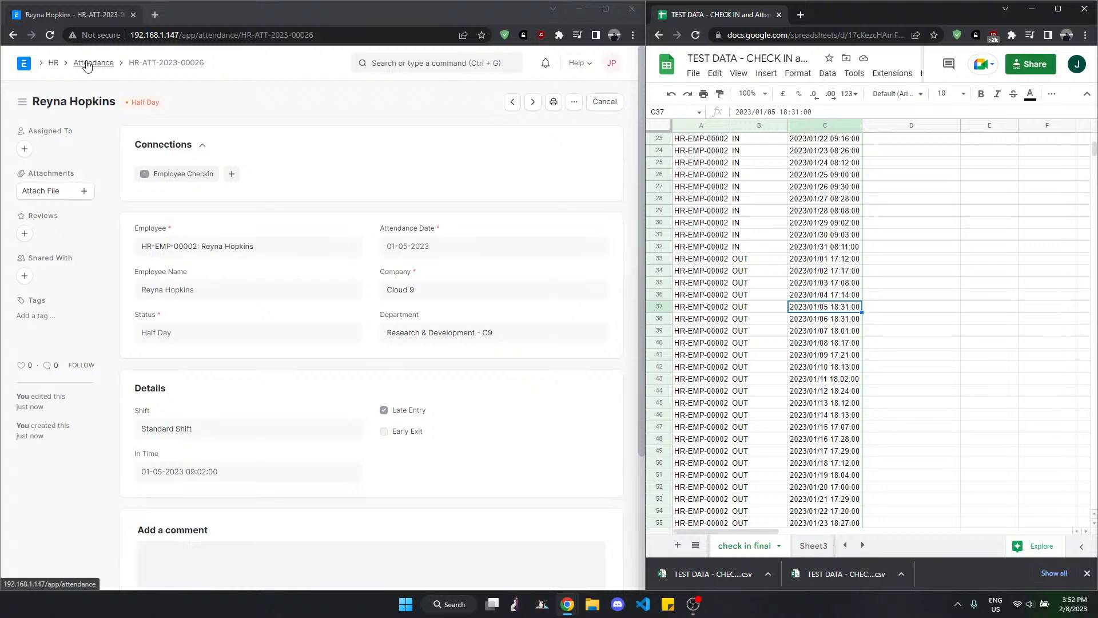
click(818, 343)
click(819, 321)
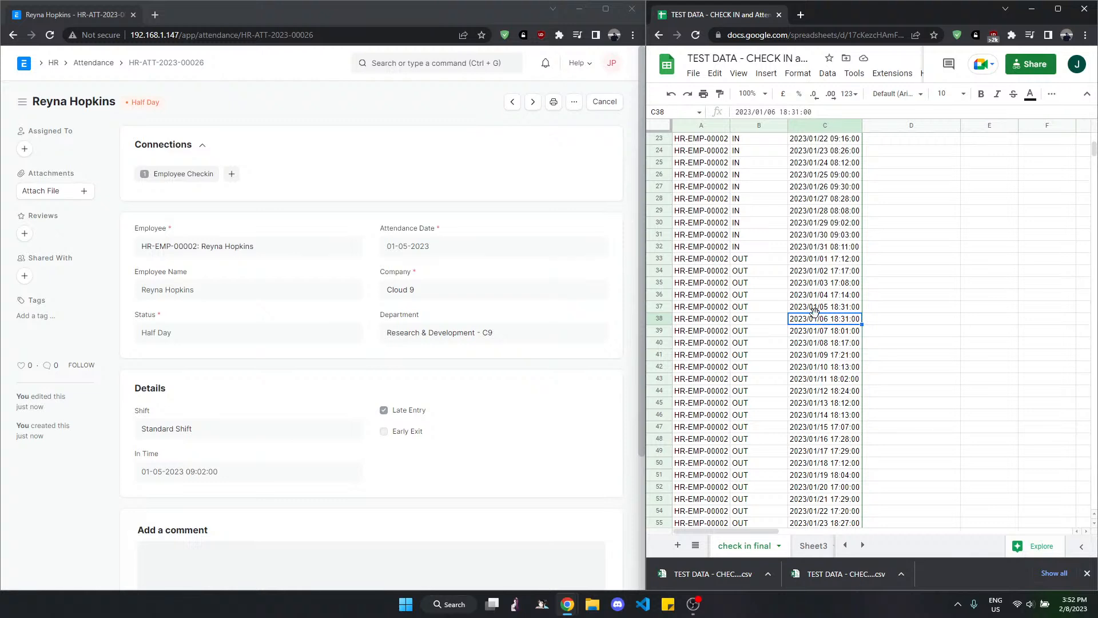
click(815, 309)
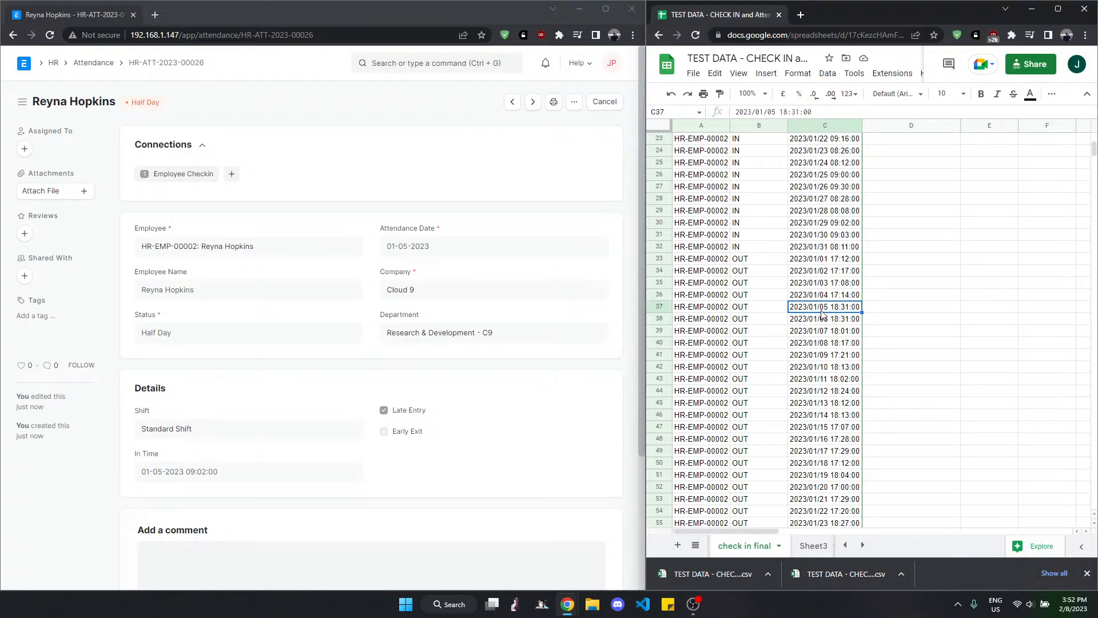
drag(828, 321, 821, 189)
scroll(821, 206, up, 3)
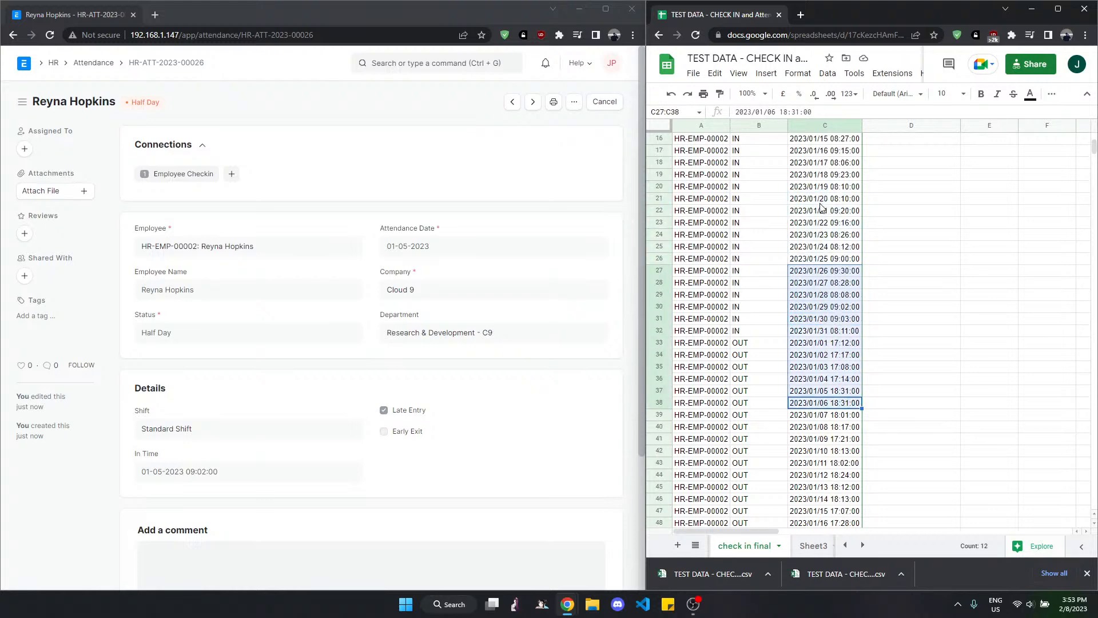
- Return to the Attendance list and review both employees' January 2023 statuses alongside the check-in and check-out times in the sheet
click(93, 63)
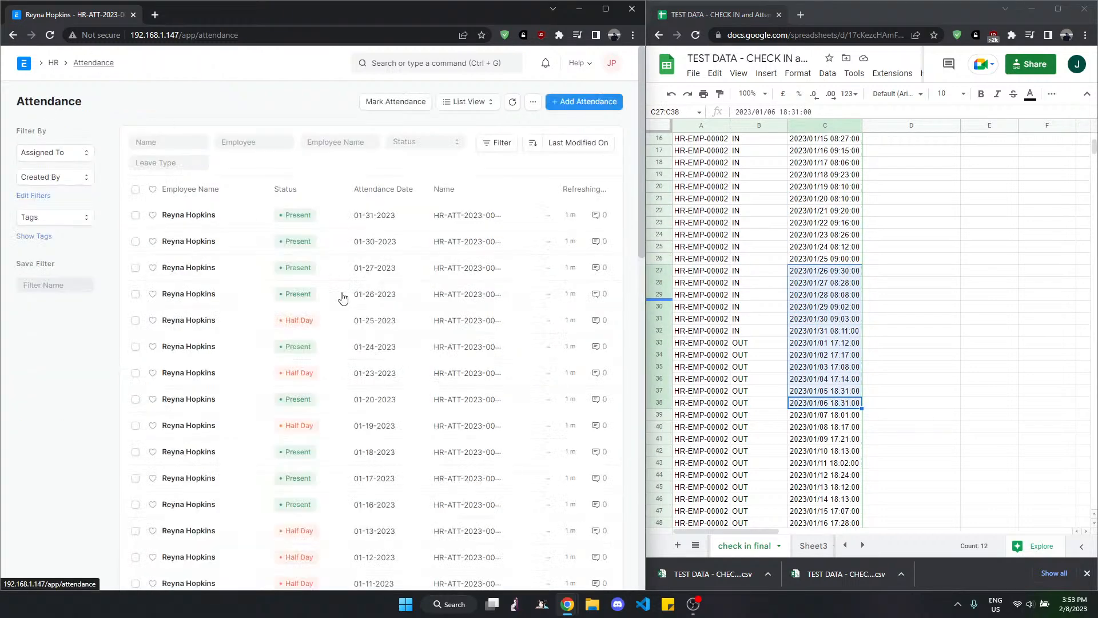
scroll(330, 354, down, 8)
scroll(330, 359, up, 7)
scroll(331, 360, down, 1)
scroll(330, 359, down, 7)
scroll(825, 342, up, 1)
click(826, 342)
click(831, 308)
scroll(364, 334, up, 6)
scroll(355, 326, up, 1)
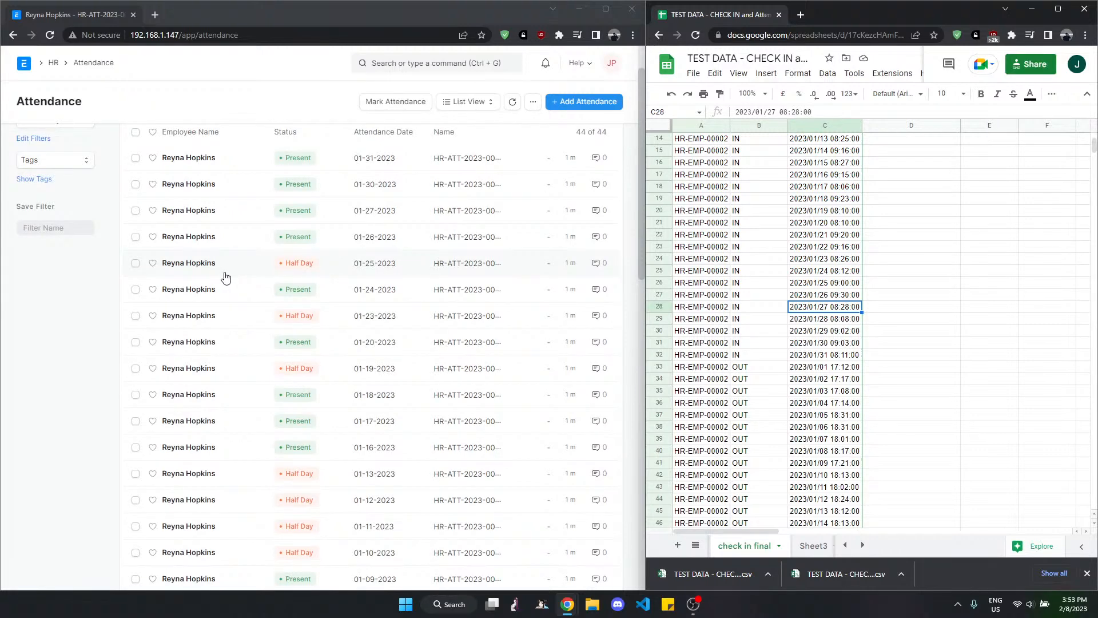
scroll(223, 278, down, 15)
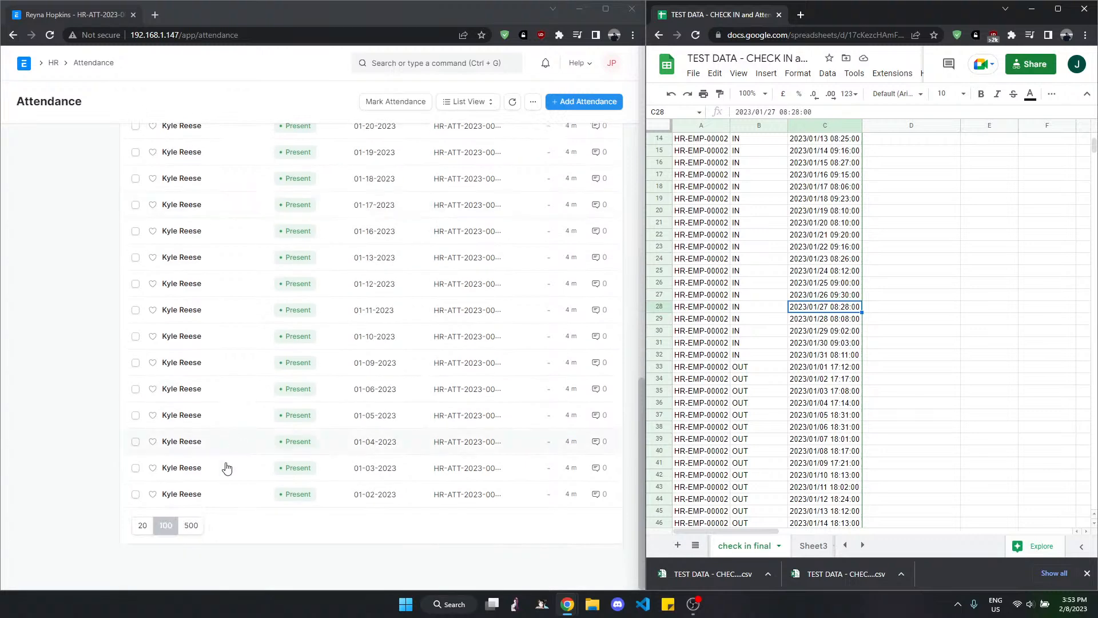
scroll(226, 349, up, 15)
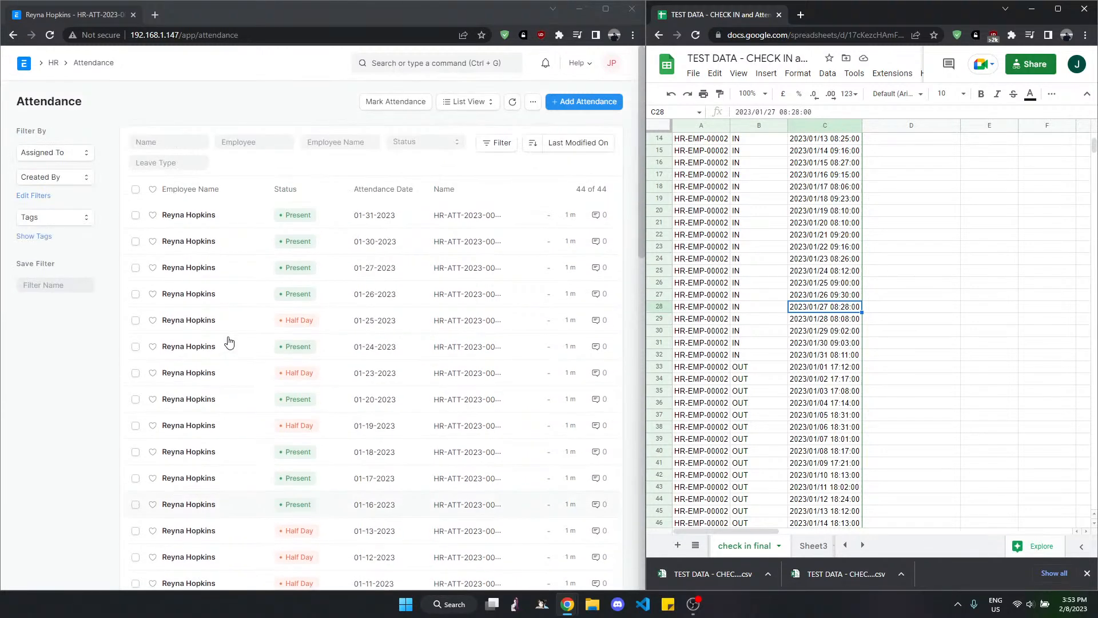